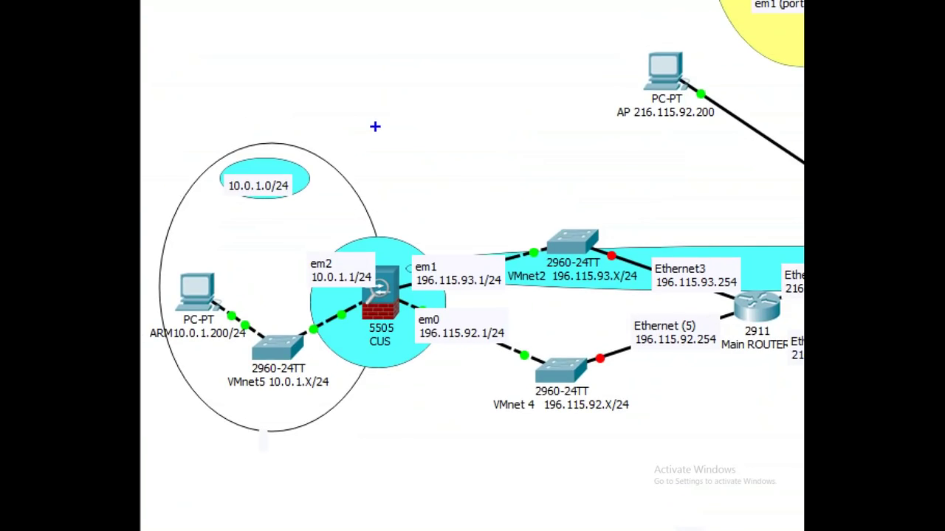
Step: Annotate the zoomed topology with an arrow, an underline below 10.0.1.0/24, and outlines around the CUS firewall, ARM PC and em1 label
left_click_drag(257, 181, 223, 215)
left_click_drag(207, 198, 265, 200)
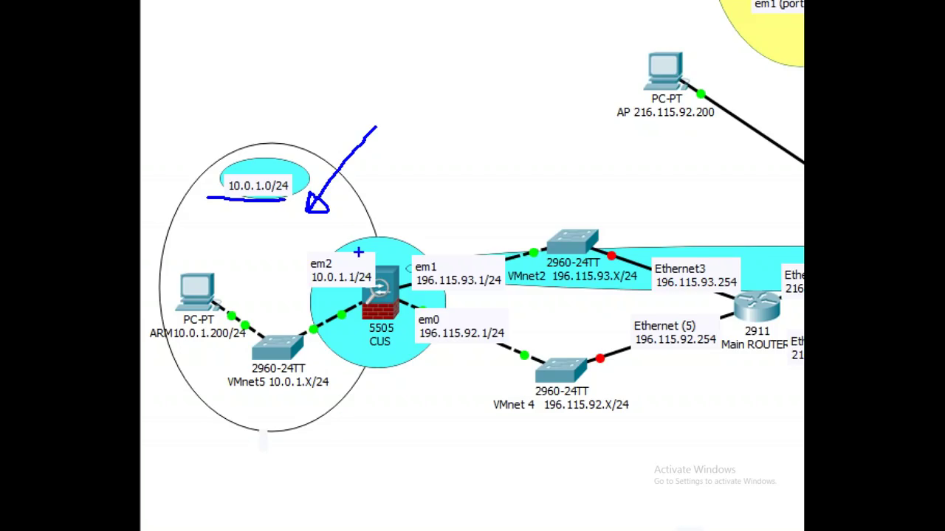
mouse_move(406, 260)
left_mouse_down()
mouse_move(403, 328)
mouse_move(355, 329)
mouse_move(354, 264)
left_mouse_up()
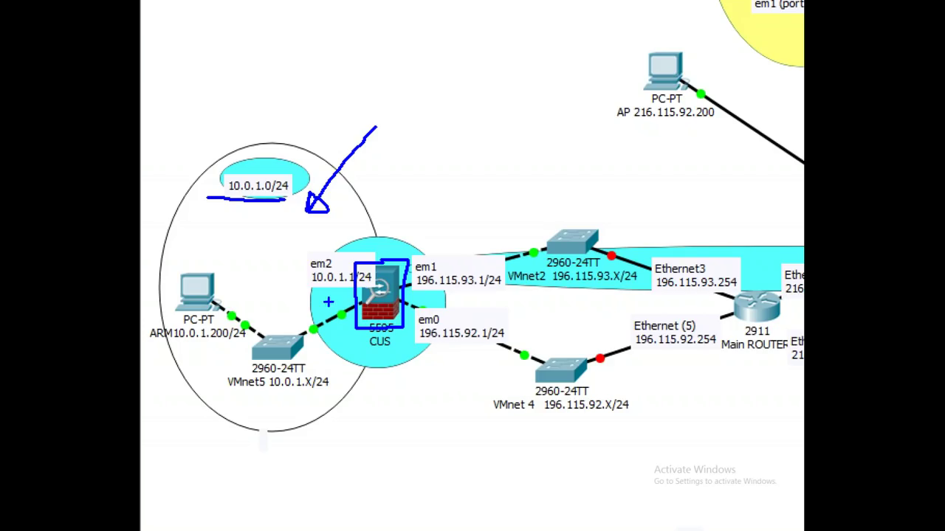
left_click_drag(301, 294, 357, 289)
mouse_move(220, 256)
left_mouse_down()
mouse_move(148, 283)
mouse_move(163, 345)
mouse_move(265, 306)
mouse_move(155, 251)
left_mouse_up()
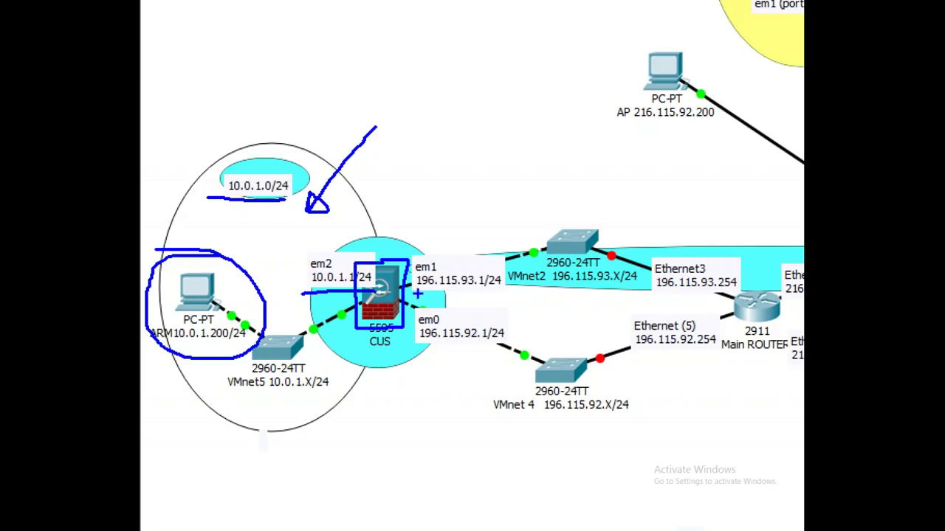
mouse_move(406, 250)
left_mouse_down()
mouse_move(455, 282)
mouse_move(508, 294)
left_mouse_up()
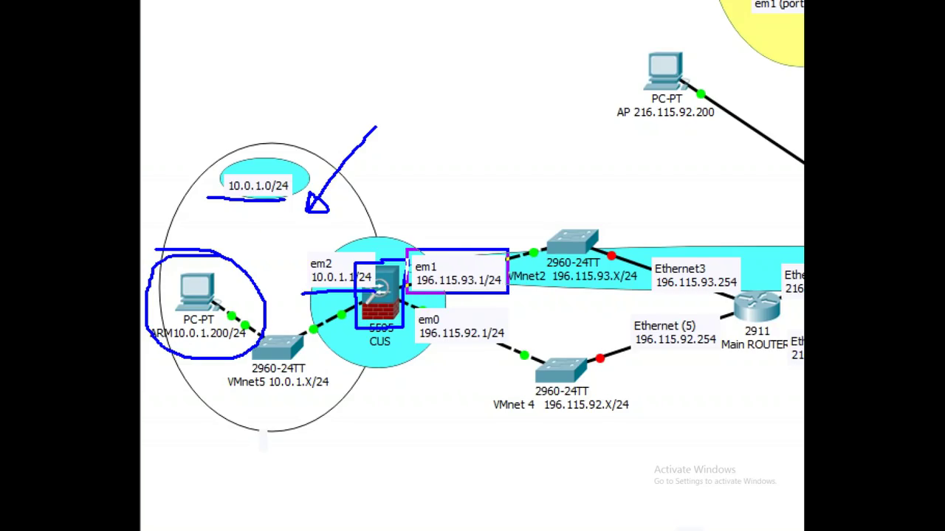
key("Escape")
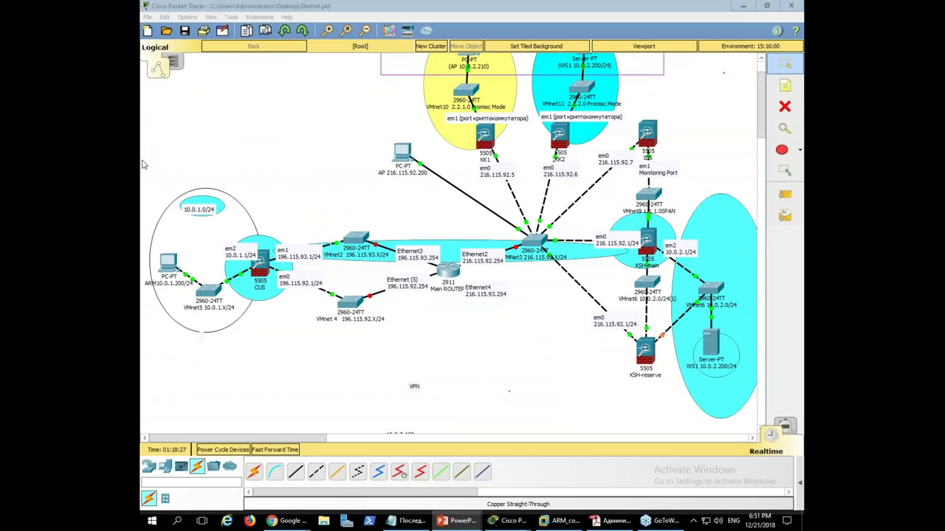
Step: In Cisco Packet Tracer, delete the surplus objects around KSH-main(1) in the copied topology, including the stray em0 216.115.92.1/24 label
key("alt+Tab")
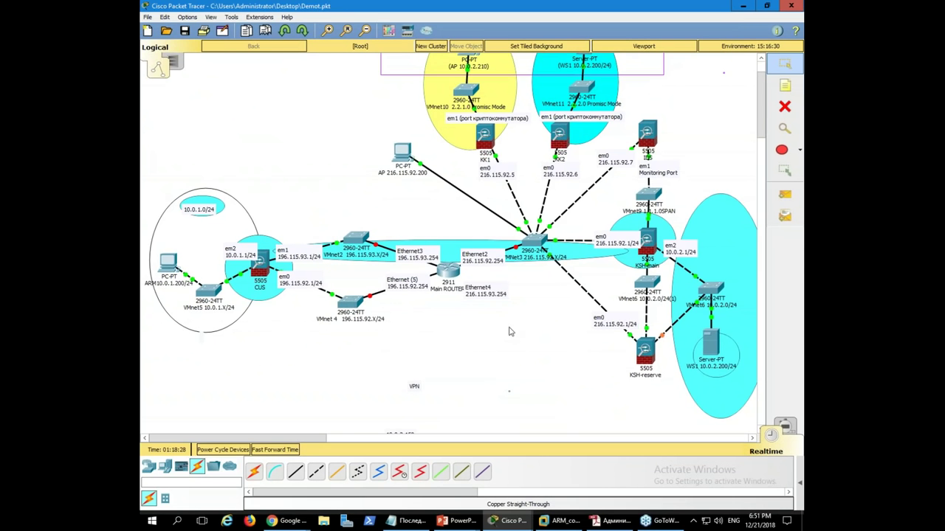
left_click(649, 225)
left_click(660, 209)
left_click(647, 317)
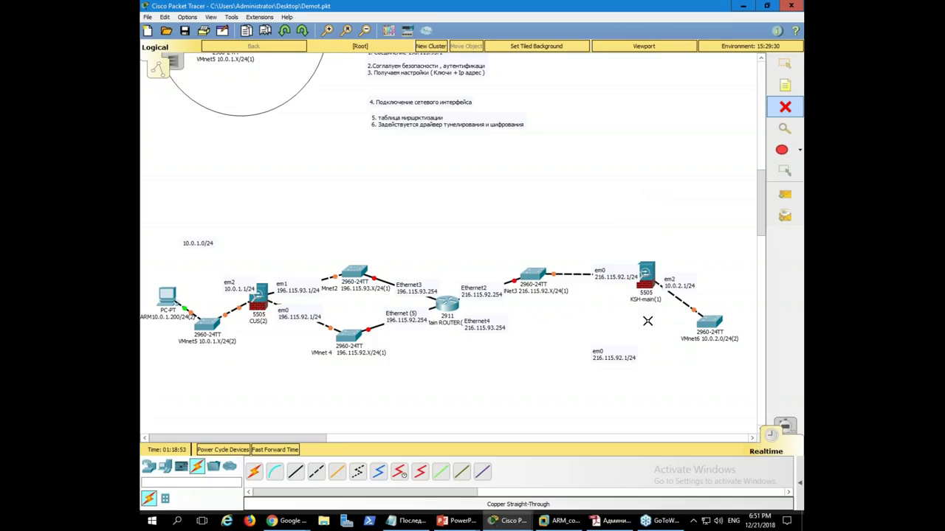
left_click(618, 353)
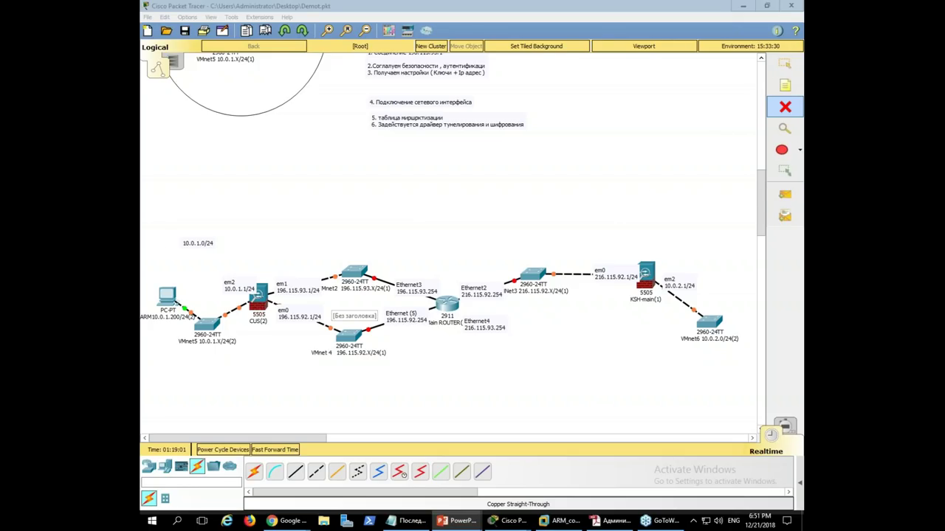
Step: Draw cyan-filled ellipses around the ARM PC site and the VMnet6 site with the WS1 10.0.2.200/24 server, and close the palette
left_click(781, 149)
left_click_drag(144, 251, 236, 370)
left_click_drag(657, 226, 758, 394)
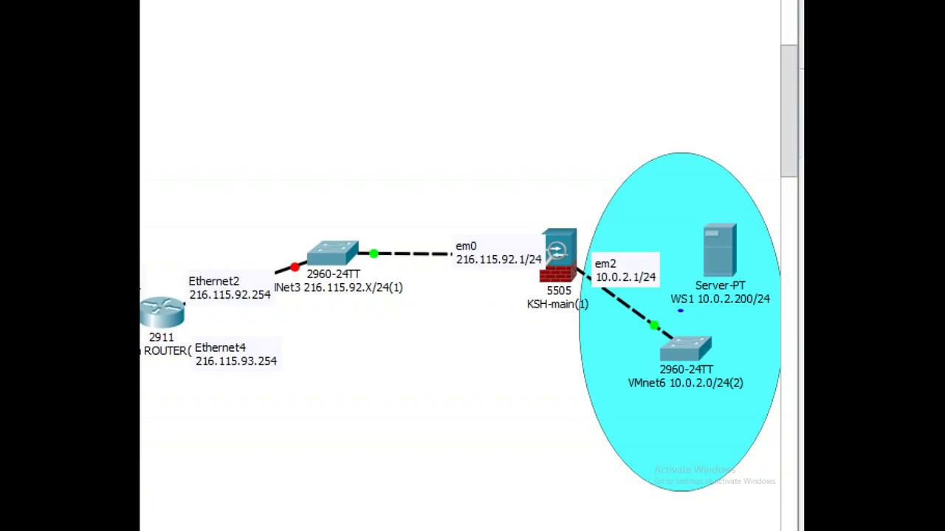
left_click_drag(680, 311, 759, 313)
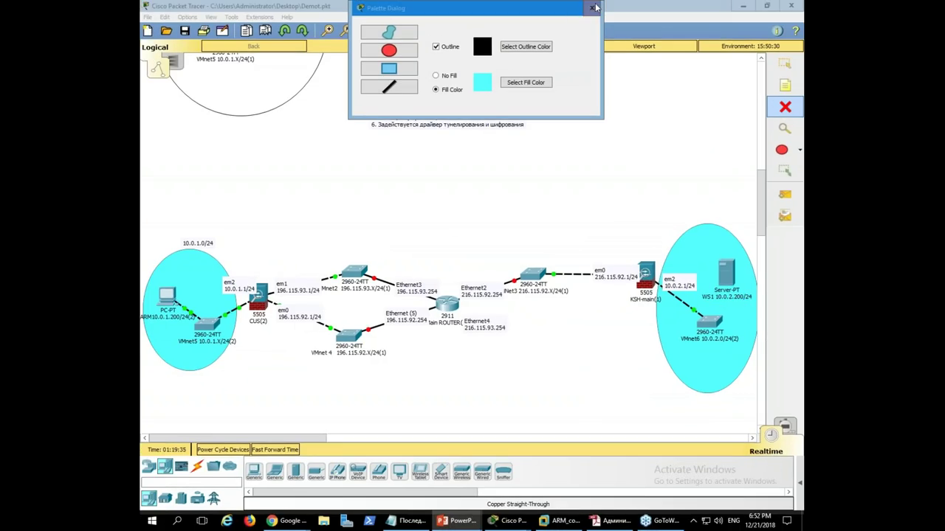
left_click(595, 7)
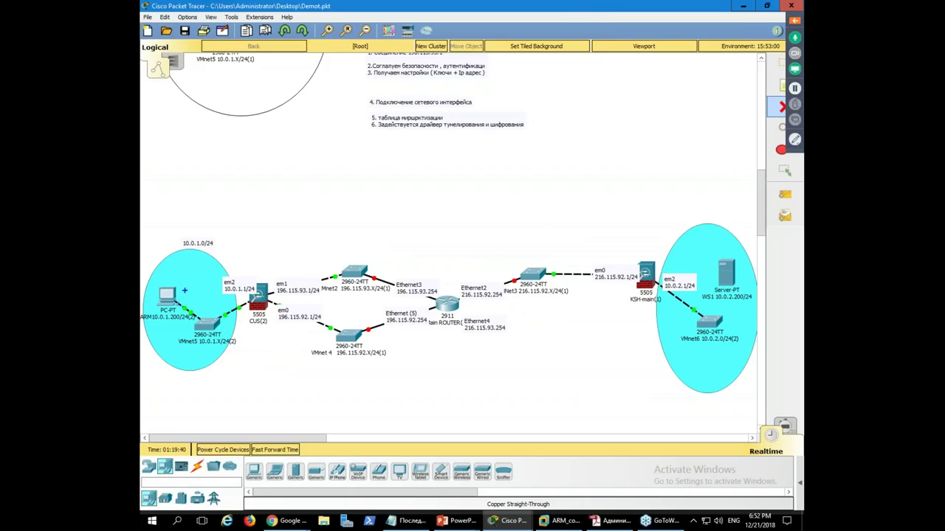
Step: Sketch an arrow from the ARM site to the WS1 server site and cross it out with an X
mouse_move(183, 280)
left_mouse_down()
mouse_move(223, 299)
mouse_move(443, 230)
mouse_move(680, 240)
left_mouse_up()
left_click_drag(486, 213, 464, 240)
left_click_drag(461, 213, 495, 243)
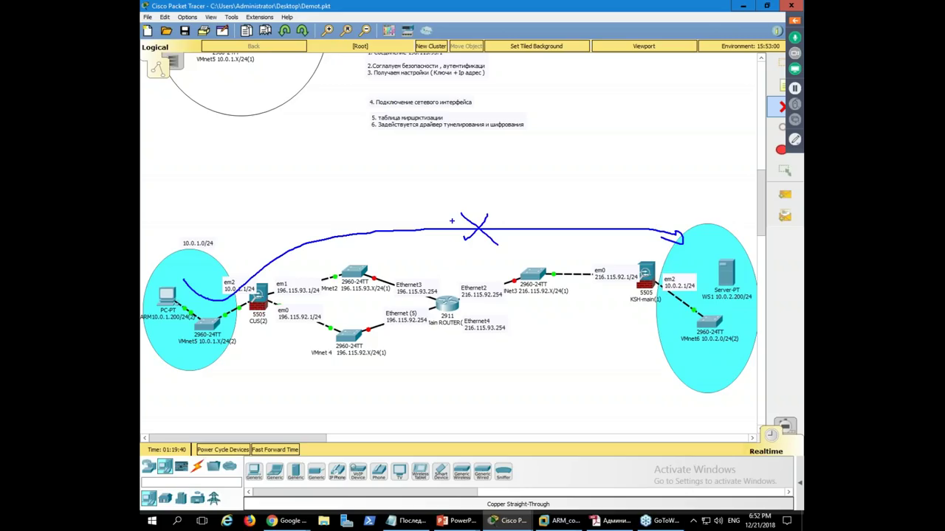
Step: Circle the ARM PC, WS1 server, main router, KSH-main(1) and CUS(2) on the topology, and clear the annotations
mouse_move(180, 284)
left_mouse_down()
mouse_move(182, 337)
mouse_move(191, 282)
left_mouse_up()
left_click_drag(704, 261, 713, 253)
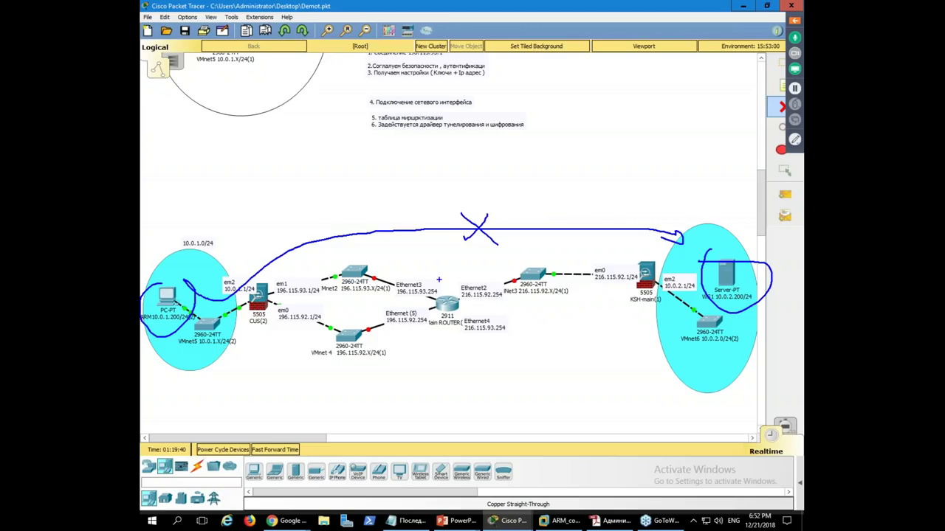
mouse_move(435, 272)
left_mouse_down()
mouse_move(379, 294)
mouse_move(417, 357)
mouse_move(525, 341)
mouse_move(458, 252)
mouse_move(404, 270)
left_mouse_up()
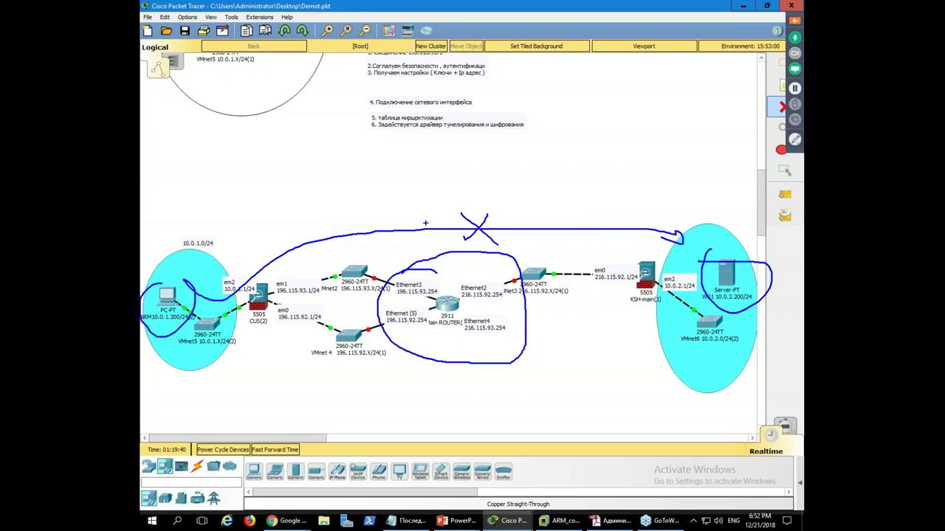
mouse_move(641, 255)
left_mouse_down()
mouse_move(595, 275)
mouse_move(667, 316)
mouse_move(632, 251)
left_mouse_up()
mouse_move(303, 270)
left_mouse_down()
mouse_move(248, 341)
mouse_move(304, 273)
left_mouse_up()
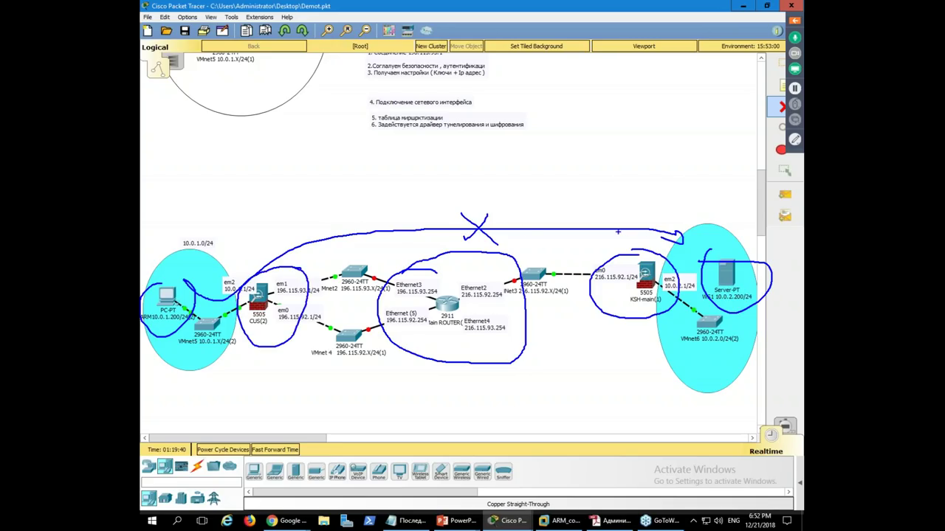
key("Escape")
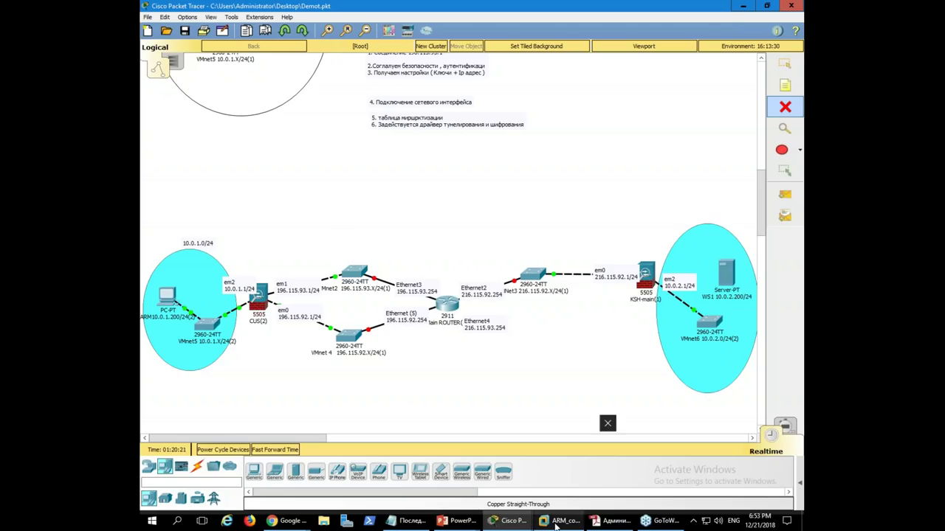
Step: Switch to the ARM_cont376 virtual machine and open the network objects list (Сетевые объекты) of the Континент network control centre
mouse_move(557, 524)
left_click(546, 444)
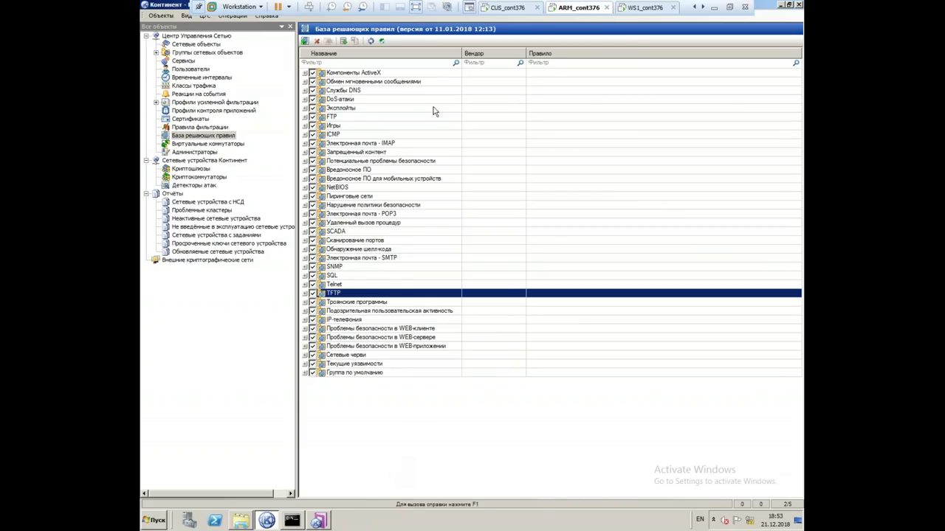
double_click(165, 11)
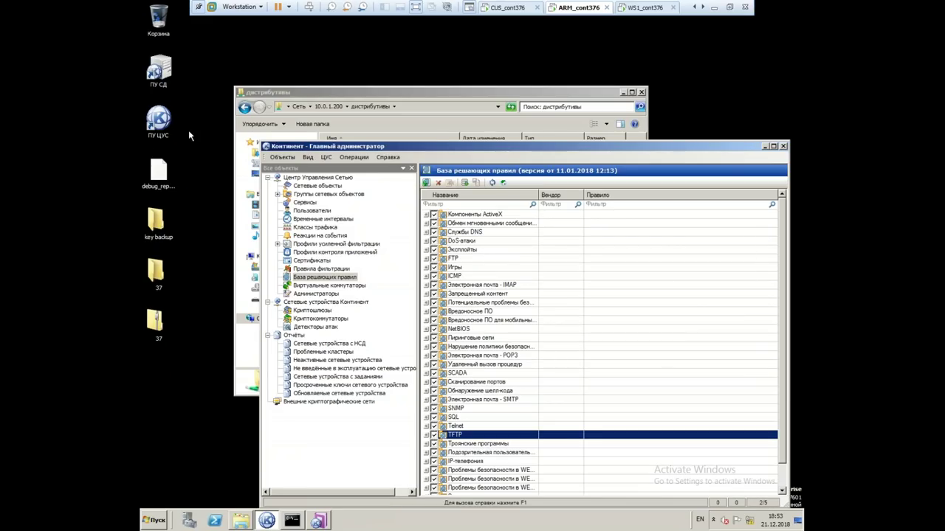
double_click(575, 148)
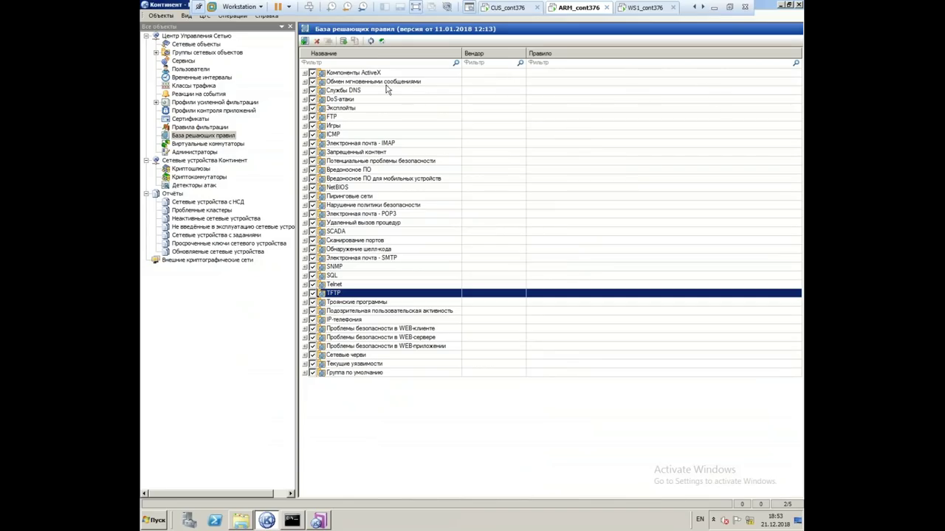
left_click(192, 35)
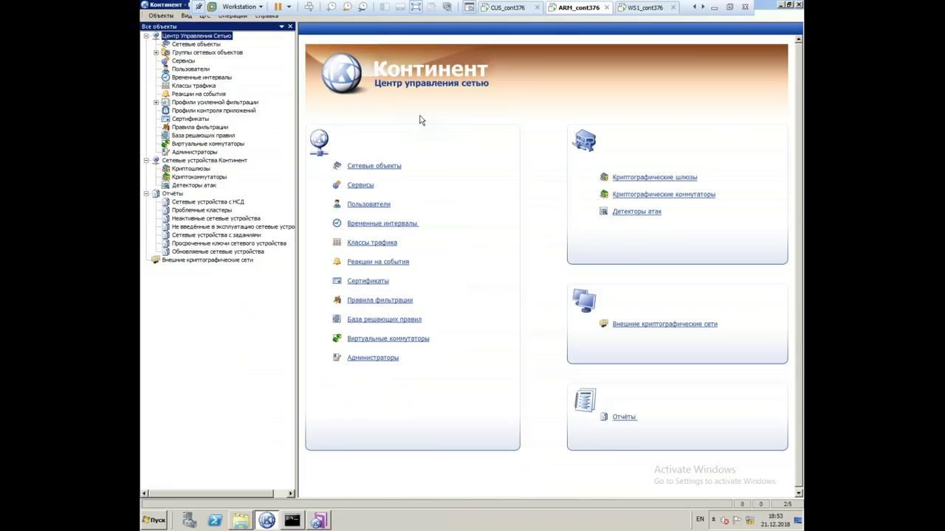
left_click(182, 45)
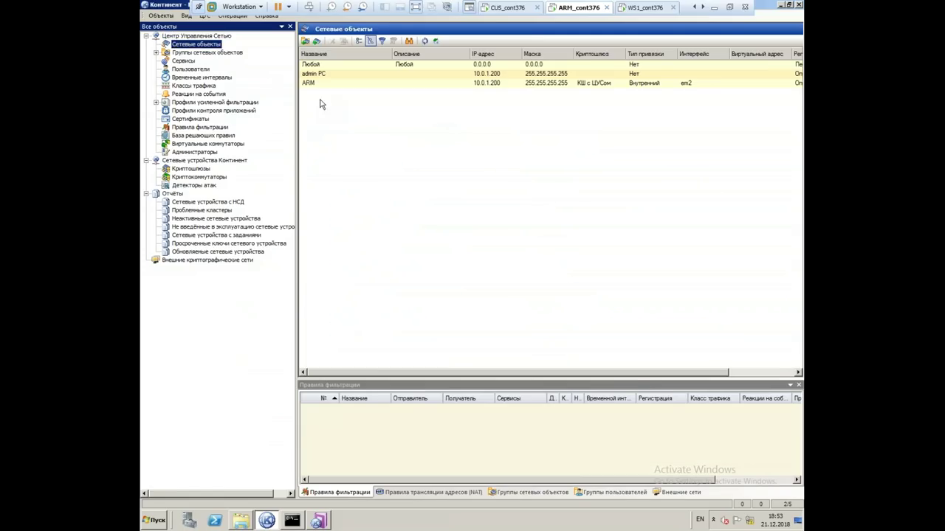
Step: Switch to Packet Tracer to check the simplified topology and its site addresses, and return to the ARM_cont376 virtual machine
left_click(713, 7)
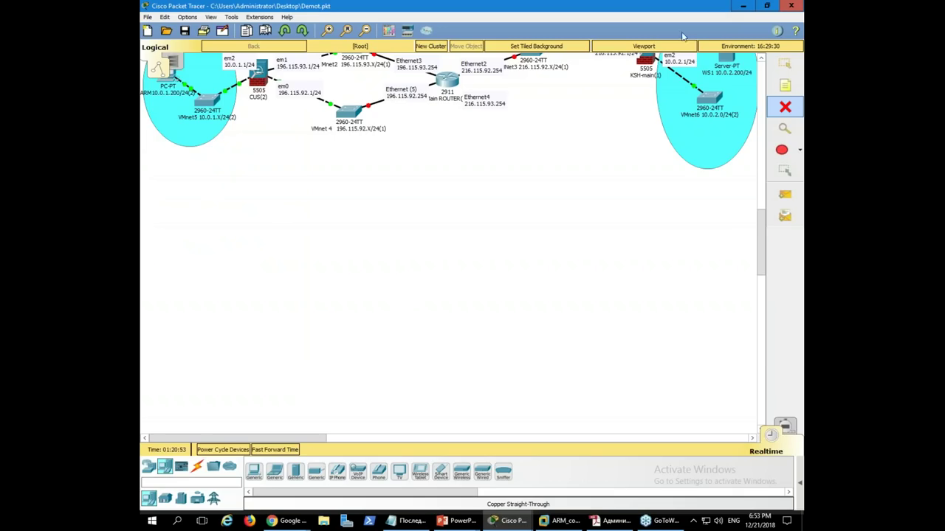
scroll(209, 125, "up", 2)
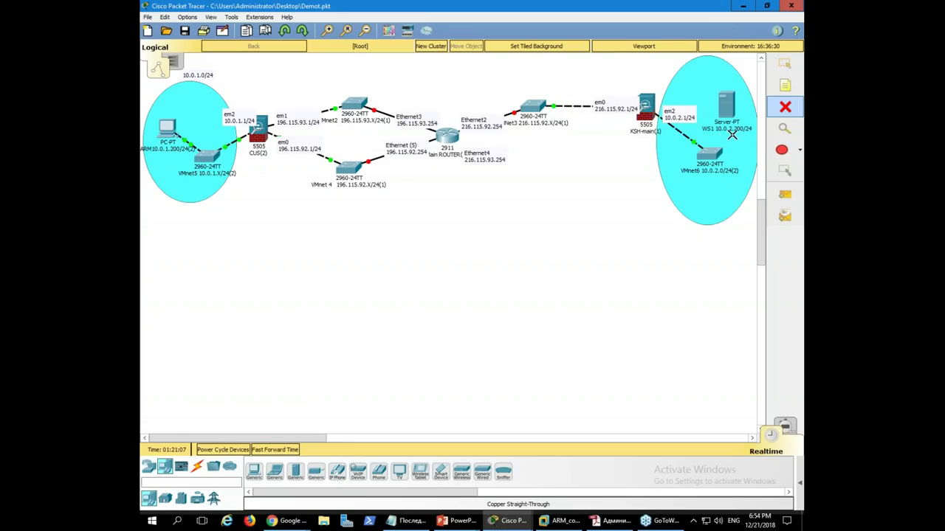
left_click(555, 521)
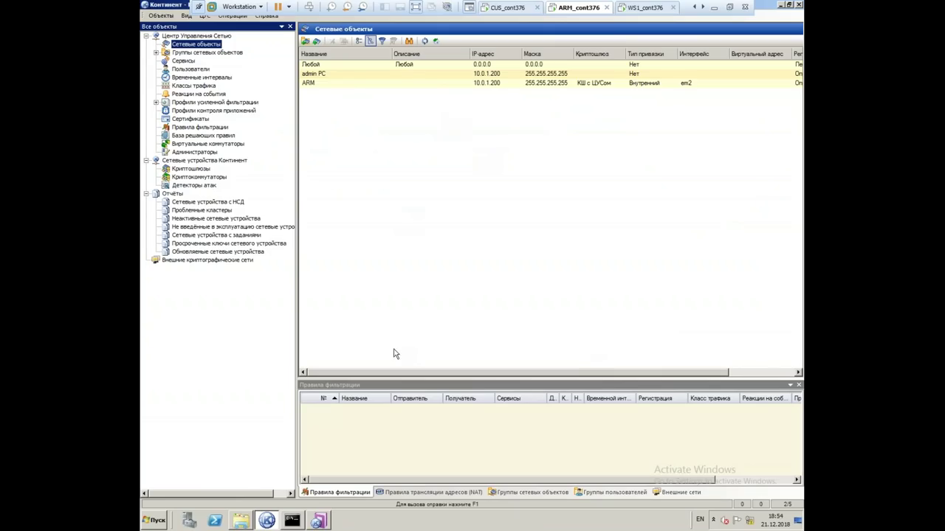
Step: In the ARM machine's command prompt, run ipconfig and start a continuous ping to 10.0.2.200
left_click(292, 519)
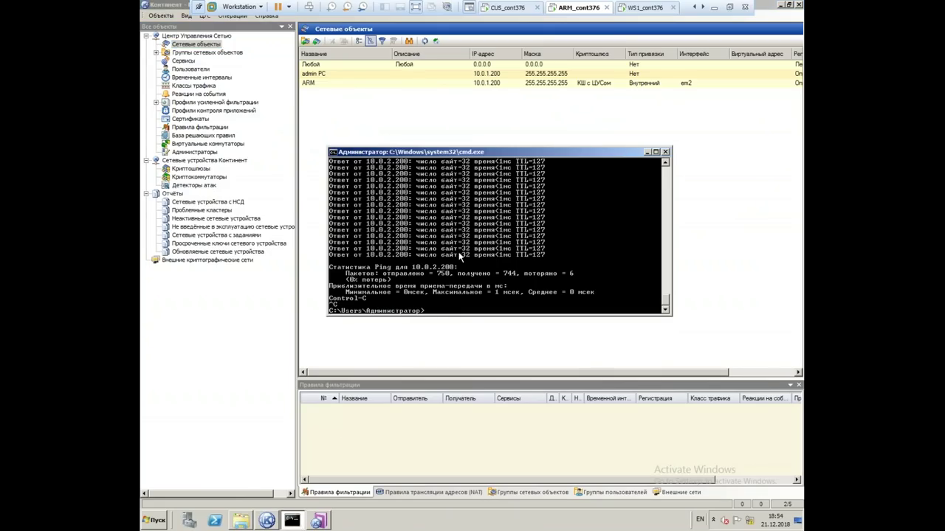
type("ipconfig")
key("Return")
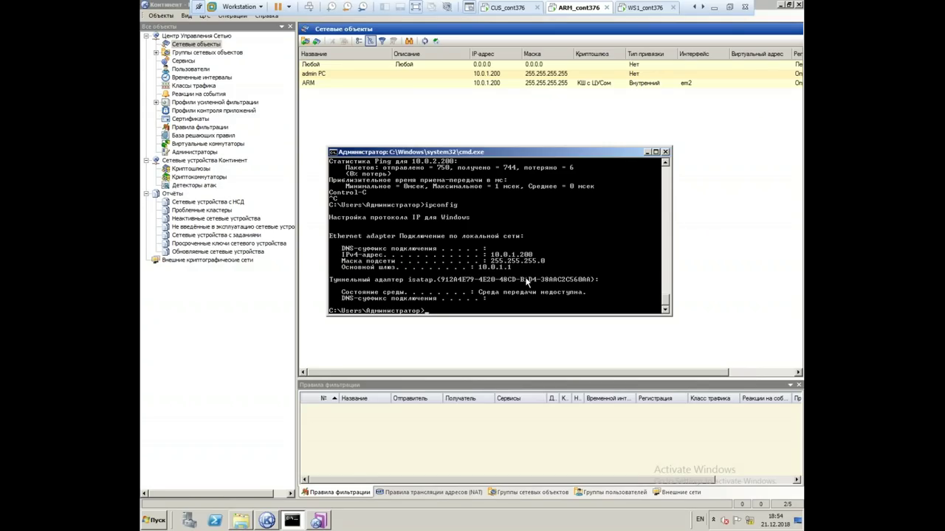
key("Up")
key("Up")
key("Return")
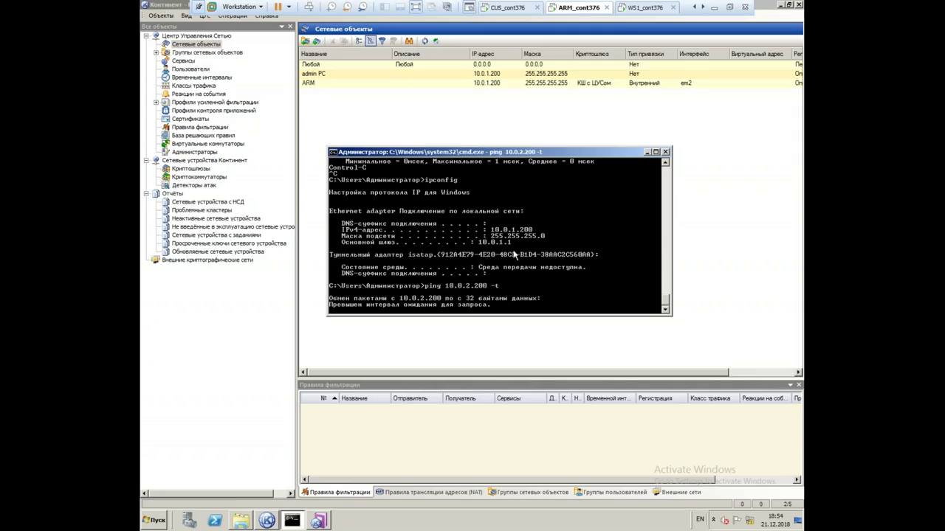
Step: Review the virtual network assignments of both network adapters in the ARM_cont376 virtual machine settings
right_click(575, 7)
key("Escape")
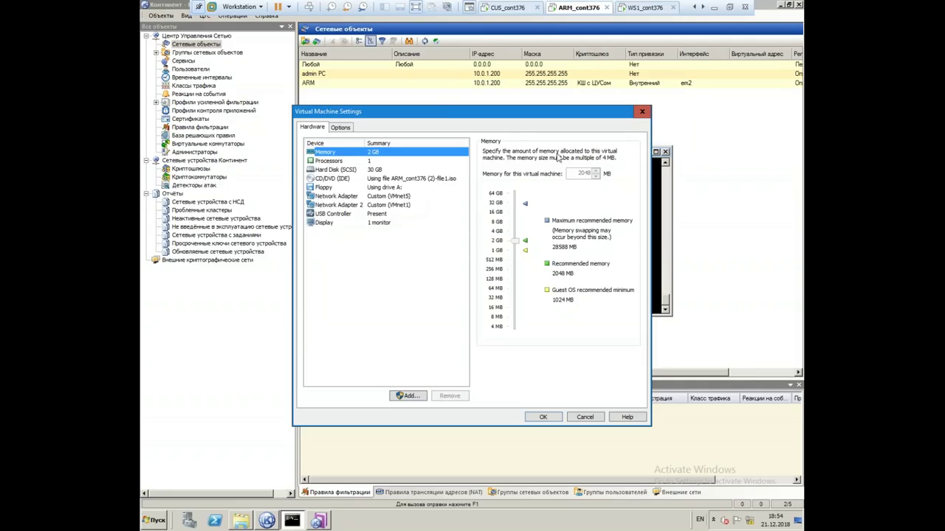
left_click(343, 198)
left_click(344, 206)
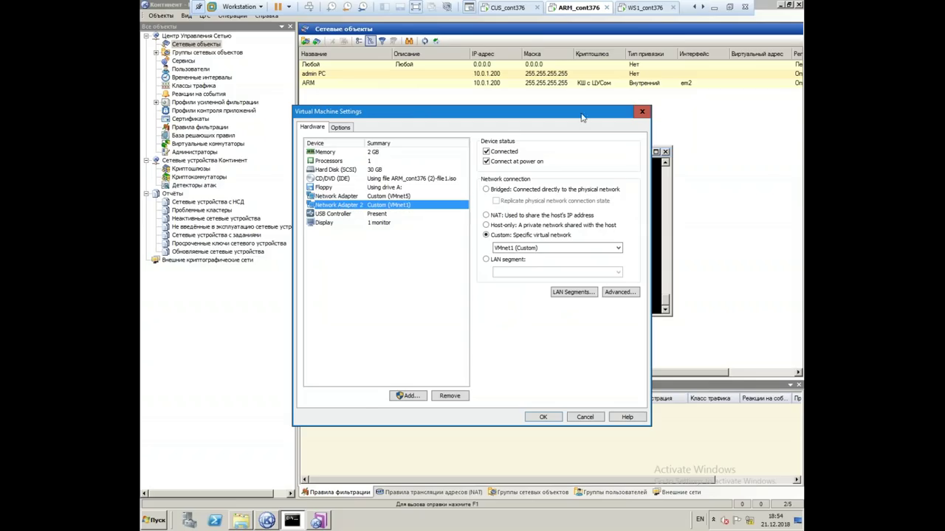
left_click(642, 110)
Step: Leave full-screen mode, review the network adapters in the Router_cont376 settings, and return to the Packet Tracer topology
left_click(728, 7)
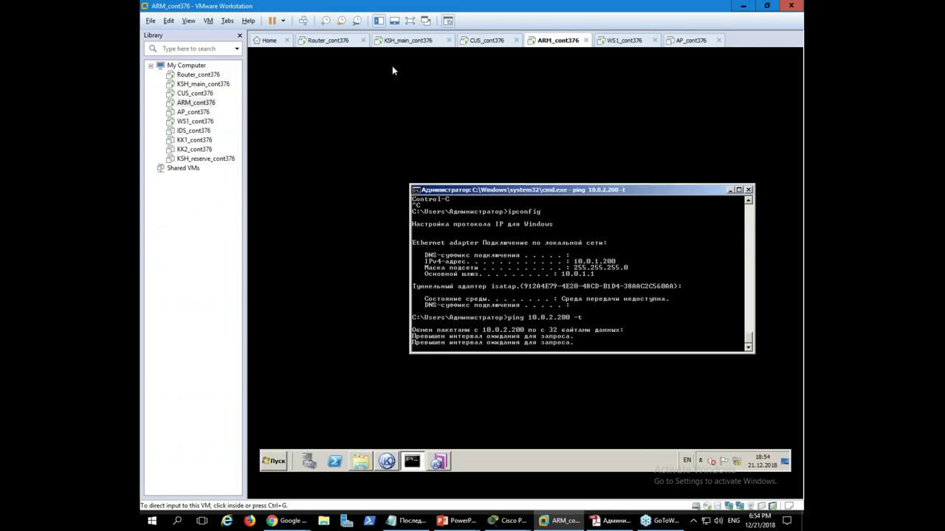
left_click(197, 76)
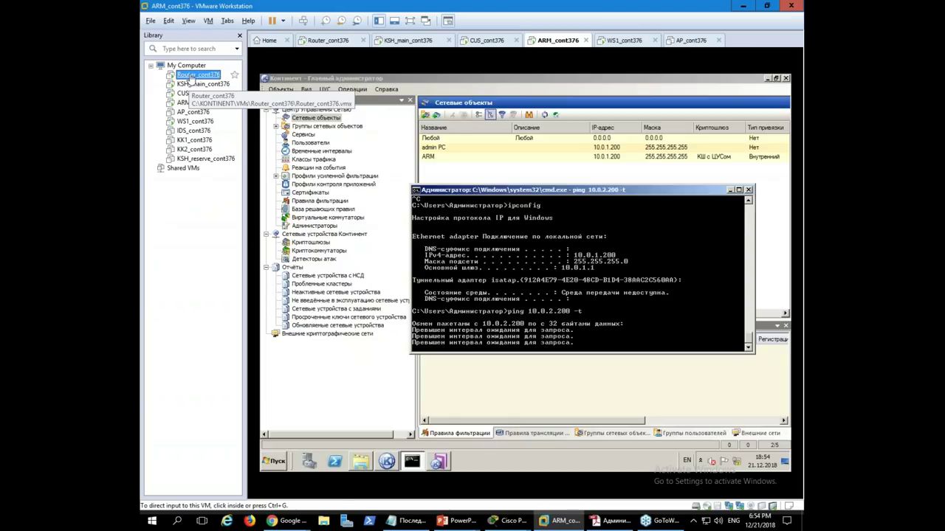
right_click(197, 78)
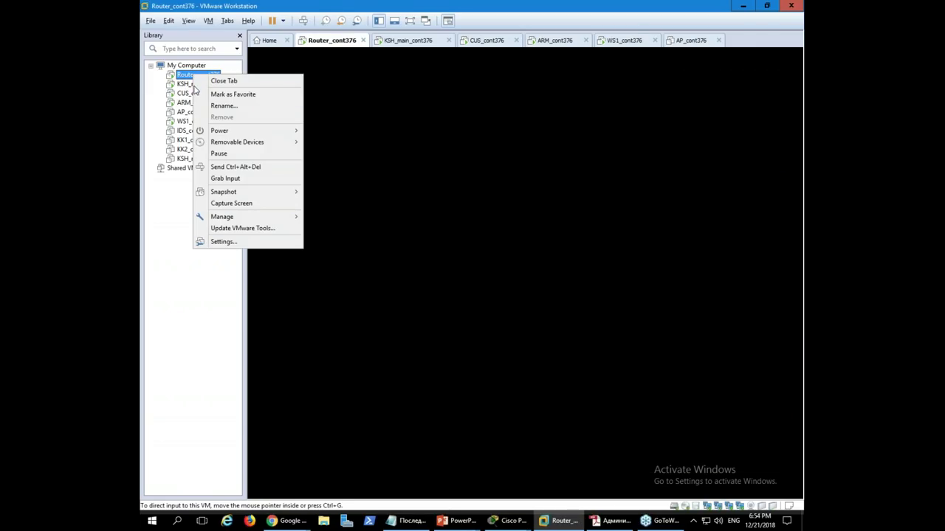
left_click(223, 242)
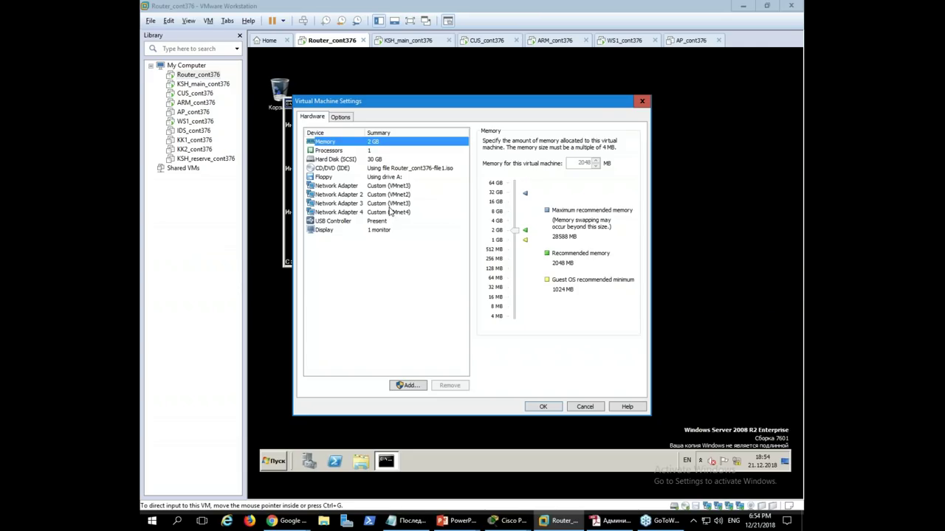
left_click(641, 100)
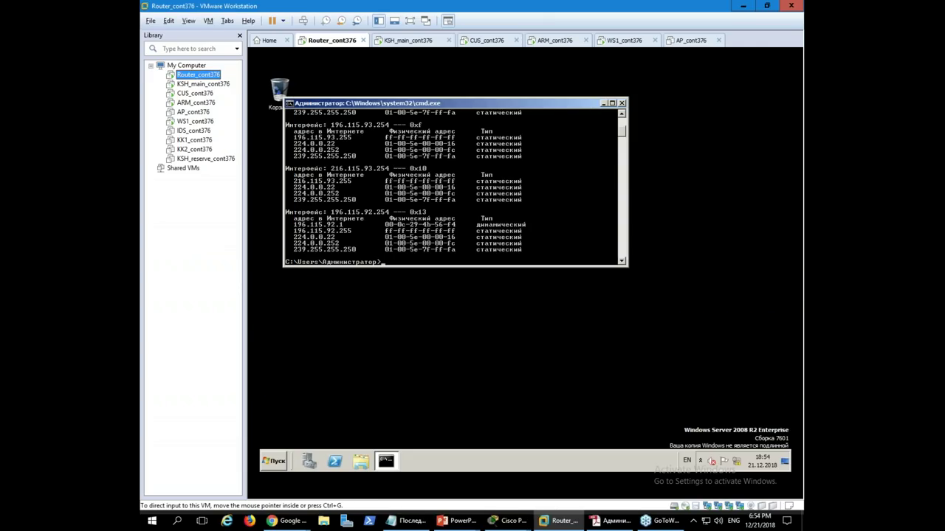
mouse_move(513, 521)
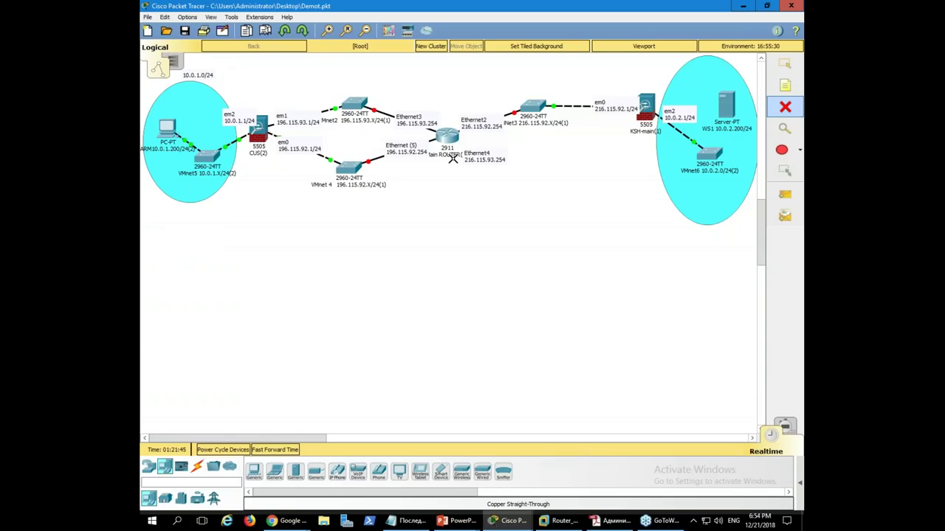
Step: Switch back to VMware Workstation and review the virtual network assignments of the network adapters in the CUS_cont376 settings
left_click(564, 461)
left_click(561, 520)
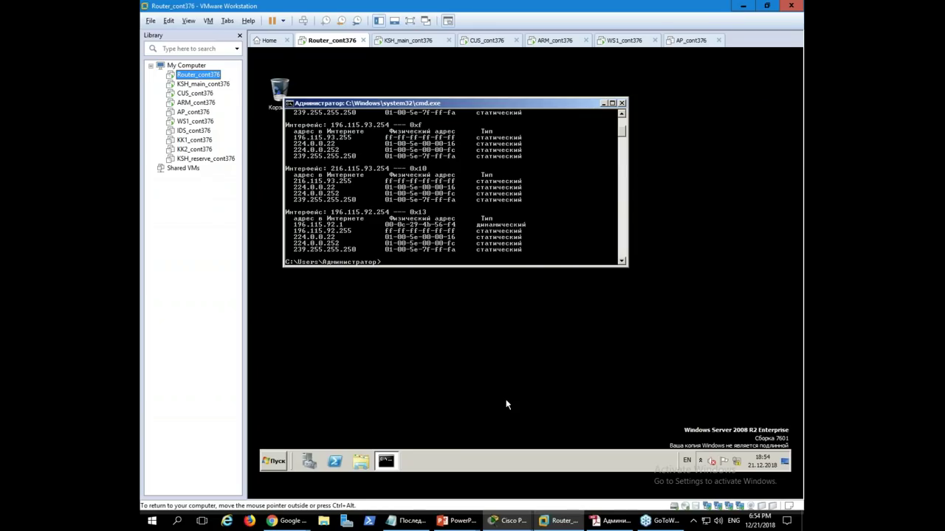
left_click(186, 93)
right_click(191, 93)
left_click(214, 258)
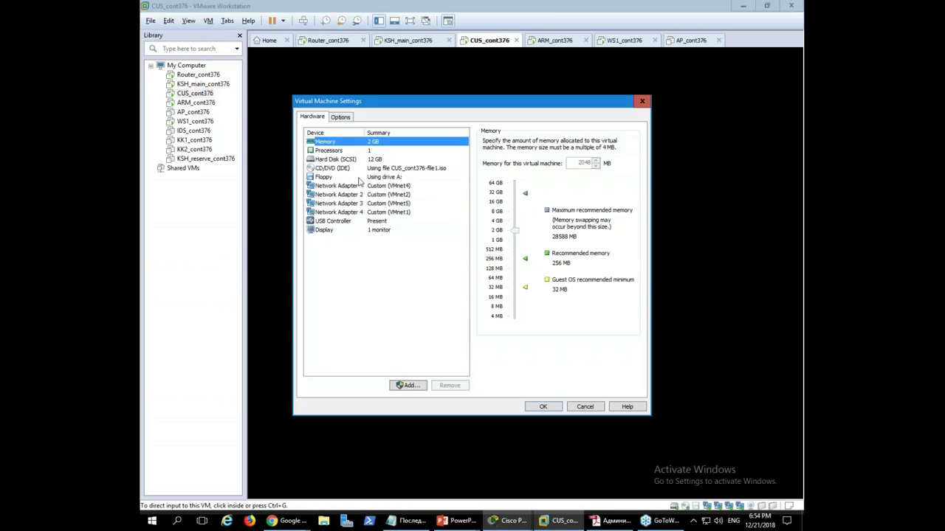
left_click(582, 408)
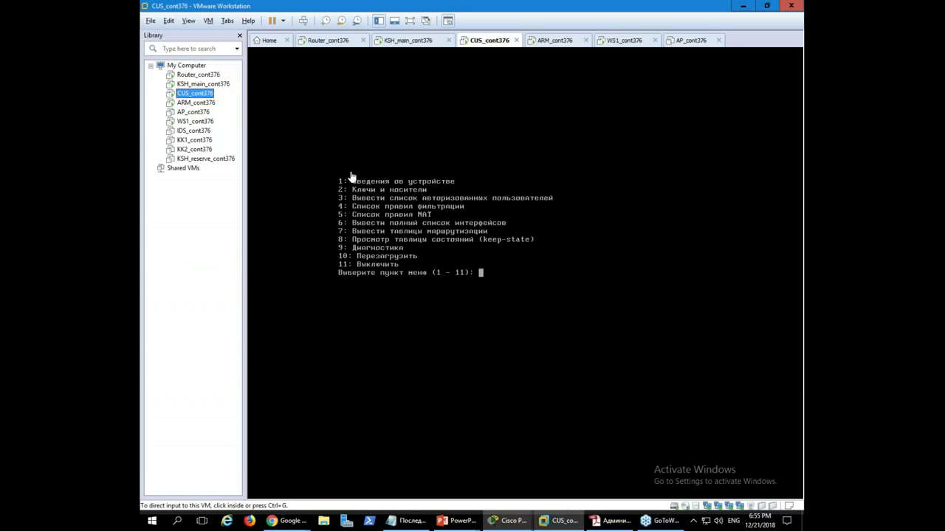
Step: Return to the ARM_cont376 machine and stop the continuous ping to 10.0.2.200, moving the command prompt window clear of the network objects list
left_click(389, 46)
left_click(331, 44)
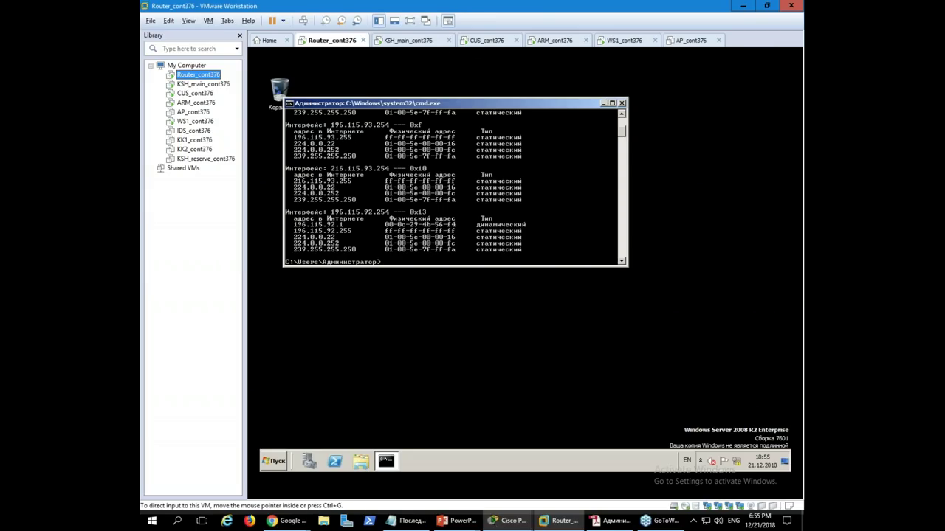
left_click(192, 93)
left_click(191, 102)
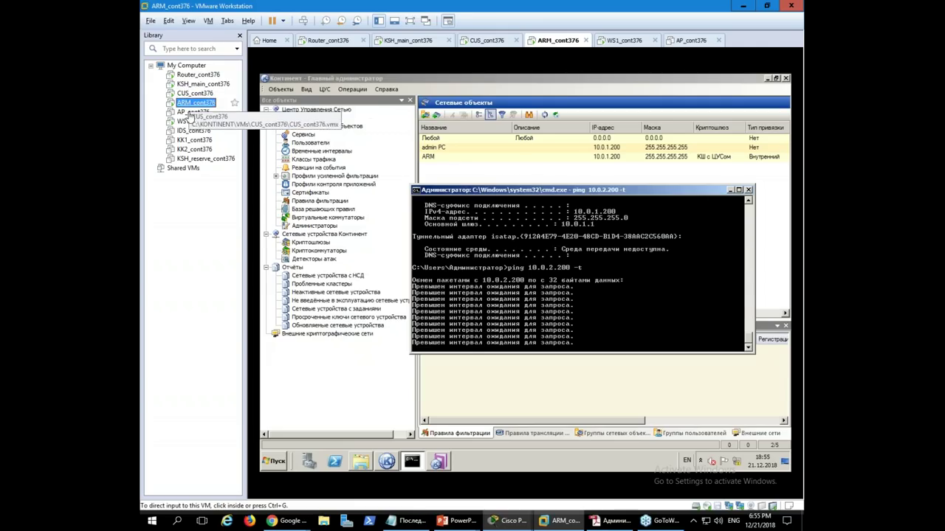
left_click(562, 230)
key("ctrl+c")
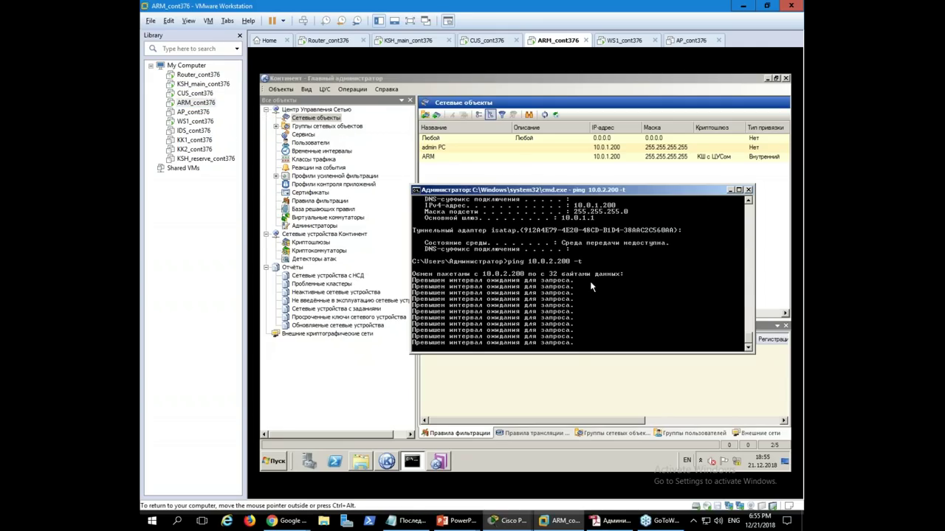
left_click_drag(533, 190, 503, 223)
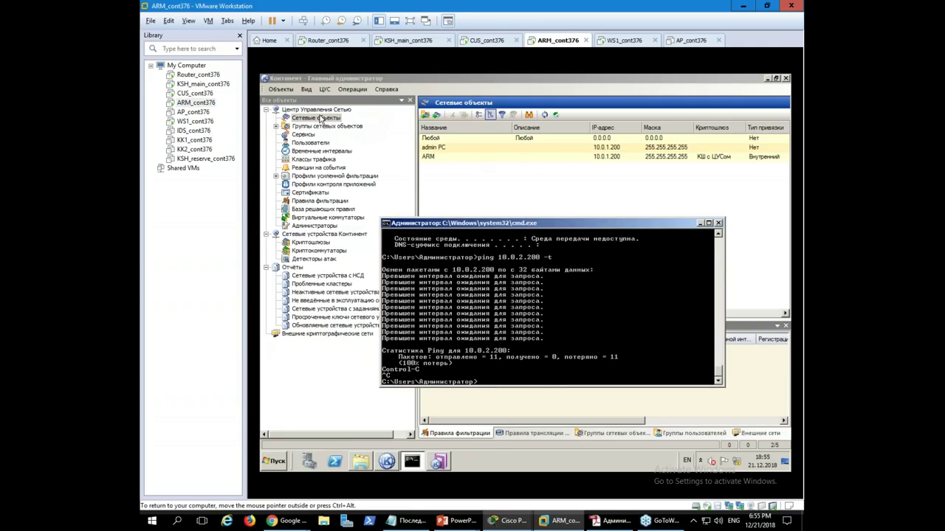
right_click(456, 178)
left_click(482, 183)
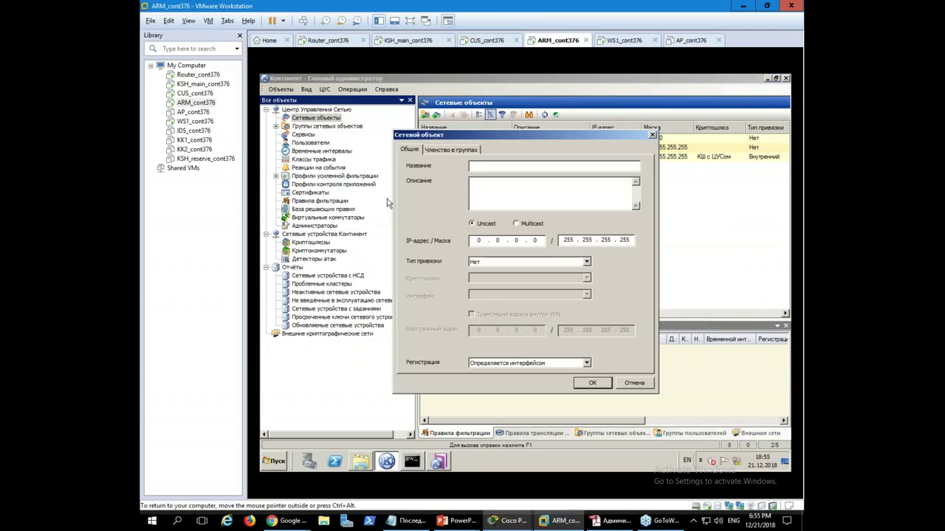
left_click(634, 383)
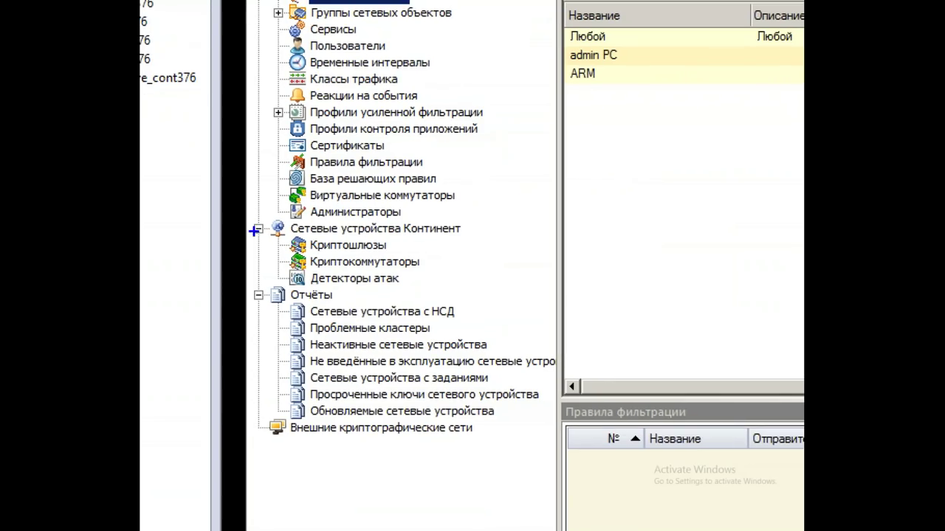
Step: Display the Криптошлюзы list in the Континент administrator and examine the registered gateways
left_click_drag(264, 236, 344, 249)
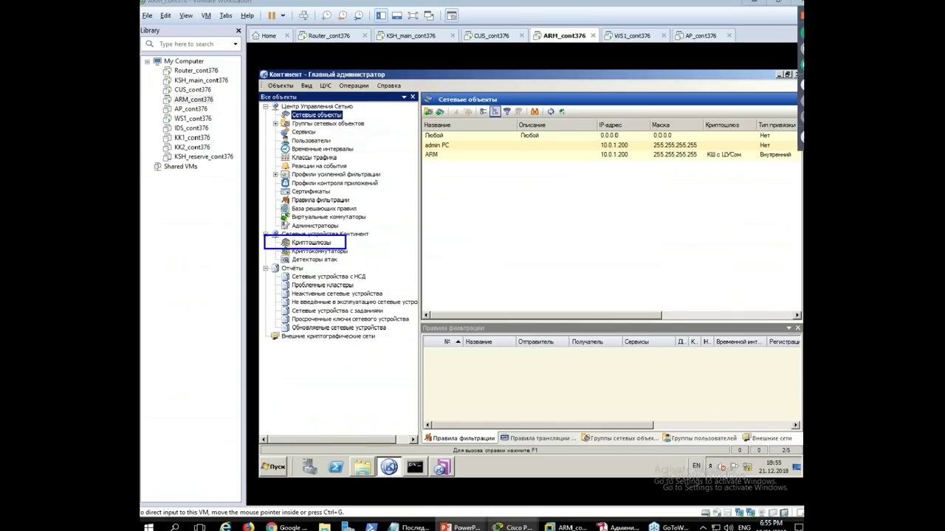
left_click(347, 245)
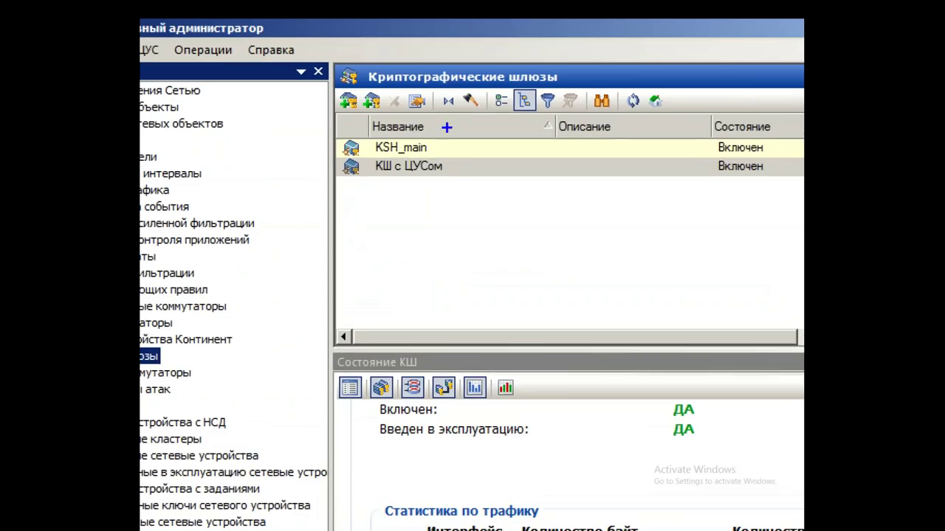
left_click_drag(324, 129, 472, 153)
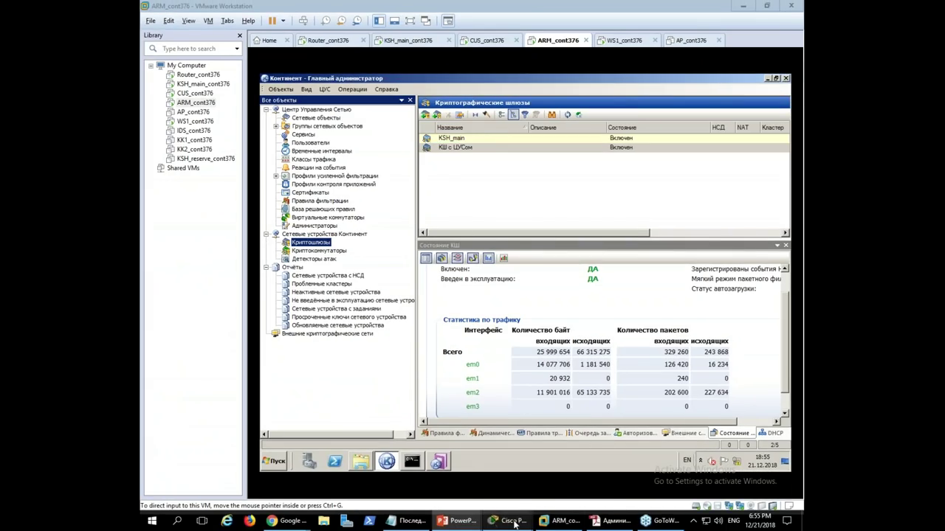
Step: In the Packet Tracer topology, add the note "Moscow" to the WS1 server site and "Spb" to the ARM workstation site
mouse_move(514, 522)
left_click(537, 485)
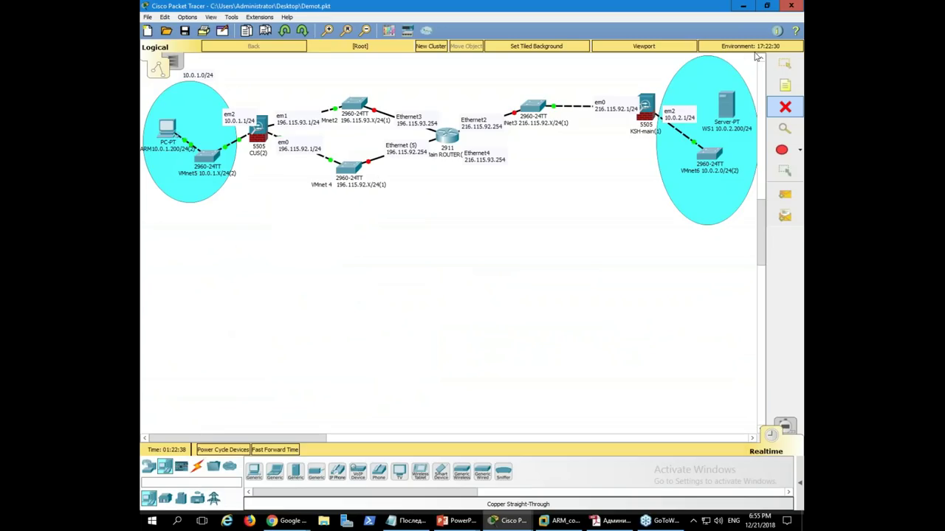
left_click(784, 86)
left_click(690, 84)
type("Moscow")
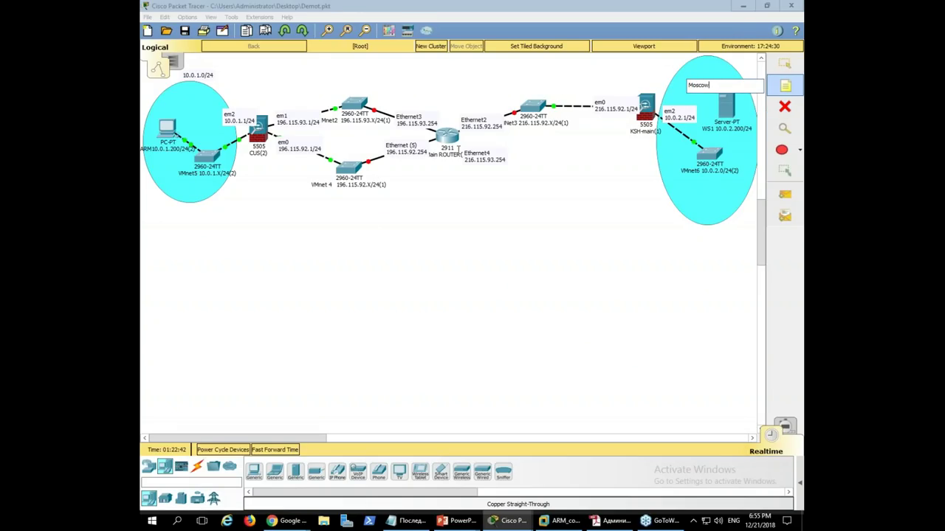
left_click(417, 163)
left_click(168, 102)
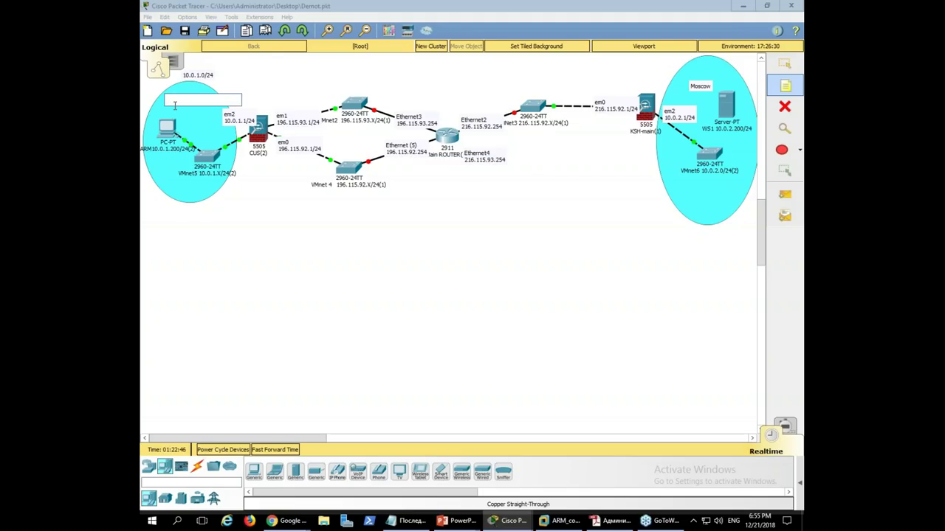
type("Spb")
left_click(268, 223)
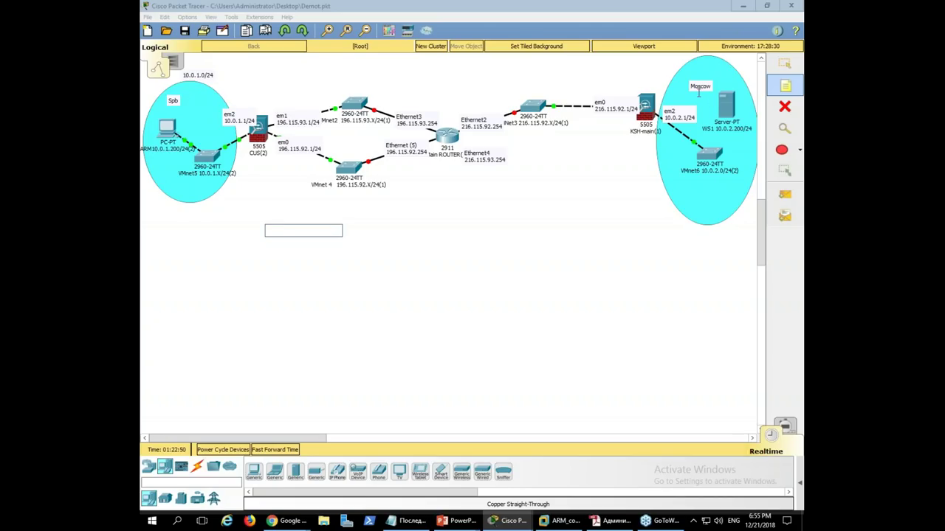
Step: Return to the ARM_cont376 machine and check the status of the KSH_main and КШ с ЦУСом gateways
key("alt+Tab")
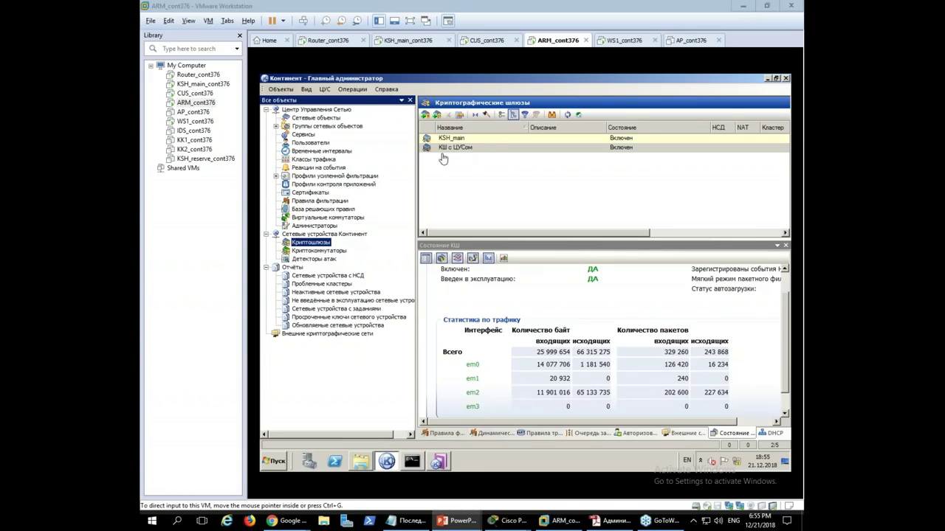
left_click(455, 147)
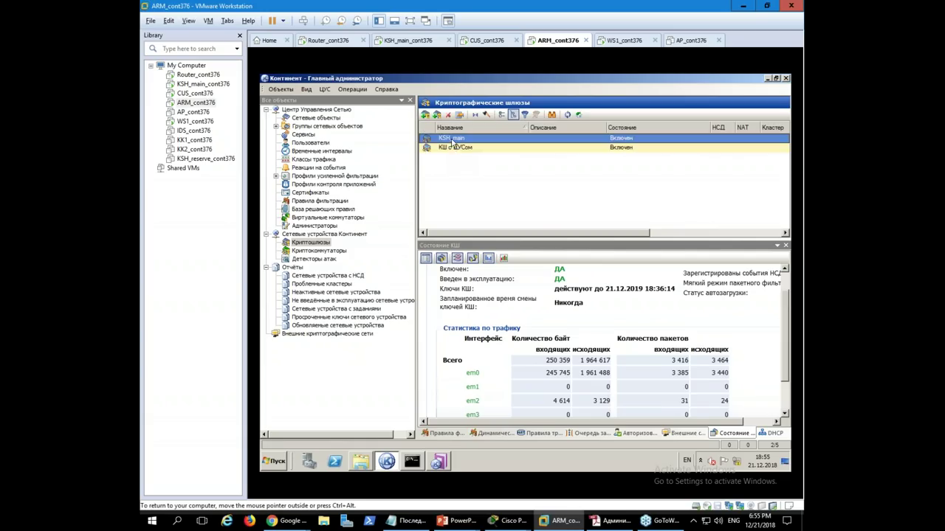
mouse_move(515, 233)
left_mouse_down()
mouse_move(632, 233)
mouse_move(512, 233)
left_mouse_up()
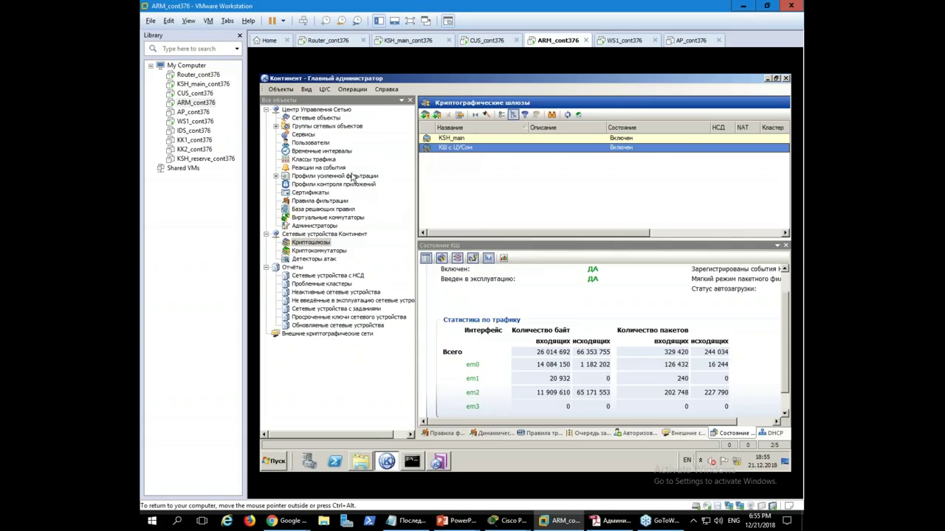
Step: Start a new network object under Сетевые объекты and name it "Moscow network 10.0.2.0/24"
left_click(299, 118)
right_click(451, 190)
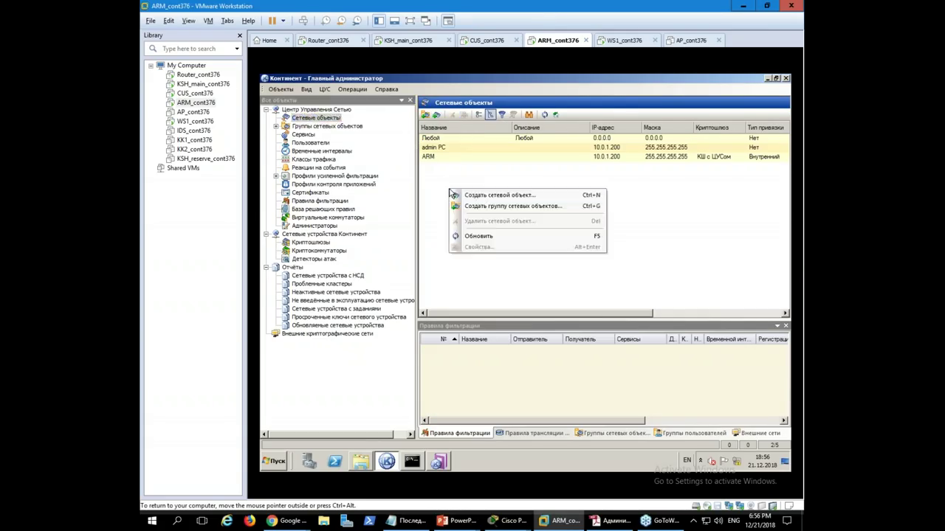
left_click(484, 198)
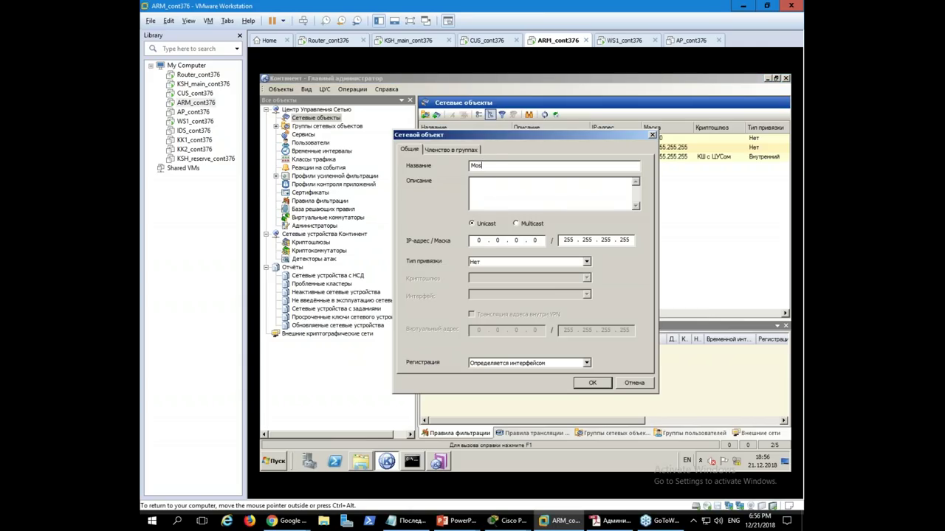
type("Moscow network 10.0.2.0/24")
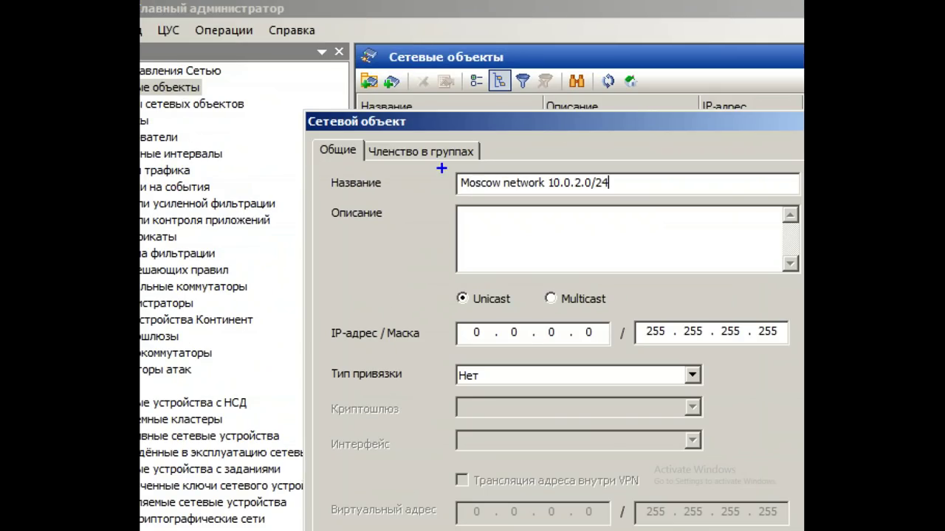
left_click_drag(442, 168, 626, 200)
mouse_move(555, 137)
left_mouse_down()
mouse_move(531, 163)
mouse_move(554, 162)
left_mouse_up()
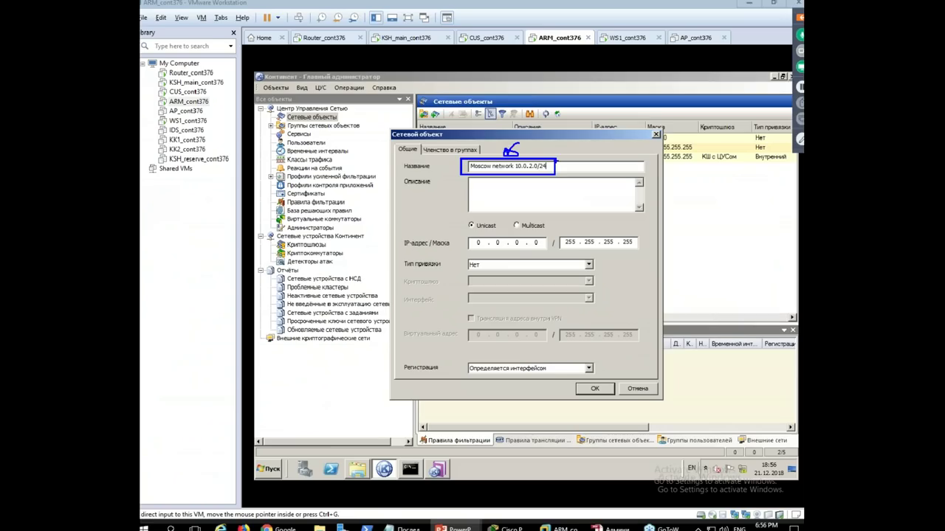
Step: Set the Moscow network object's IP address to 10.0.2.0 and its mask to 255.255.255.24
left_click_drag(642, 183, 290, 186)
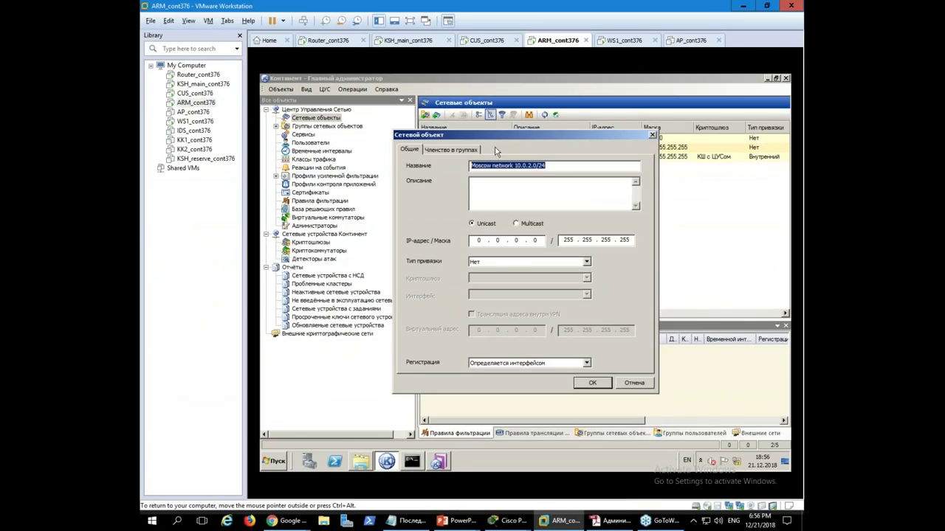
left_click(511, 183)
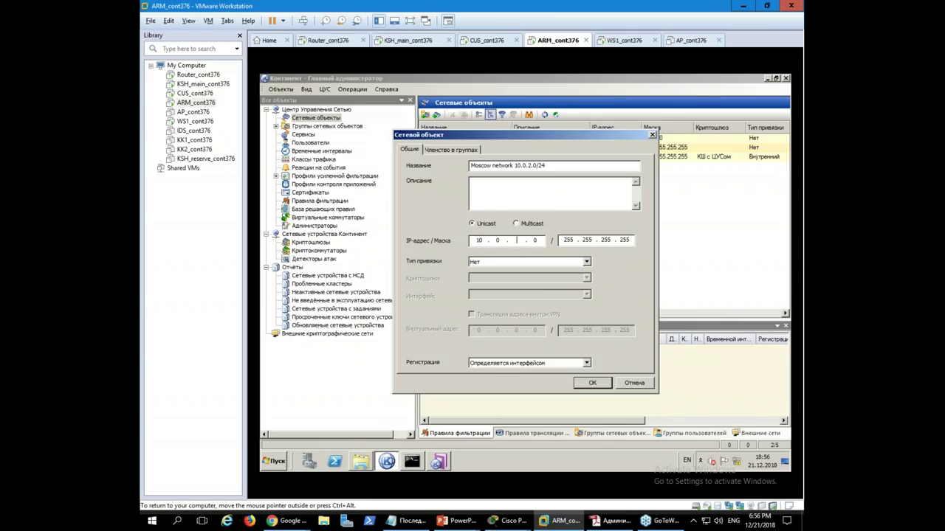
type("2")
Step: Set the Moscow network object's binding type to Внутренний and its gateway to KSH_main
left_click(540, 263)
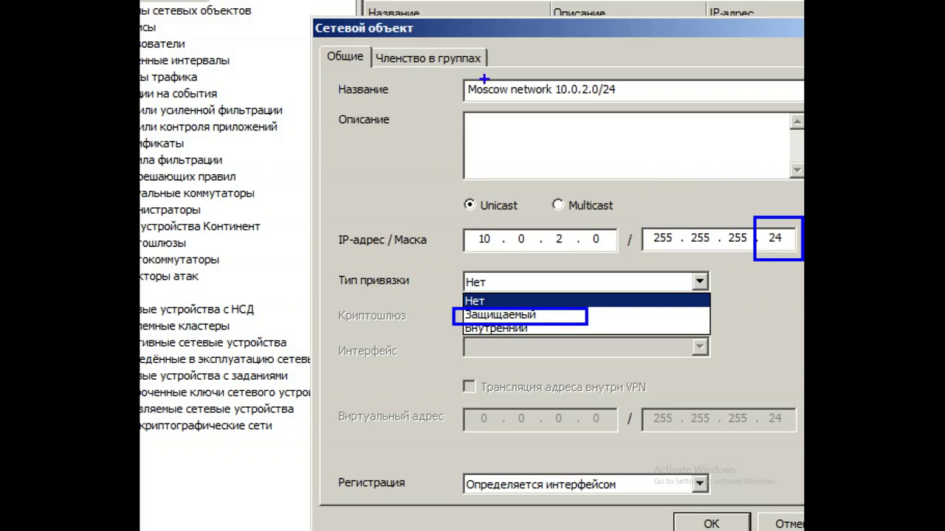
left_click_drag(444, 318, 559, 346)
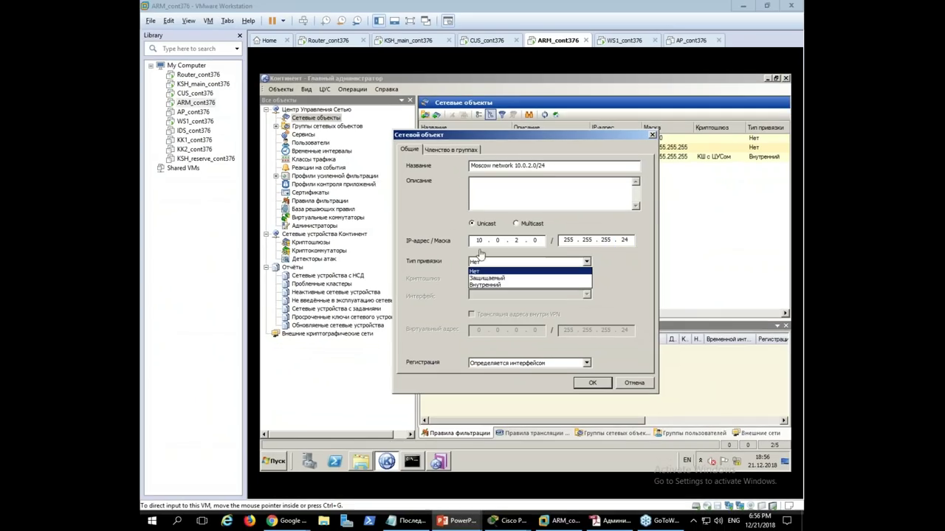
left_click(488, 285)
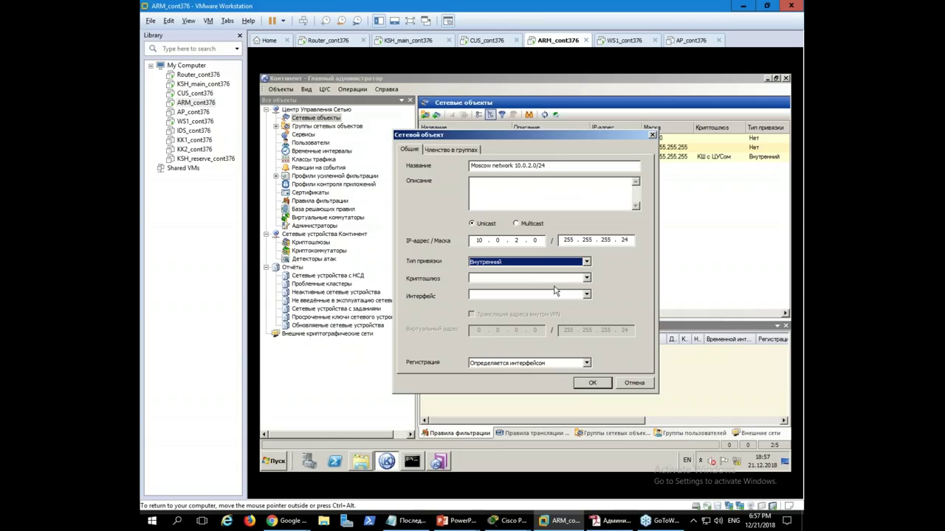
left_click(499, 279)
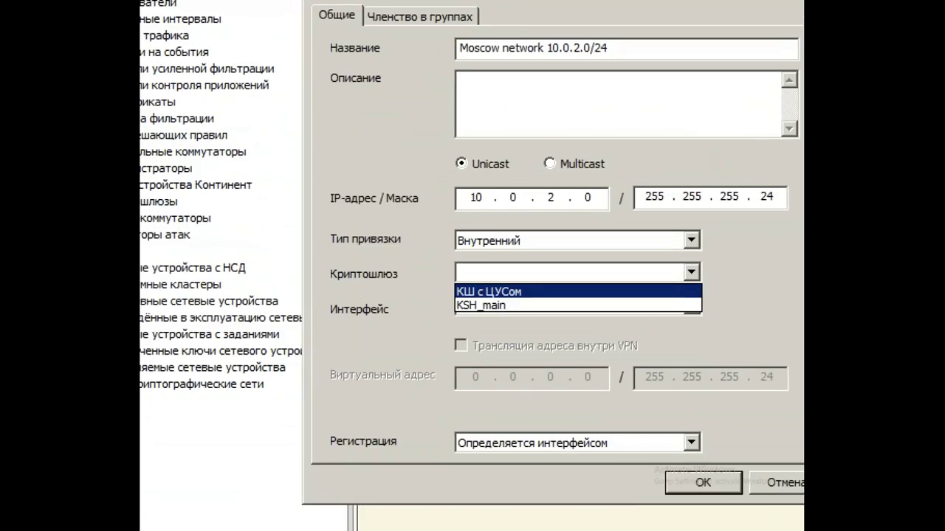
left_click_drag(420, 158, 634, 213)
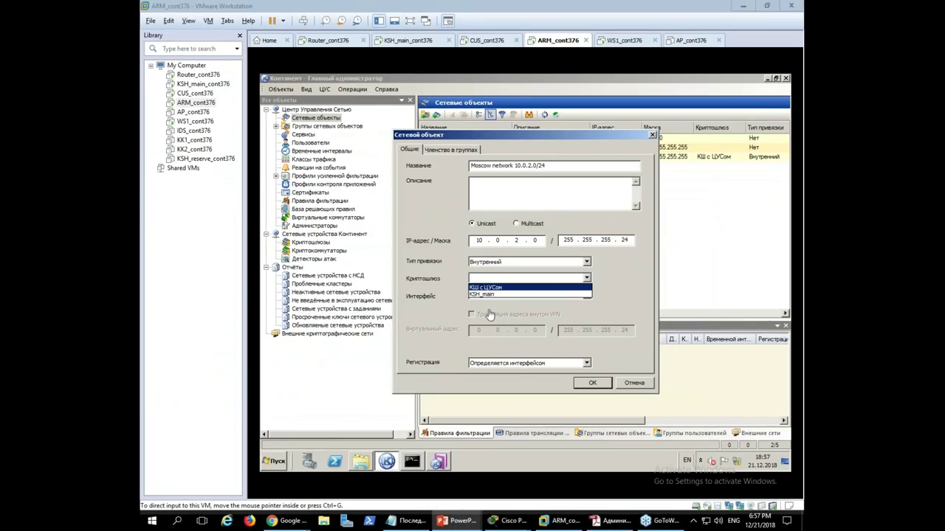
left_click(483, 295)
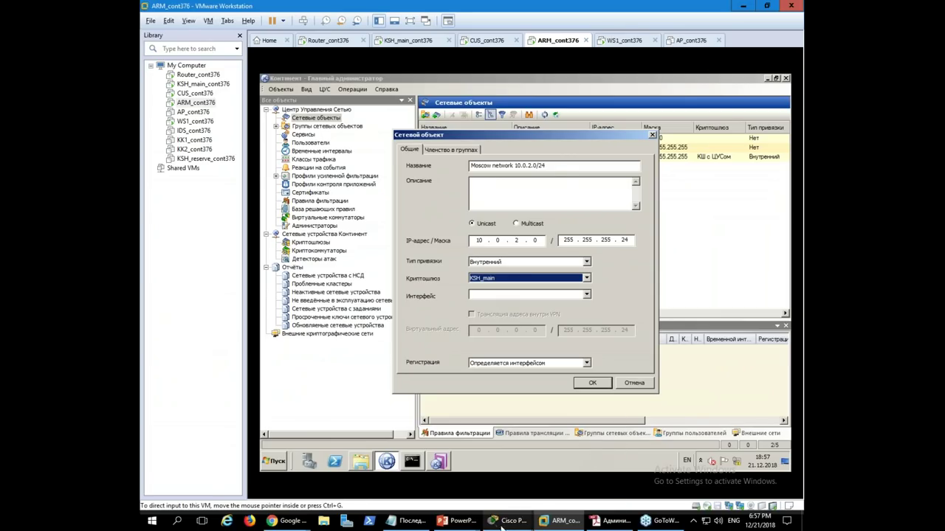
Step: Switch to Packet Tracer and check which KSH-main interface connects to the Moscow VMnet6 network 10.0.2.0/24
mouse_move(502, 527)
left_click(579, 467)
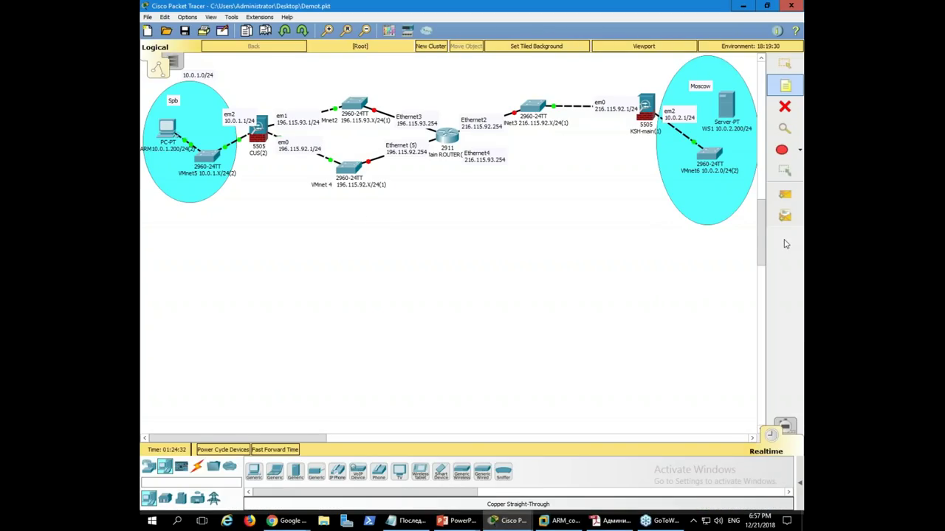
scroll(719, 148, "up", 3)
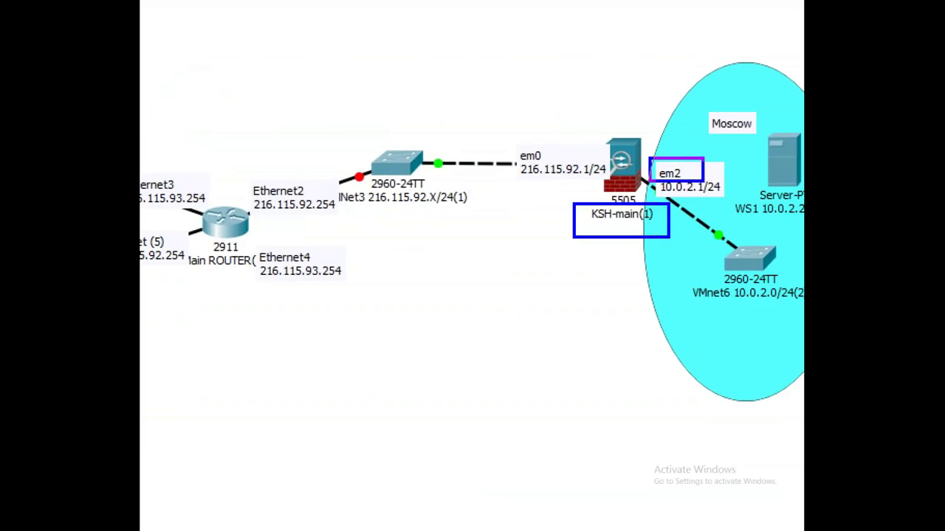
mouse_move(636, 181)
left_mouse_down()
mouse_move(710, 229)
mouse_move(701, 244)
left_mouse_up()
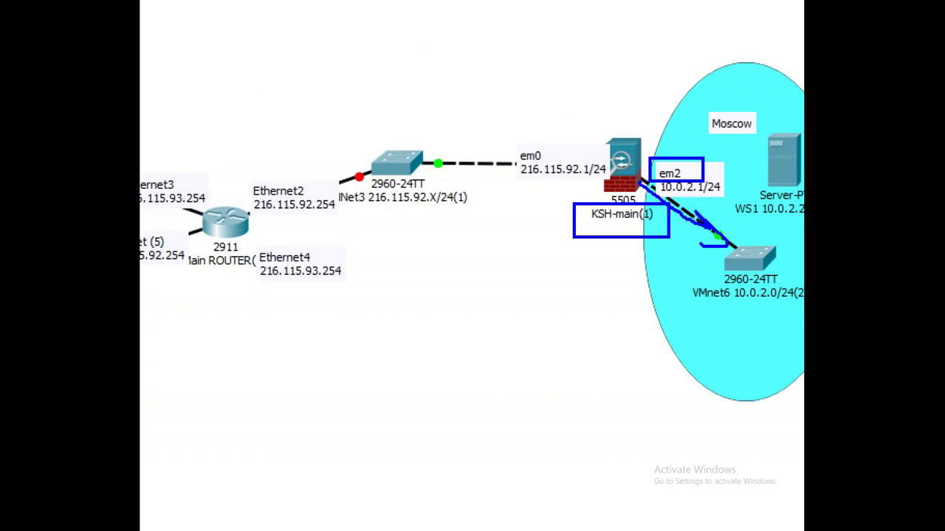
left_click_drag(770, 204, 760, 237)
left_click_drag(769, 203, 793, 223)
left_click_drag(666, 278, 803, 314)
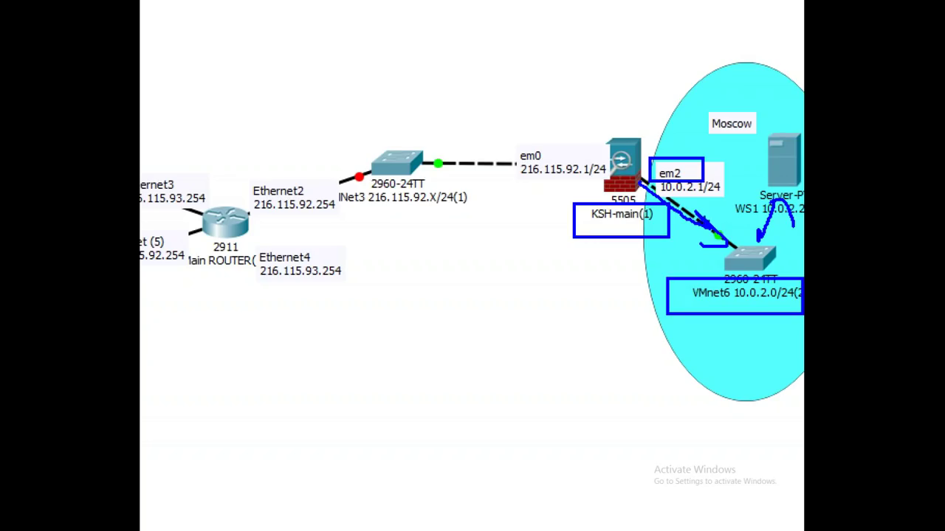
Step: Examine in the topology diagram which interfaces connect the KSH-main and CUS gateways to the Moscow and Spb internal networks
mouse_move(609, 151)
left_mouse_down()
mouse_move(599, 167)
mouse_move(613, 171)
left_mouse_up()
key("Escape")
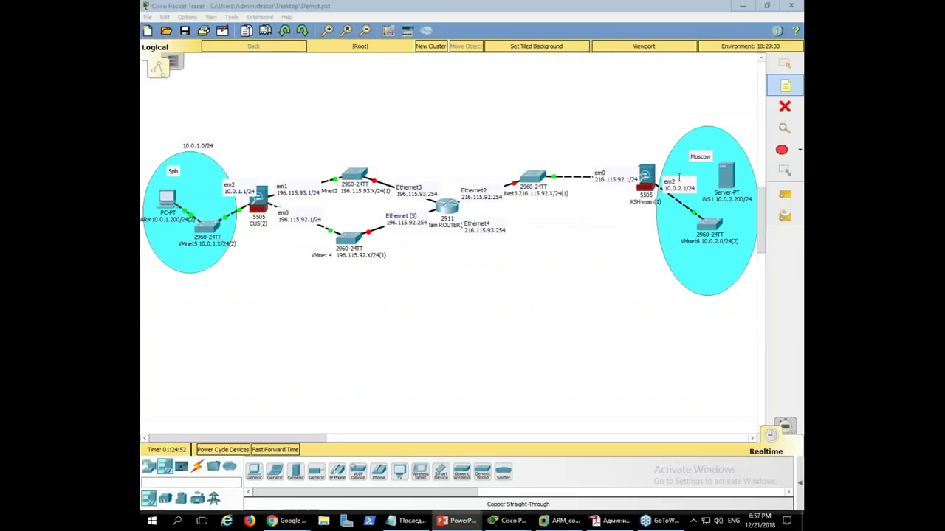
key("ctrl+1")
mouse_move(662, 170)
left_mouse_down()
mouse_move(703, 177)
mouse_move(653, 168)
mouse_move(616, 185)
left_mouse_up()
mouse_move(552, 137)
left_mouse_down()
mouse_move(491, 182)
mouse_move(509, 173)
mouse_move(337, 189)
left_mouse_up()
left_click_drag(336, 189, 313, 187)
key("Escape")
key("ctrl+1")
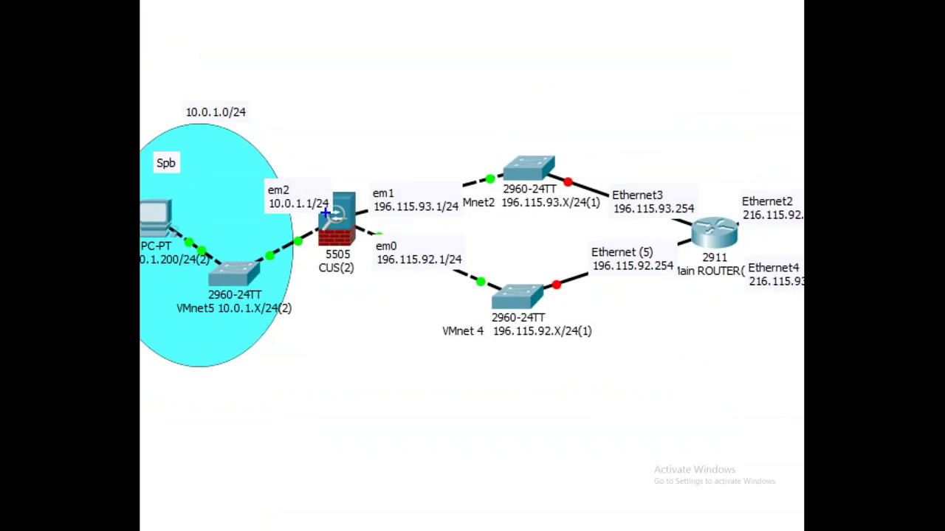
left_click_drag(279, 110, 321, 212)
key("Escape")
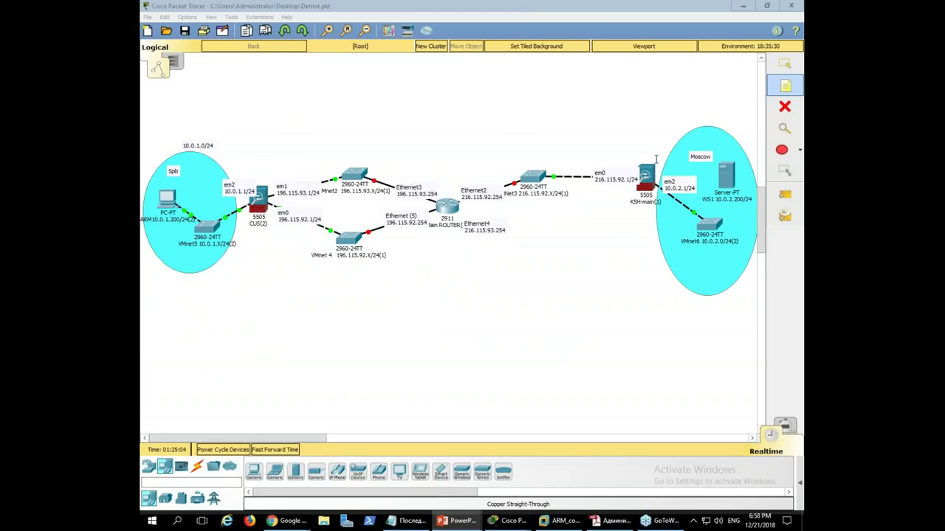
Step: Switch back to the ARM_cont376 virtual machine and set the Moscow network object's interface to em2
left_click(549, 521)
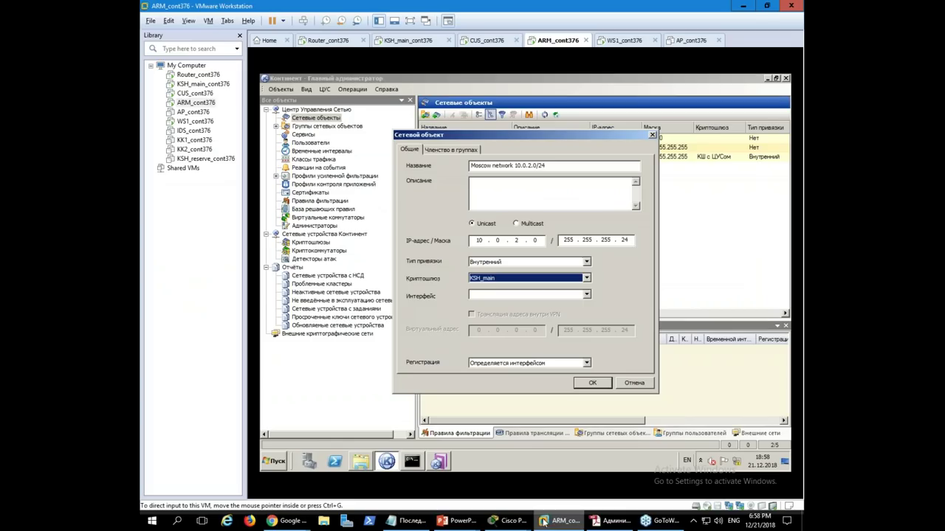
left_click(493, 296)
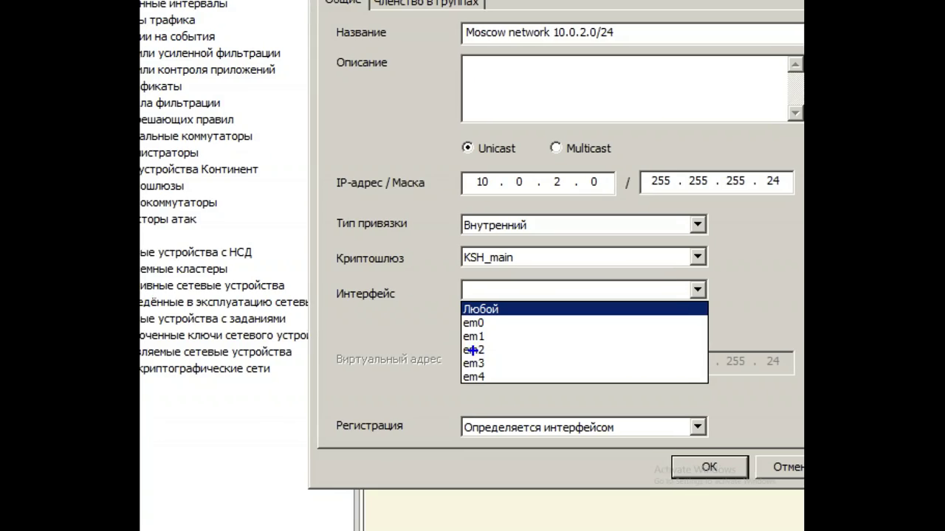
left_click_drag(462, 320, 492, 329)
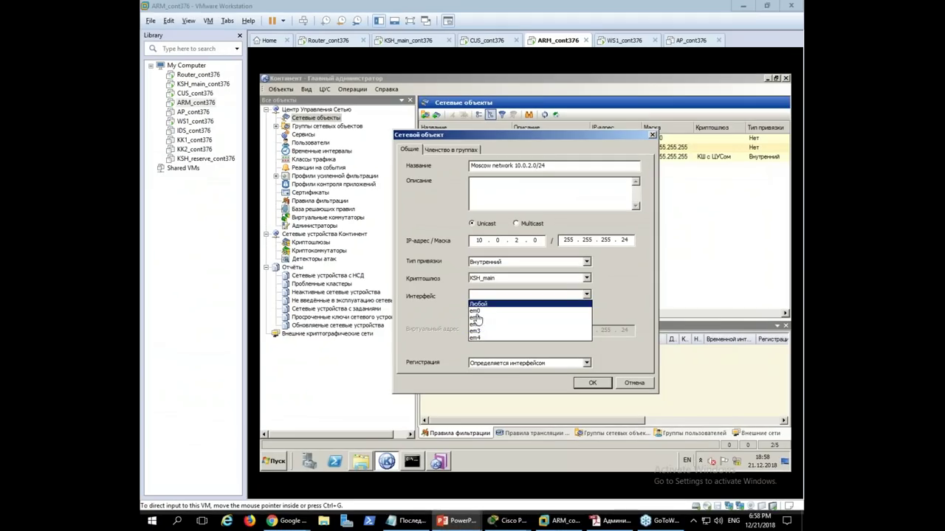
left_click(474, 340)
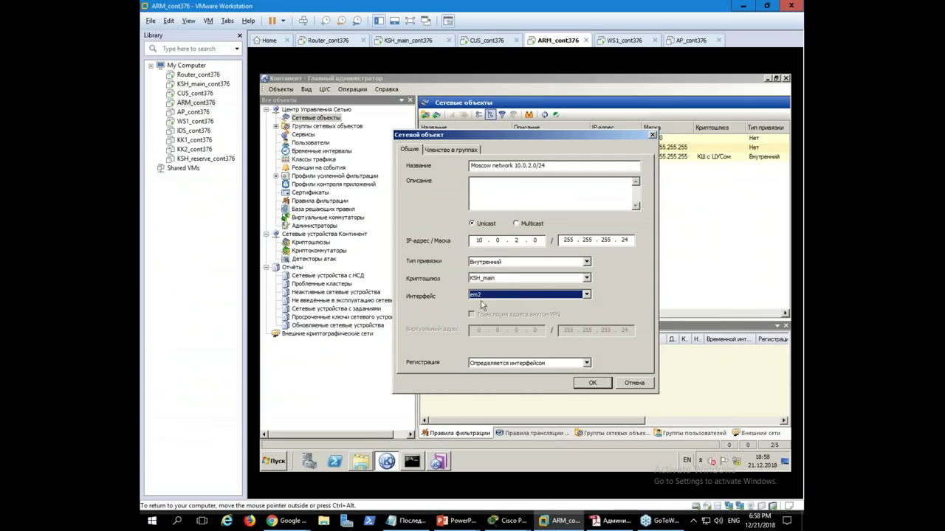
Step: Correct the Moscow network object's mask to 255.255.255.0 and save the object
left_click(624, 240)
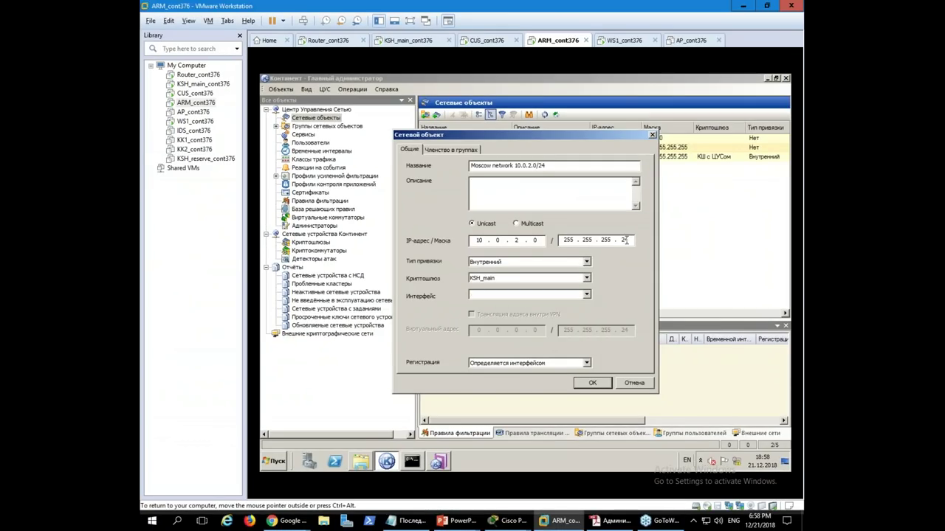
type("0")
left_click(592, 384)
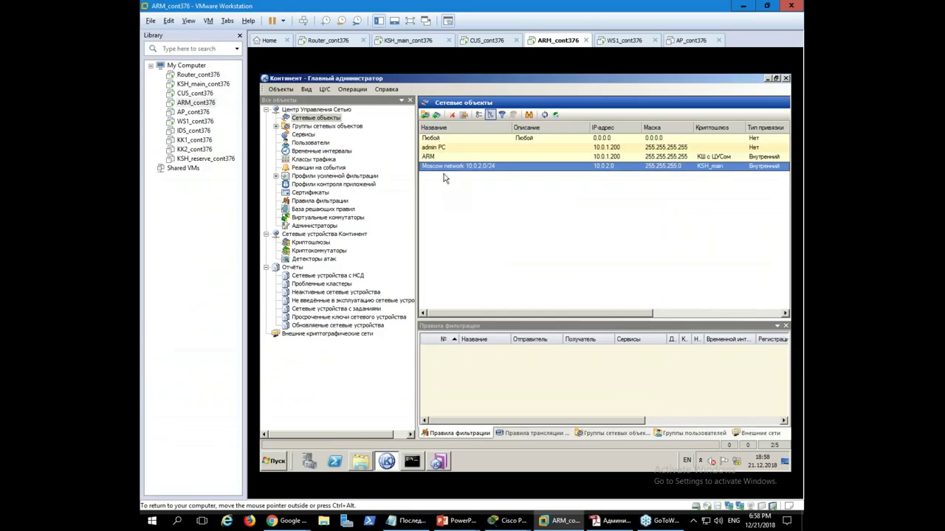
Step: Start another new network object and name it "SPB net 10.0.1.0 /24"
left_click(425, 116)
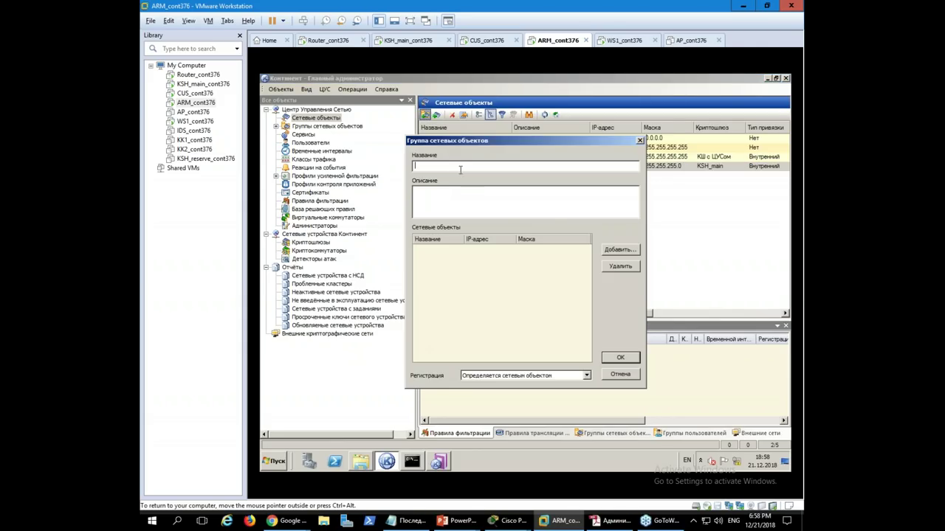
key("Escape")
right_click(474, 192)
left_click(499, 201)
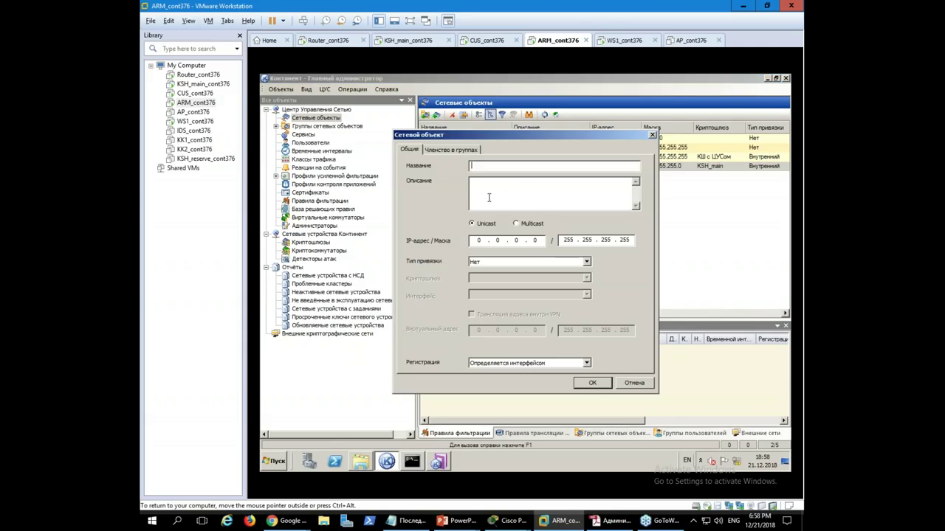
type("SPB net 10.0.1.0 /24")
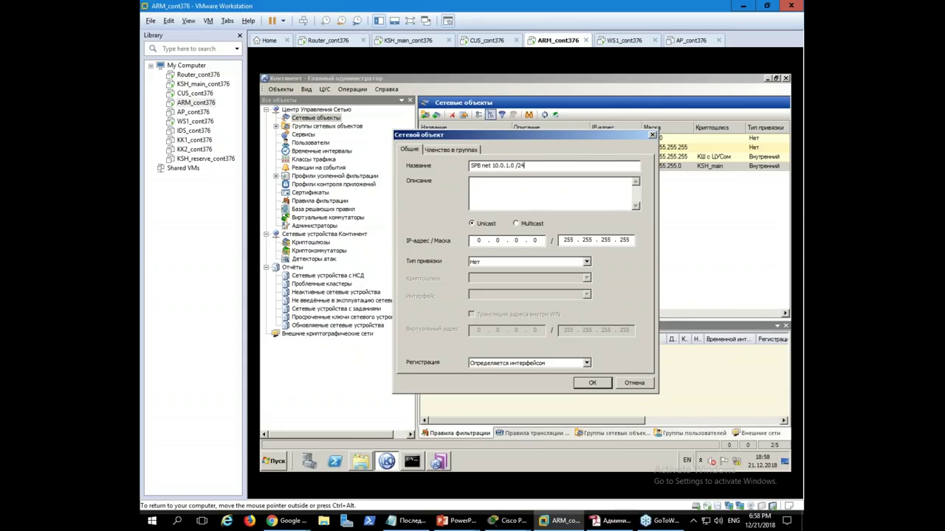
Step: Set the SPB network object's IP address to 10.0.1.0 and its mask to 255.255.255.0
left_click(479, 241)
type("10")
type("0")
Step: Bind the SPB network object as Внутренний to gateway КШ с ЦУСом on interface em2 and save it
left_click(514, 262)
left_click(500, 285)
left_click(494, 279)
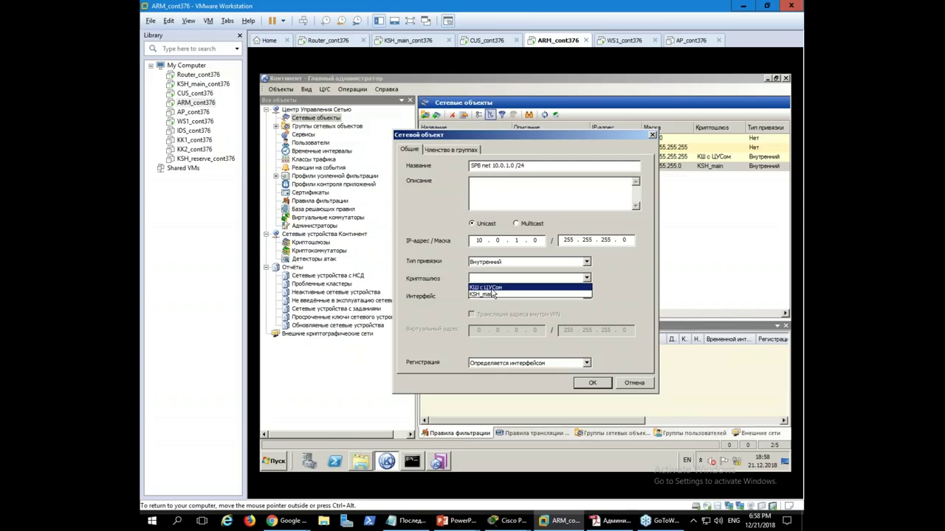
left_click(490, 287)
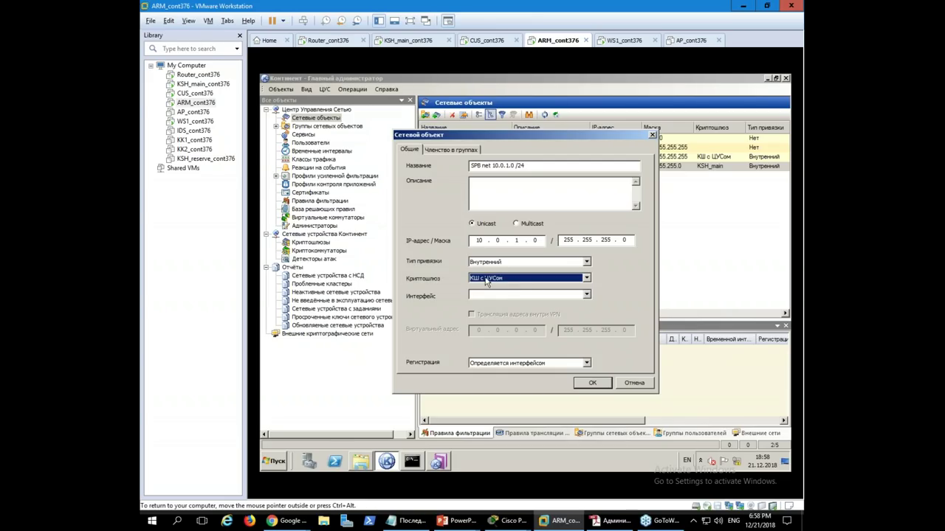
left_click(481, 296)
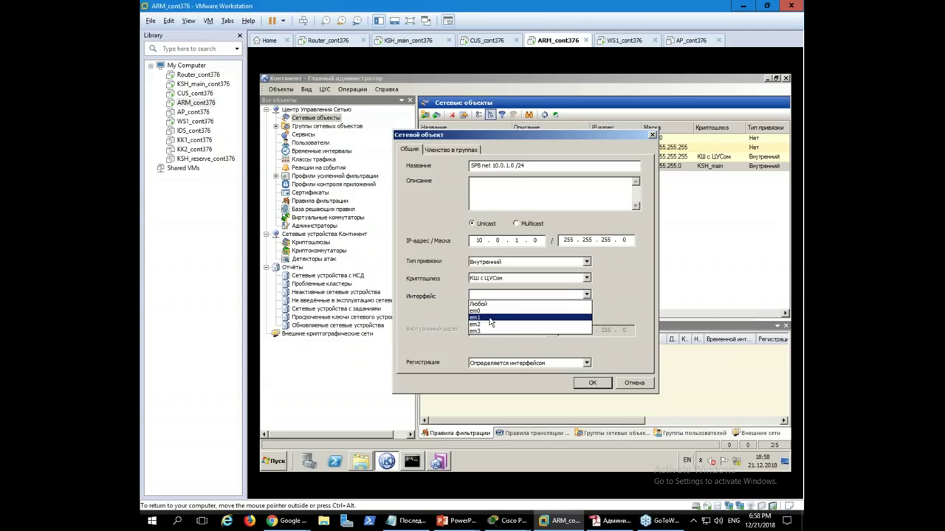
left_click(483, 324)
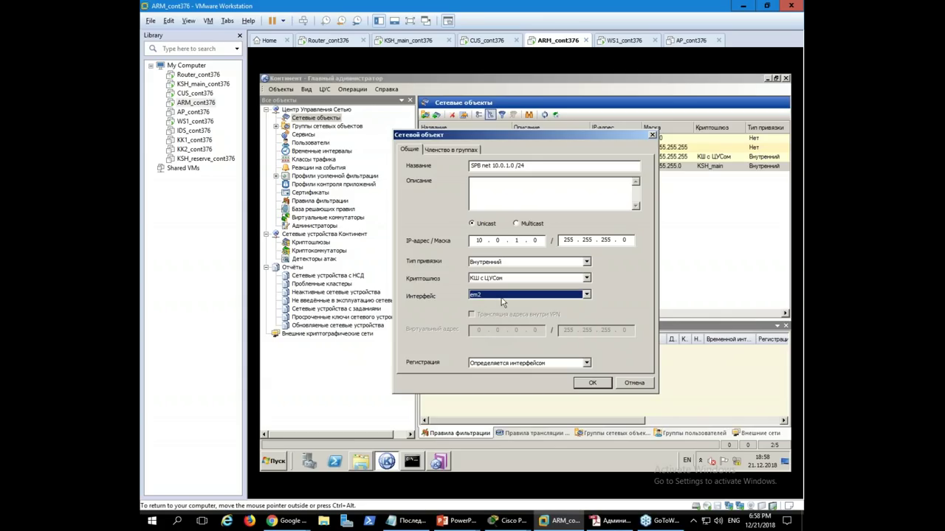
left_click(591, 382)
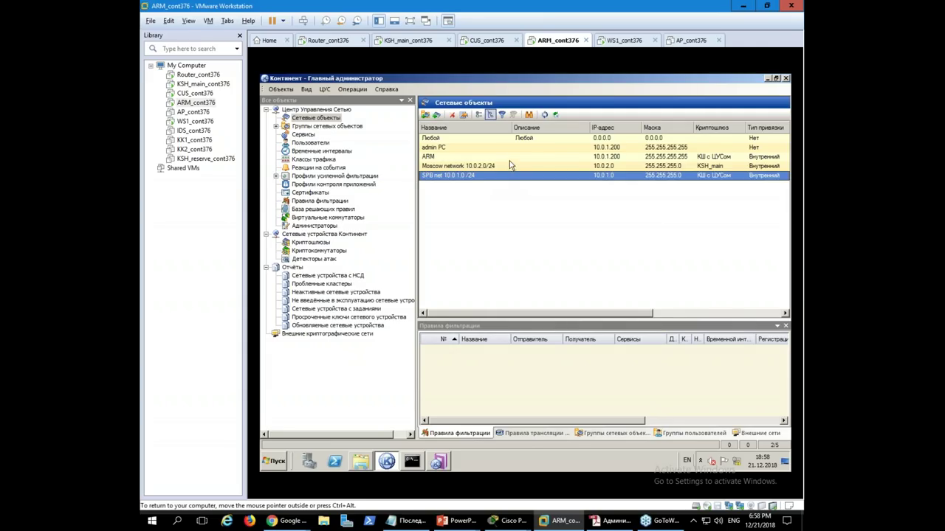
Step: Open the KSH_main gateway's properties and review its list of interfaces and em0's IP address
left_click(311, 242)
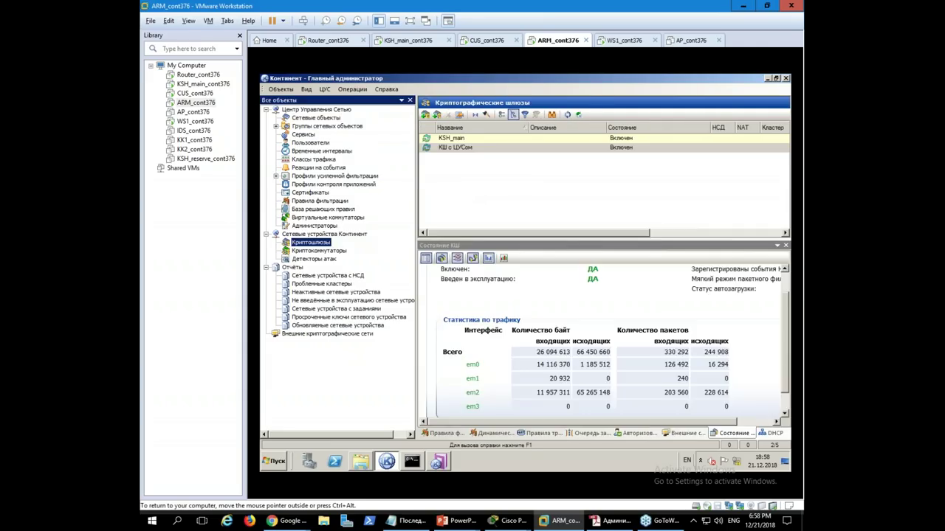
left_click(447, 138)
right_click(450, 139)
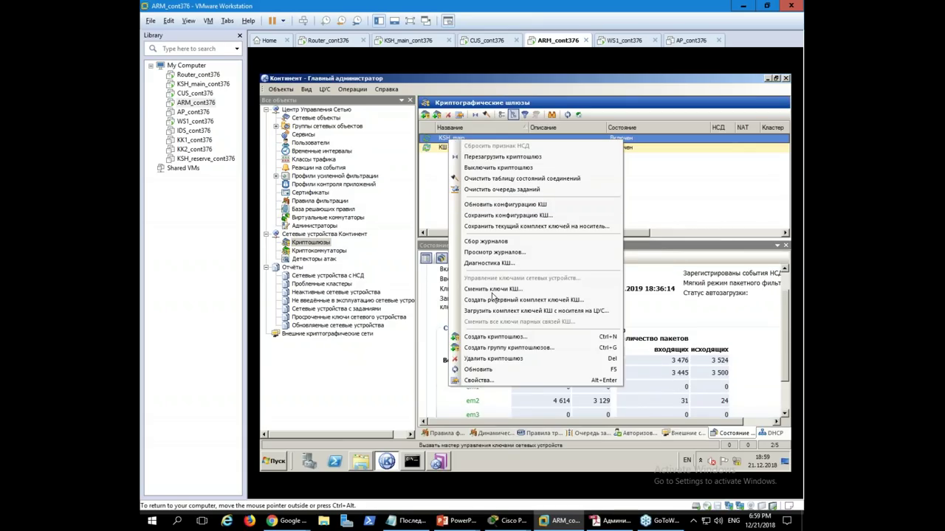
left_click(480, 380)
left_click(462, 129)
left_click_drag(512, 105, 495, 116)
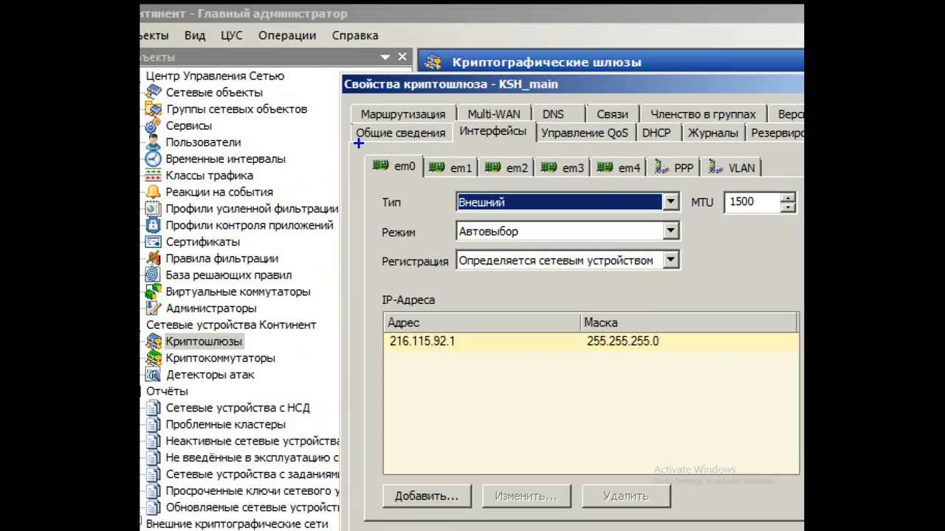
left_click_drag(358, 144, 664, 192)
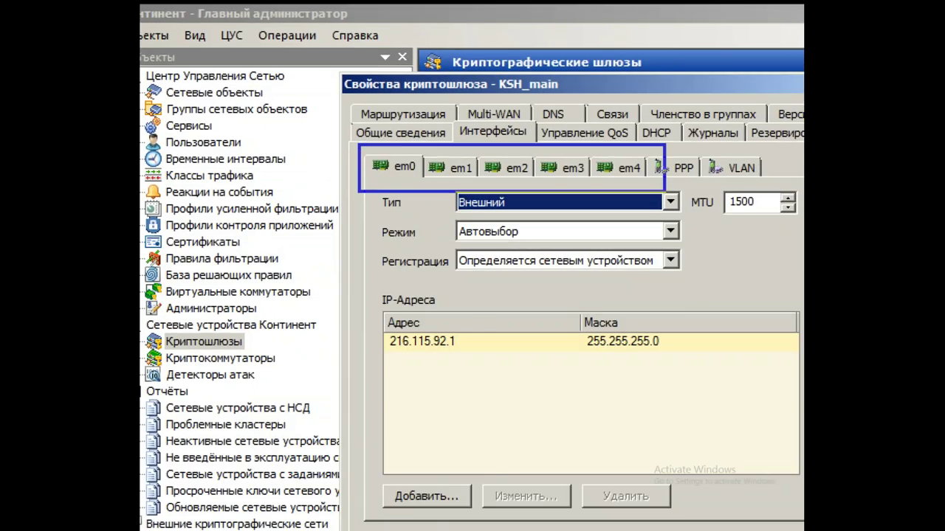
mouse_move(353, 304)
left_mouse_down()
mouse_move(465, 369)
mouse_move(431, 302)
left_mouse_up()
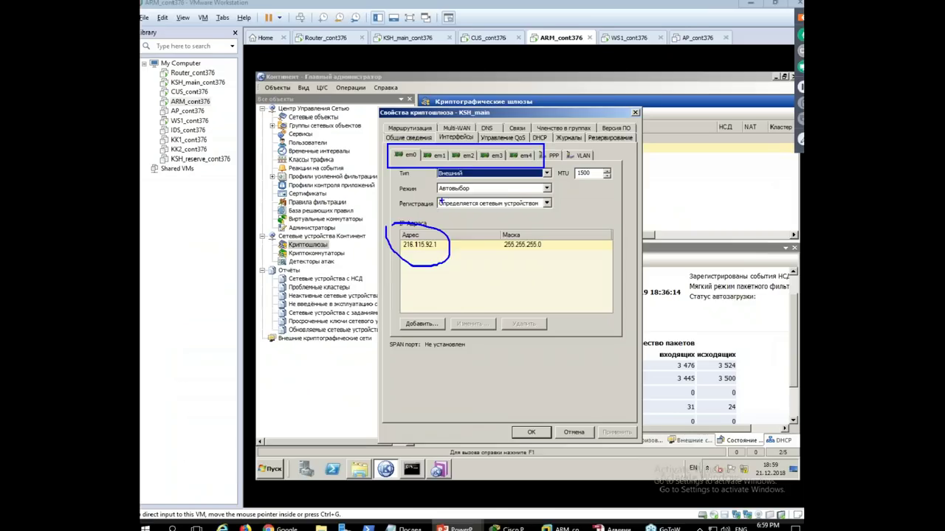
key("Escape")
Step: Review the available interface types for em0 and em3 of KSH_main, then close its properties without saving
left_click(478, 174)
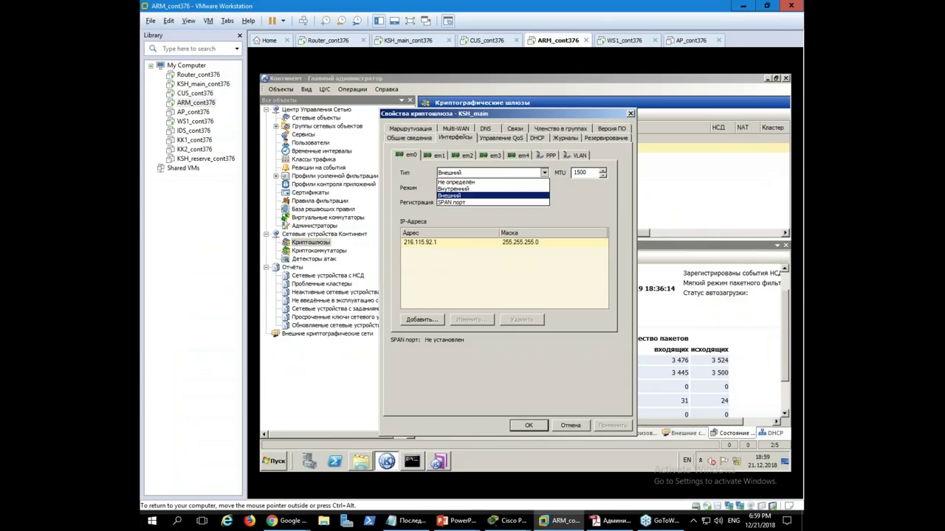
left_click(544, 173)
left_click(453, 155)
left_click(493, 157)
left_click(492, 172)
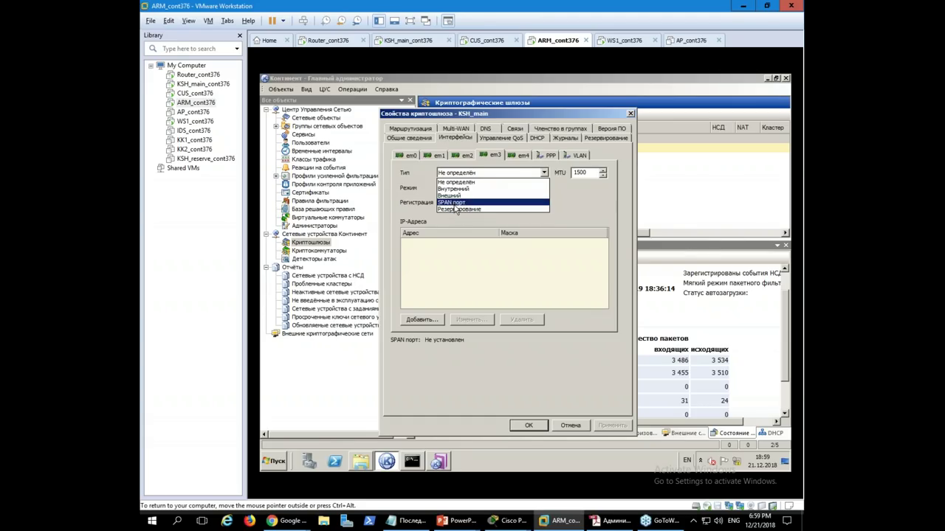
left_click(487, 182)
left_click(568, 426)
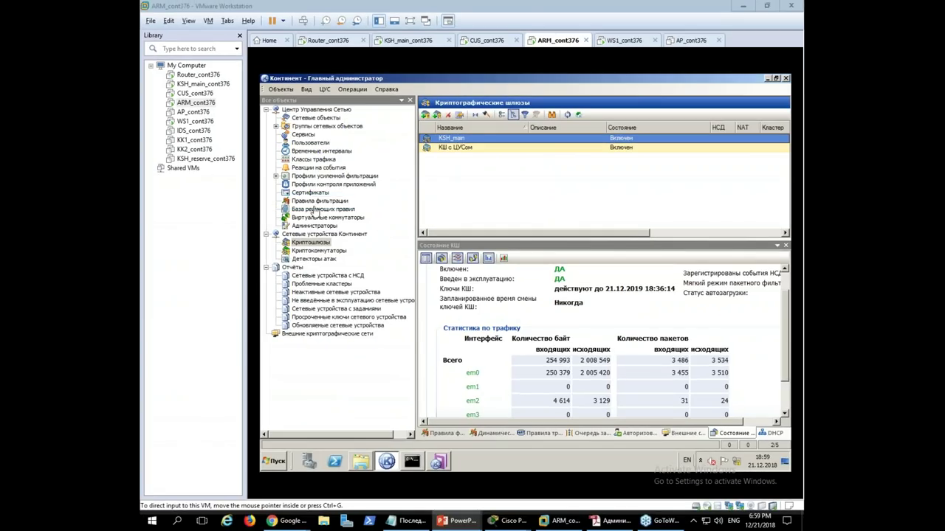
Step: Show the Правила фильтрации list and run a continuous ping to 10.0.2.200 in the command prompt
left_click(332, 205)
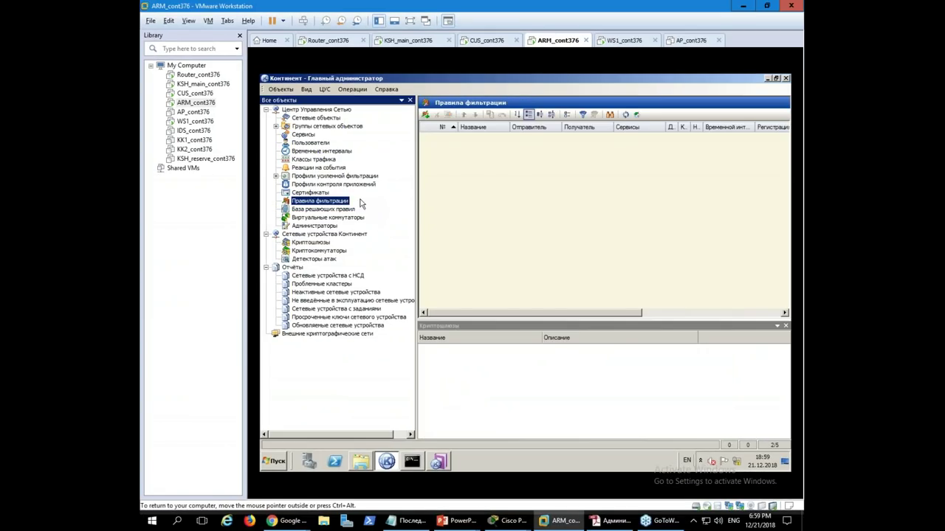
left_click(412, 461)
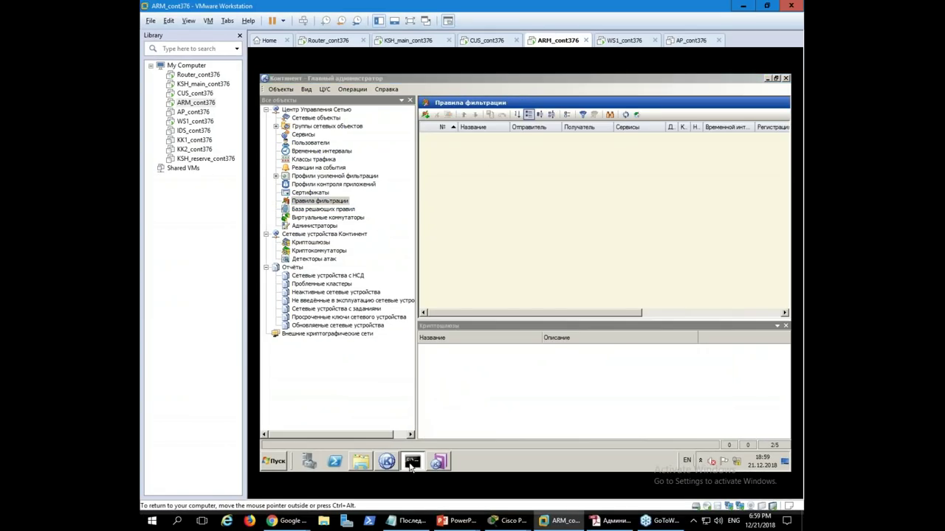
key("Return")
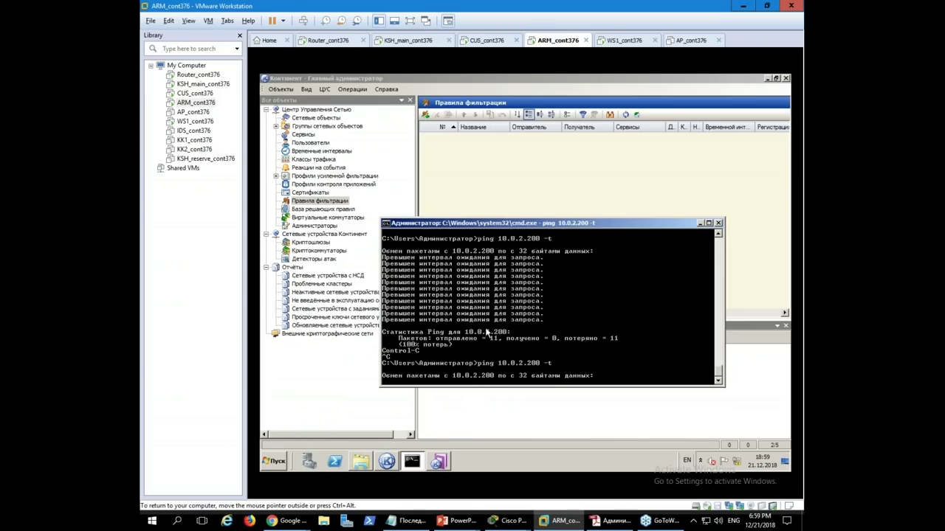
Step: Add a new filtering rule and name it "Allow SPB - > Mos ICMP SMB"
right_click(302, 201)
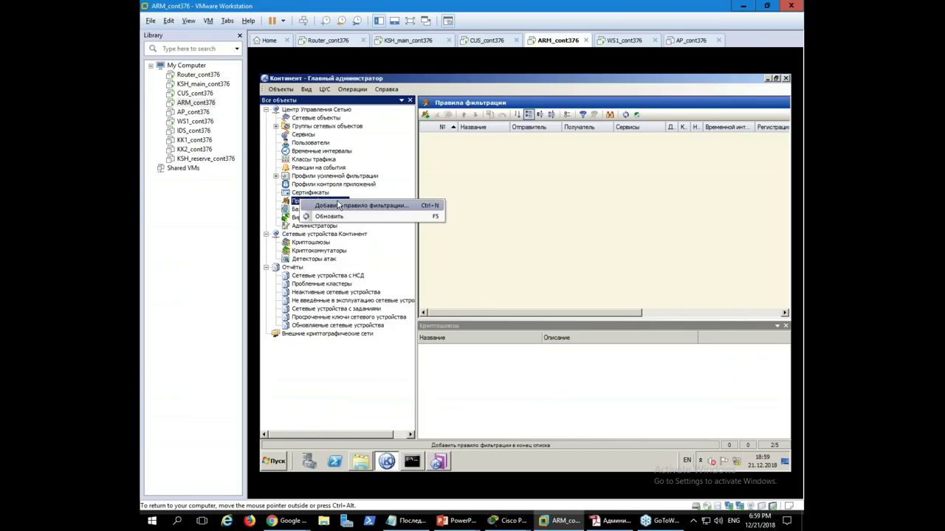
left_click(398, 206)
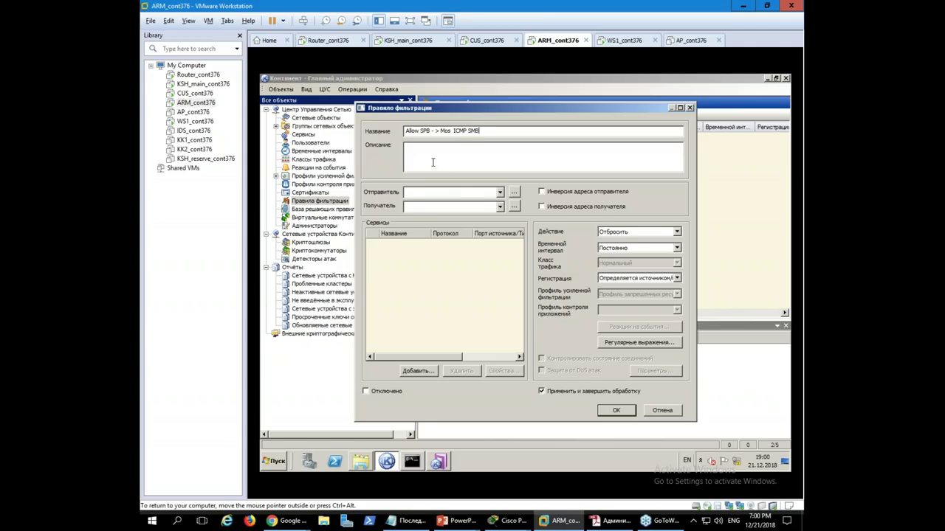
Step: Set the rule's sender to "SPB net 10.0.1.0 /24" and its recipient to "Moscow network 10.0.2.0/24"
left_click(500, 192)
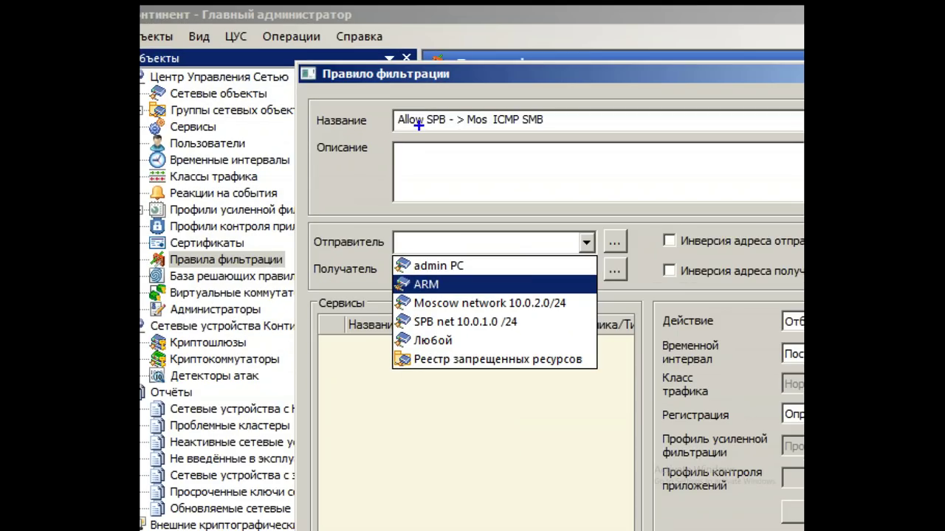
left_click_drag(415, 135, 434, 134)
left_click_drag(383, 313, 548, 333)
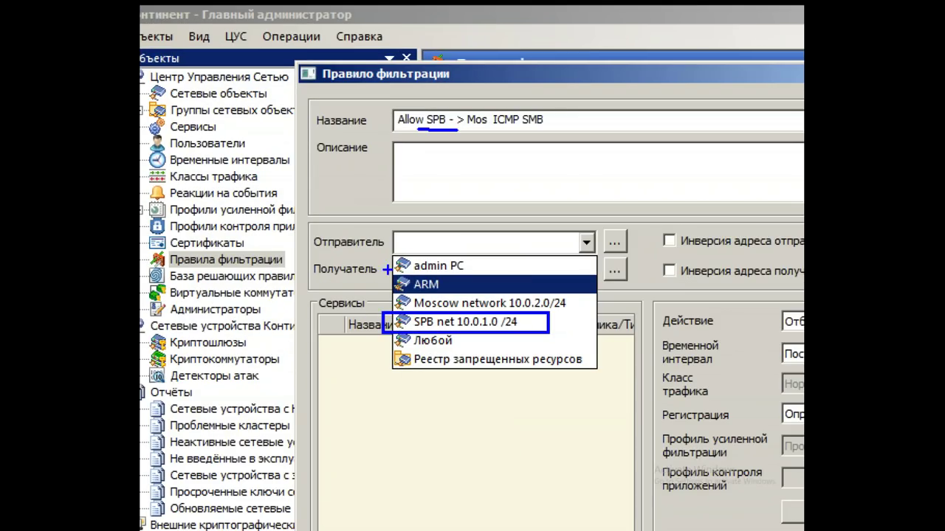
left_click_drag(291, 253, 361, 254)
key("Escape")
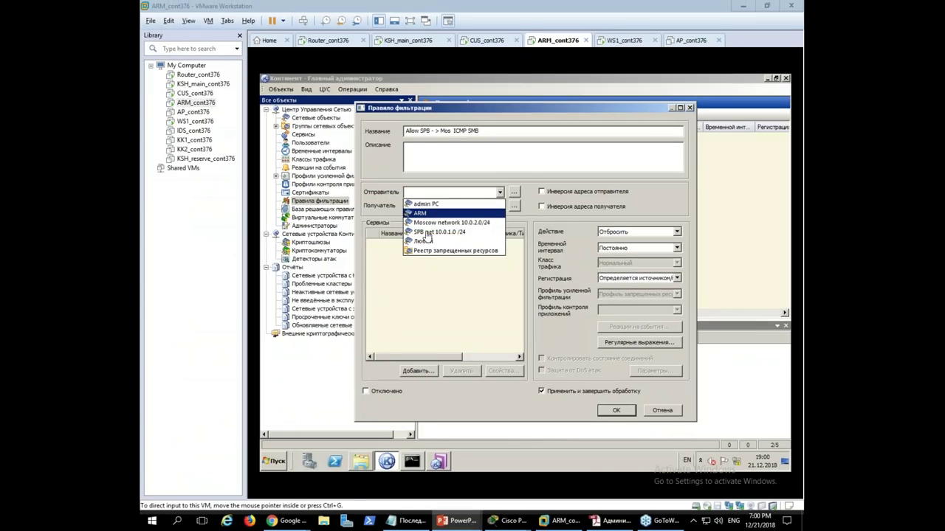
left_click(427, 233)
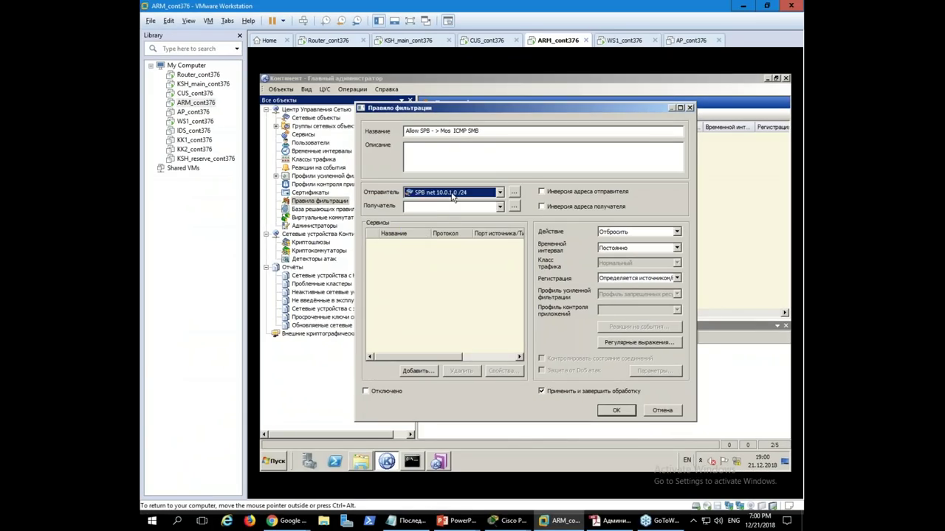
left_click(500, 207)
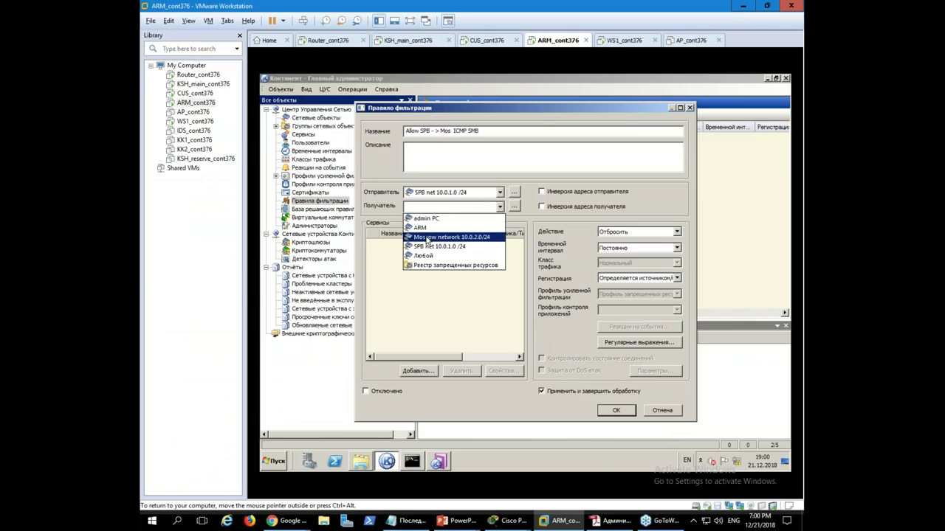
left_click(429, 242)
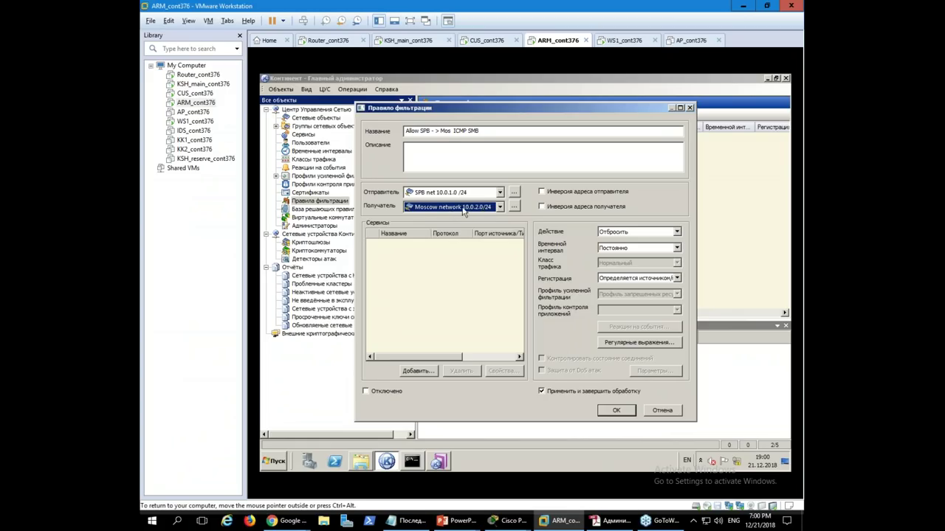
Step: Set the rule's action to Пропустить and enable connection state control (Контролировать состояние соединений)
left_click(432, 277)
left_click(641, 233)
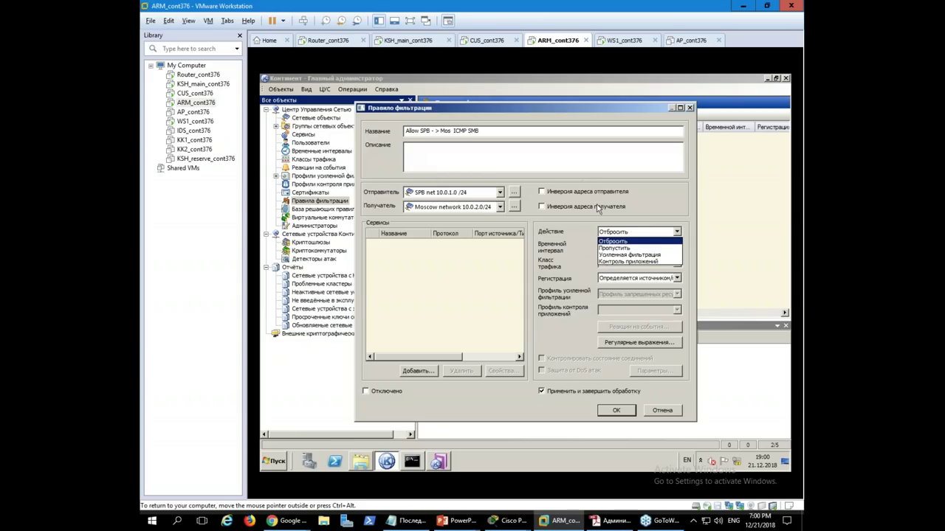
left_click(614, 249)
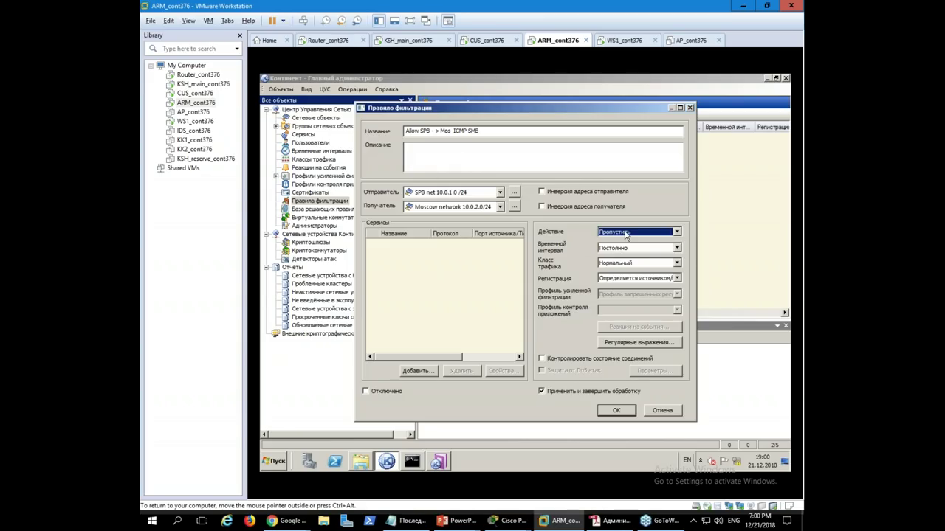
left_click(625, 233)
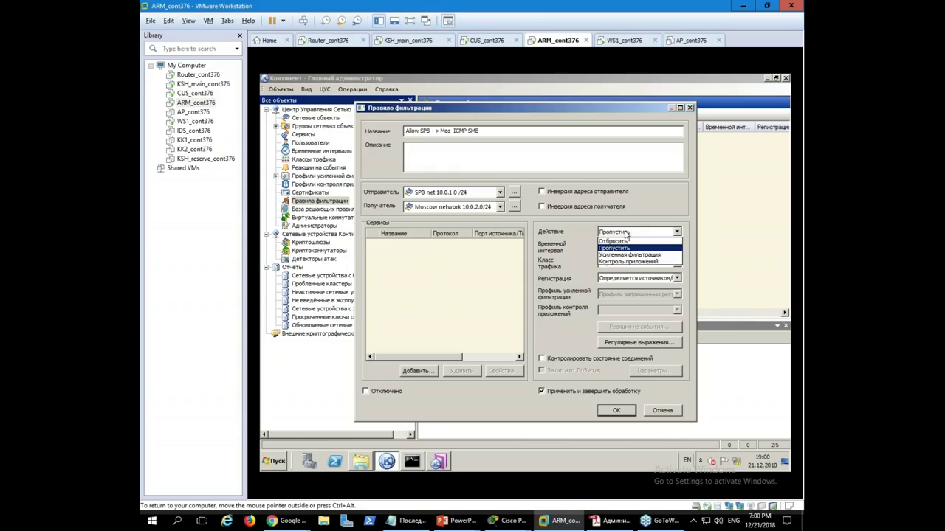
left_click(626, 235)
left_click(626, 235)
left_click(616, 248)
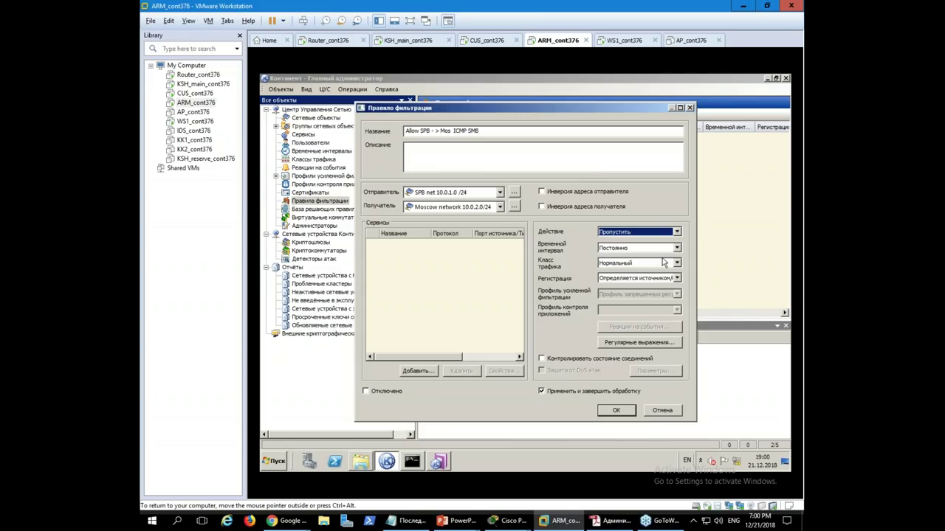
left_click(553, 358)
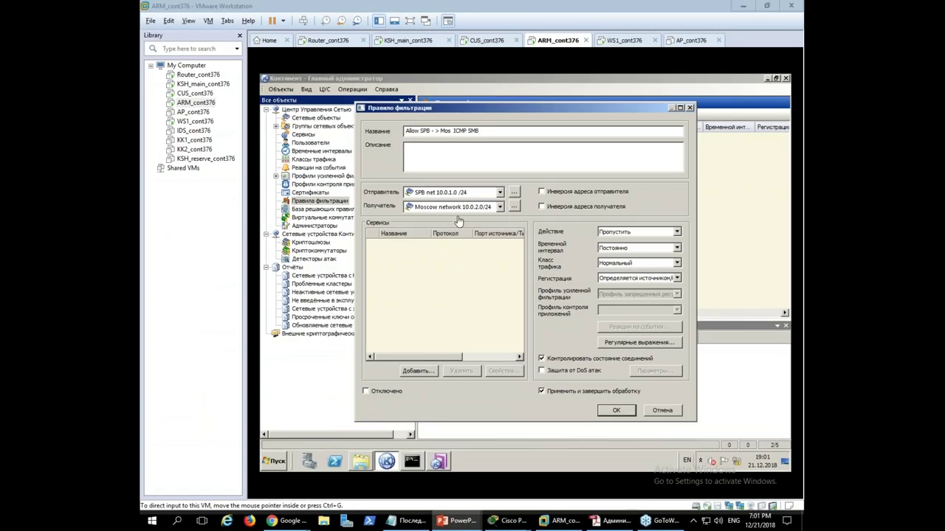
Step: Add the Любой ICMP service to the filtering rule's list of services
left_click(425, 366)
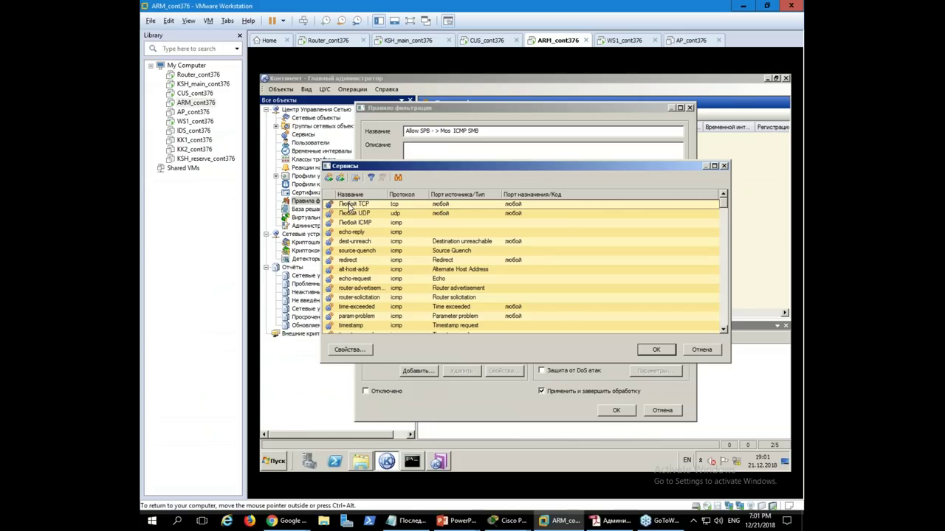
left_click(346, 224)
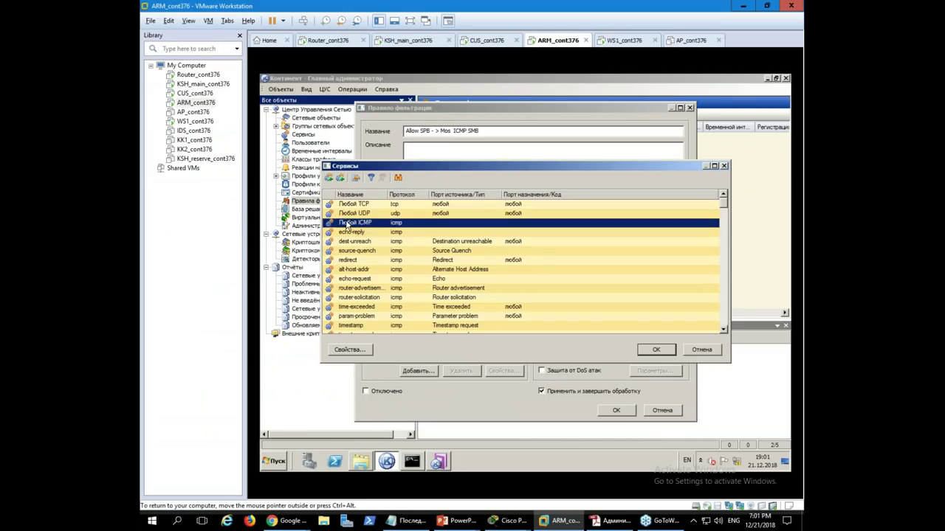
left_click(656, 350)
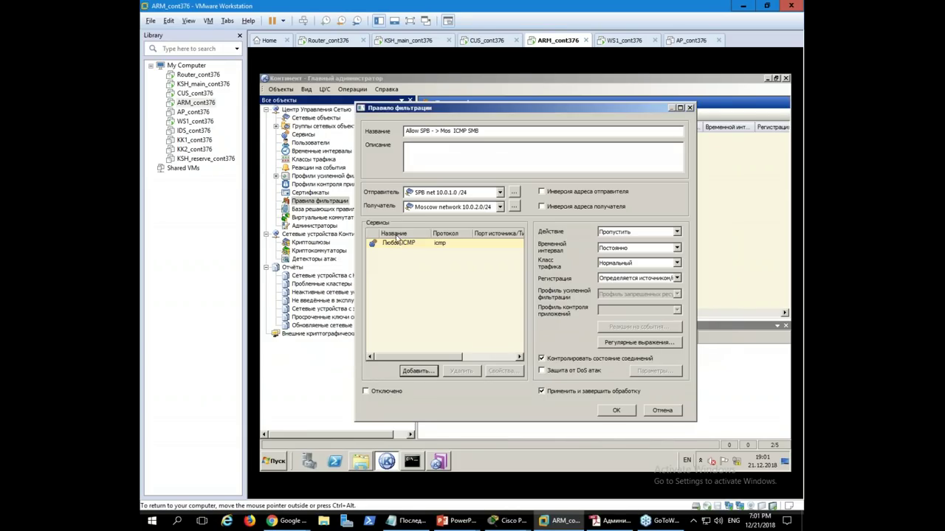
Step: Sort the available services by destination port, add the SMB service on TCP port 445 to the rule, and save the rule
left_click(424, 370)
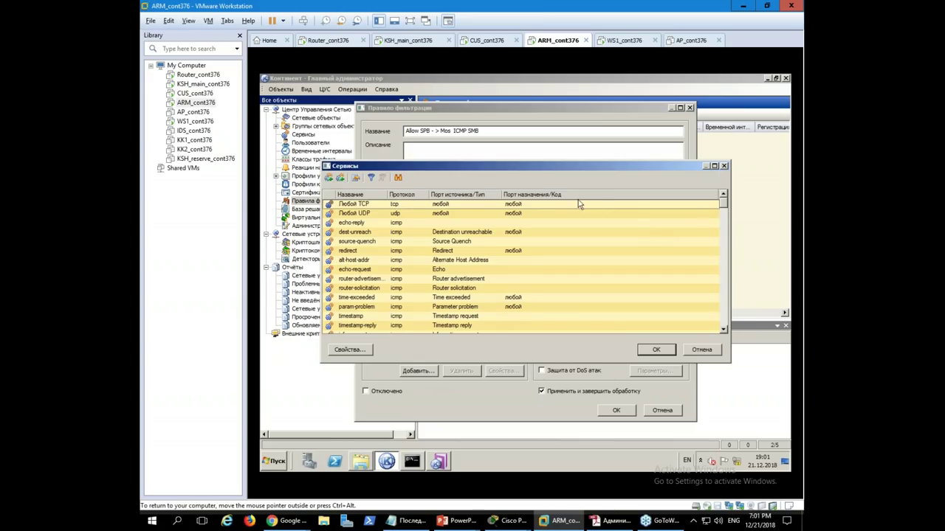
left_click(531, 195)
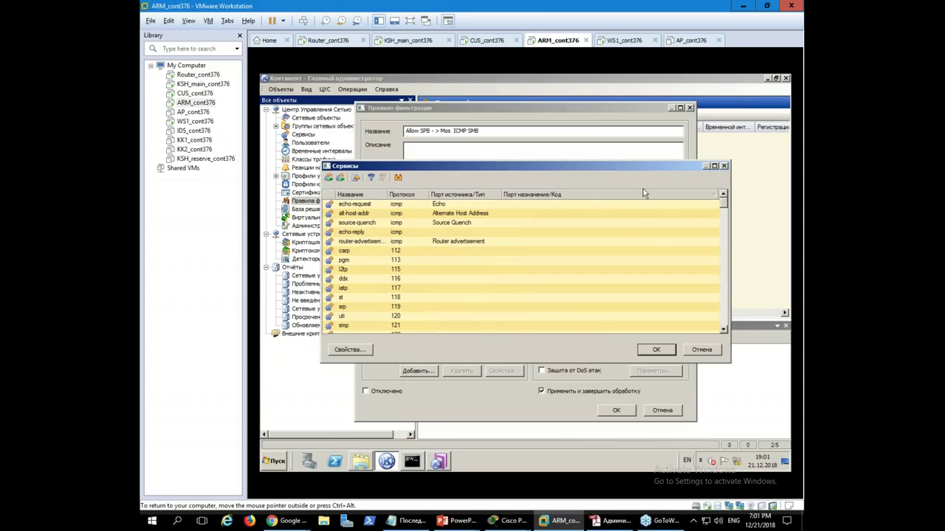
left_click(353, 195)
left_click_drag(722, 206, 723, 324)
left_click(569, 197)
left_click(552, 197)
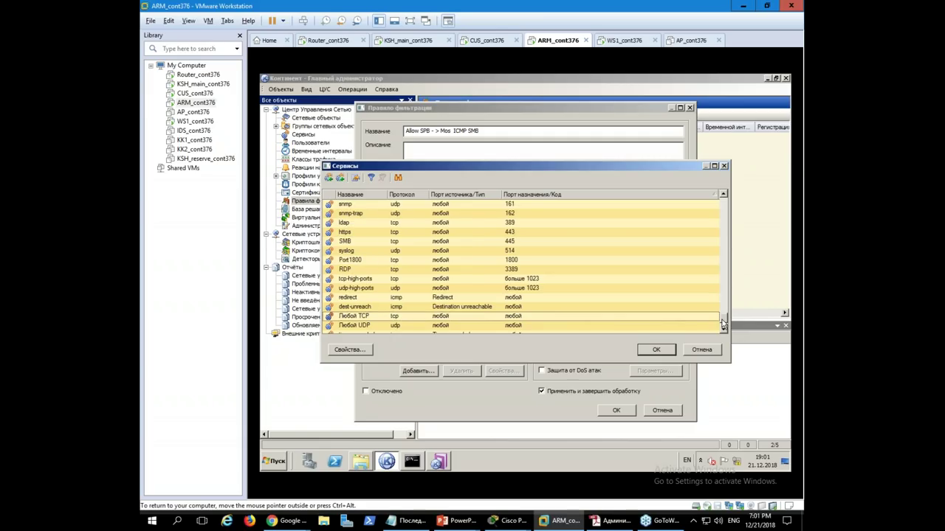
left_click(654, 351)
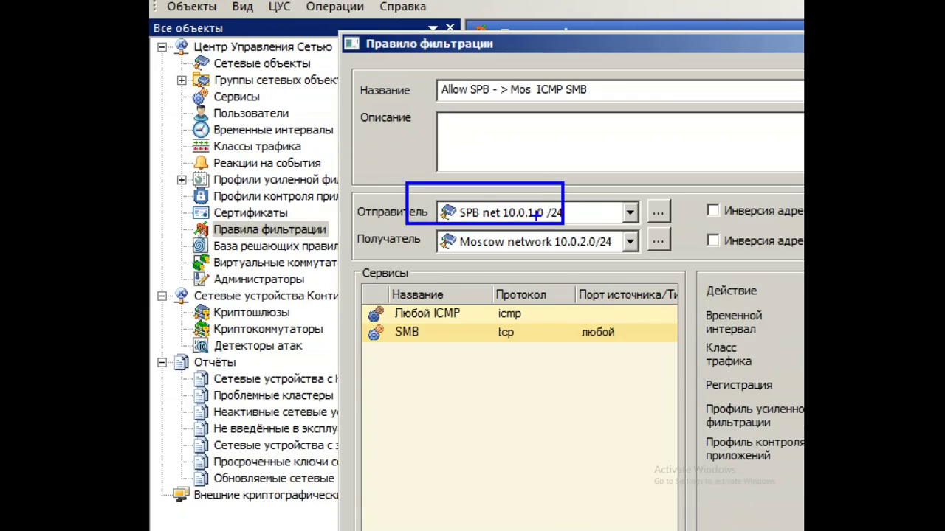
mouse_move(552, 235)
left_mouse_down()
mouse_move(545, 248)
mouse_move(553, 230)
left_mouse_up()
left_click_drag(432, 318, 464, 318)
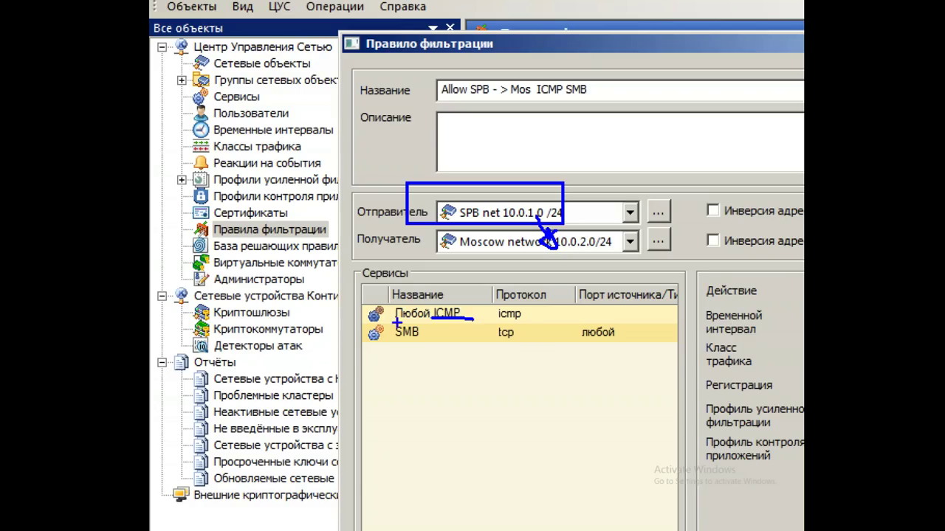
left_click_drag(358, 322, 544, 369)
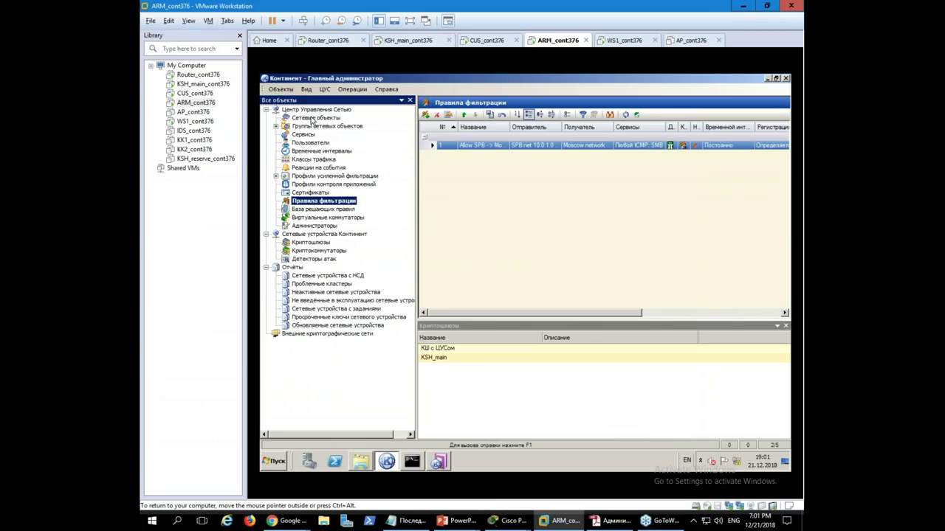
Step: Look through База решающих правил and the Сетевые объекты list with its related filtering rules
left_click(317, 214)
left_click(521, 288)
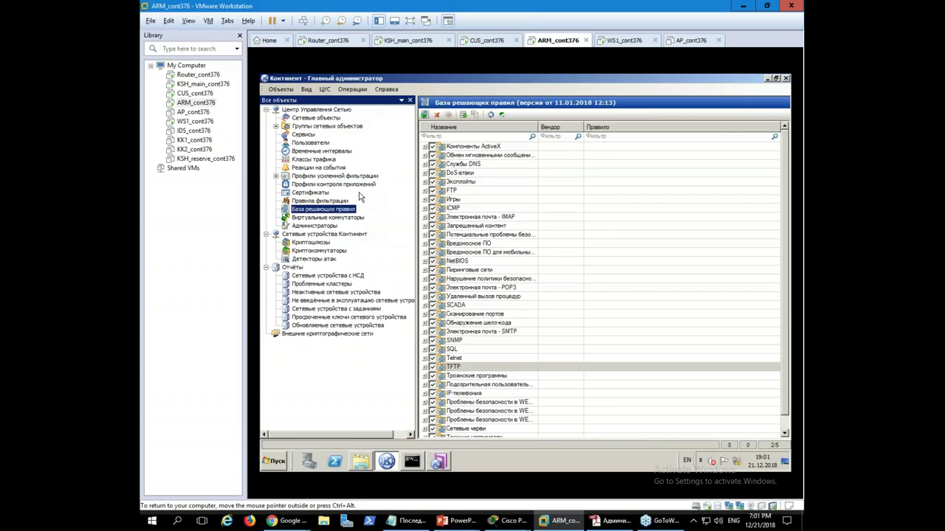
left_click(309, 119)
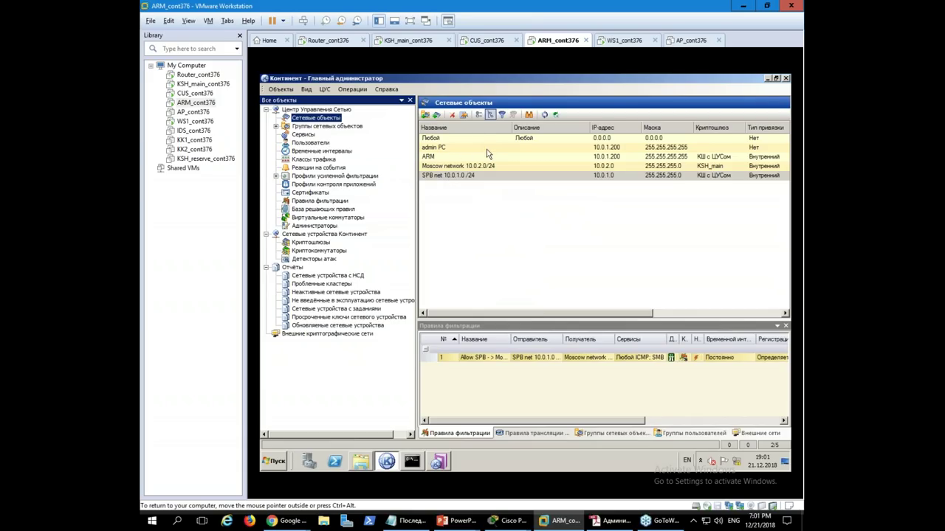
left_click(306, 210)
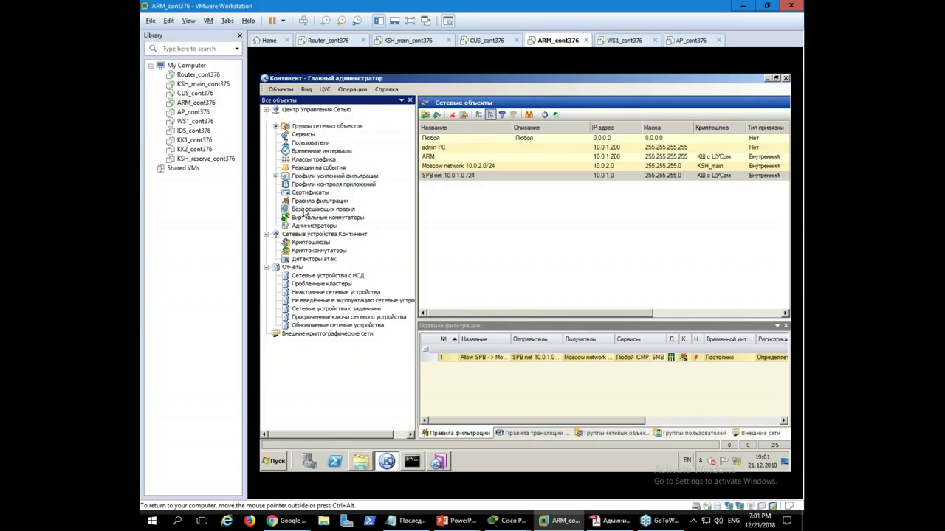
Step: Show the Криптошлюзы list, select the КШ с ЦУСом gateway and check the running ping to 10.0.2.200
left_click(304, 244)
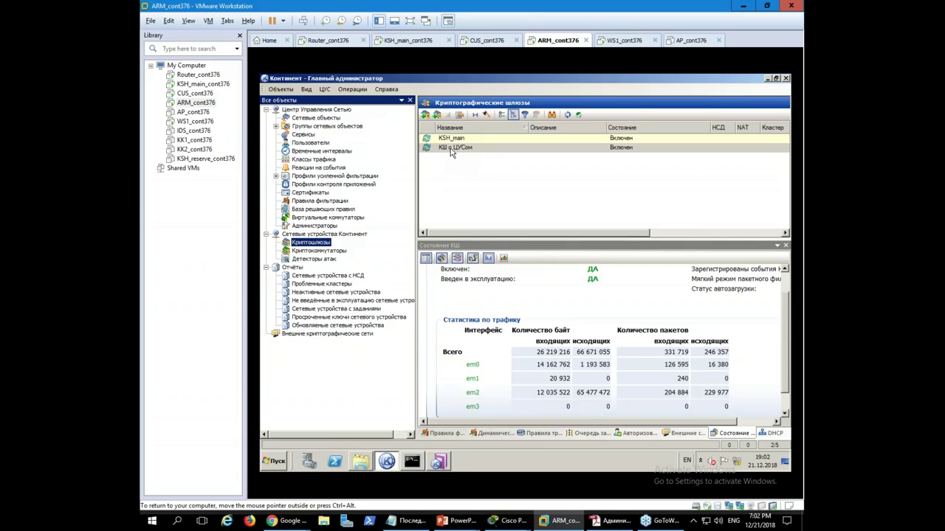
left_click(456, 151)
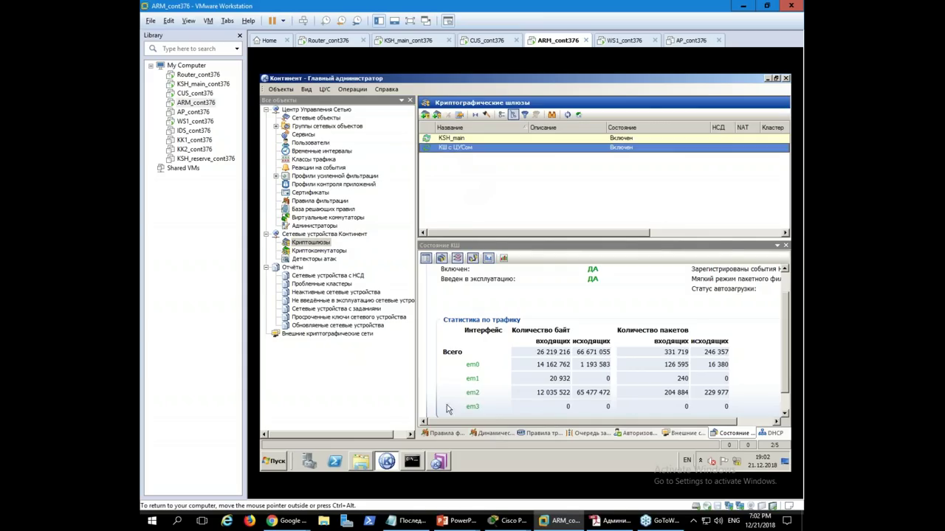
left_click(415, 465)
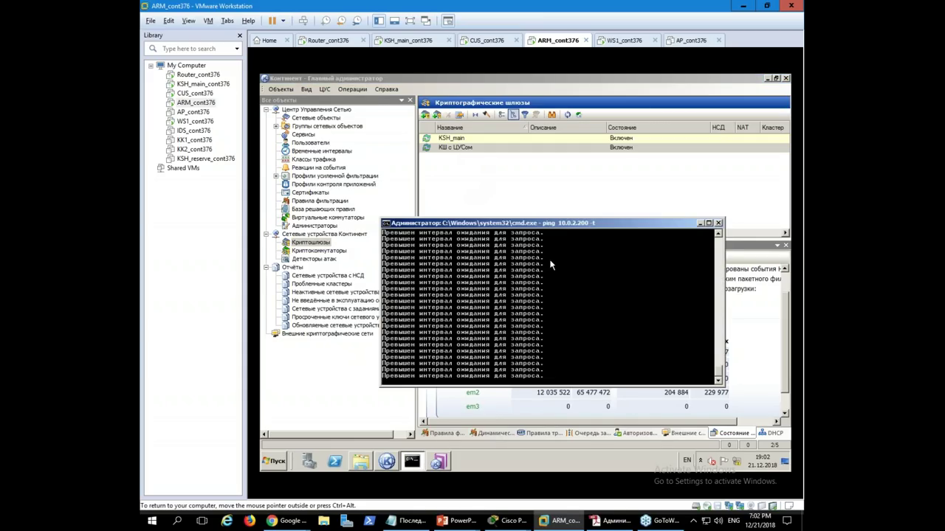
left_click(476, 190)
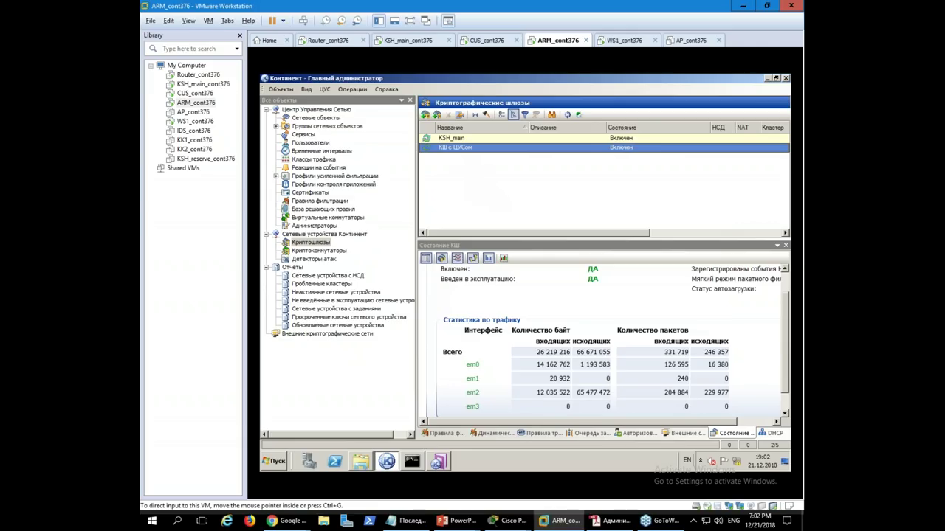
key("super")
key("Escape")
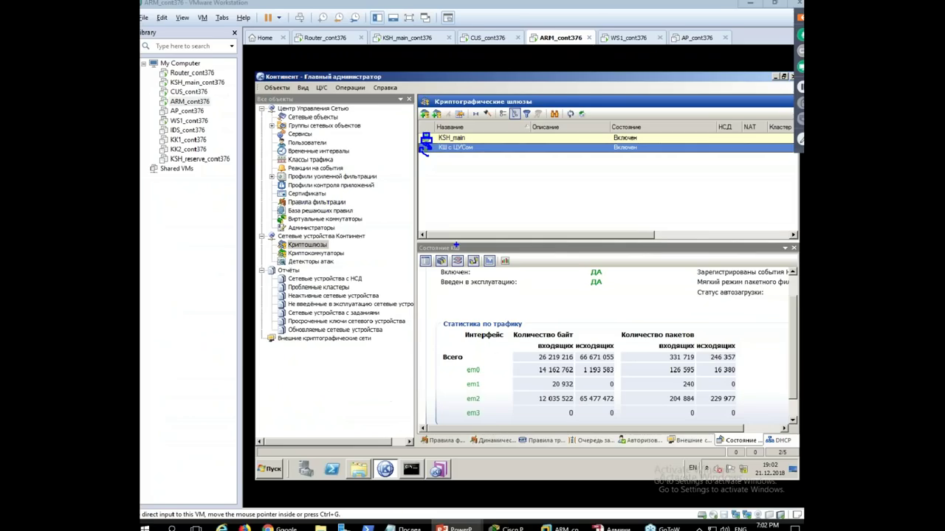
Step: Review the filtering rules, dynamic filtering rules and NAT rules applied to the crypto gateways
left_click(442, 439)
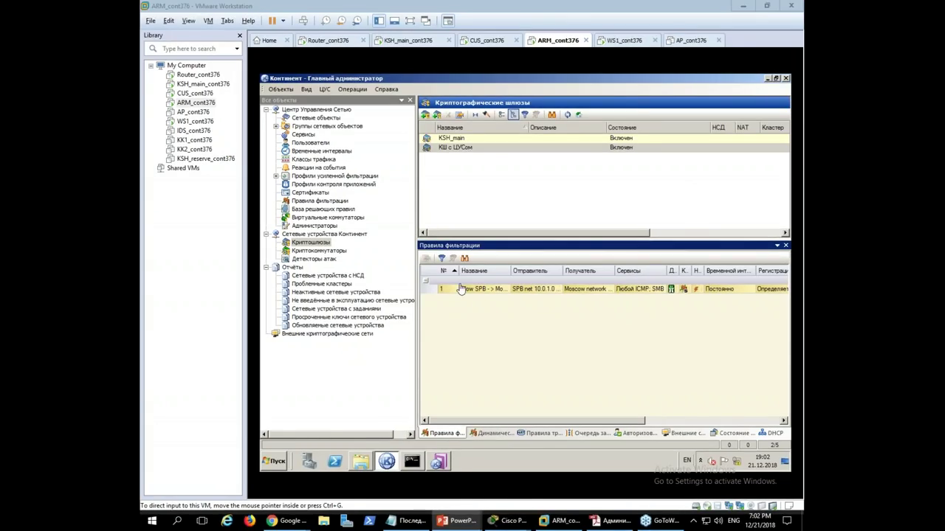
left_click(459, 139)
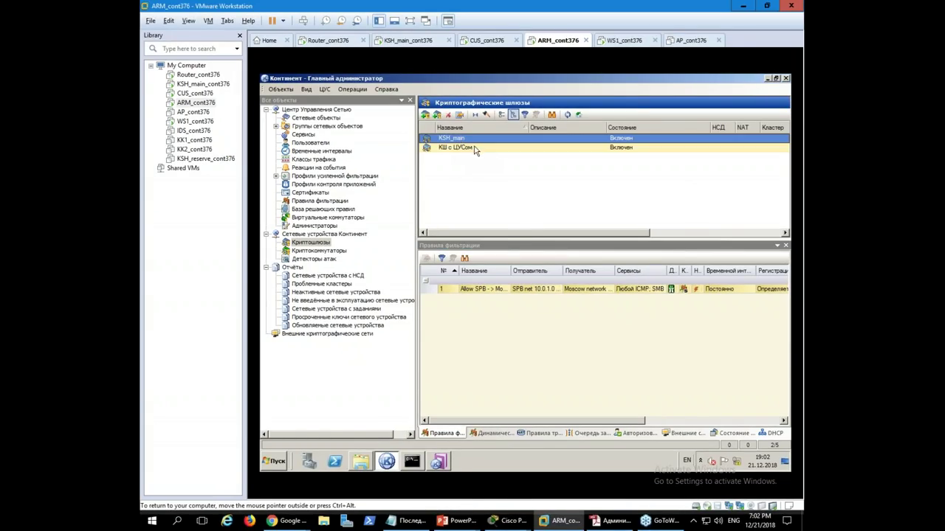
left_click(495, 433)
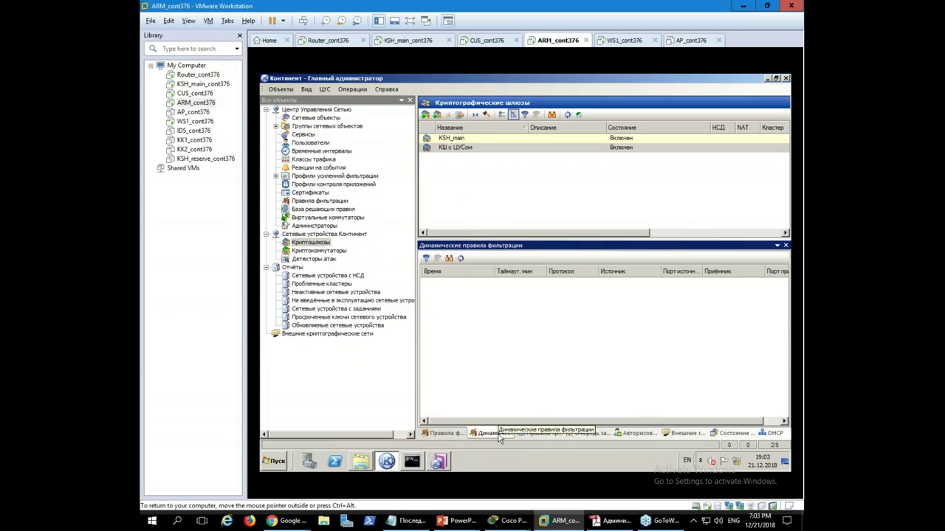
left_click(537, 436)
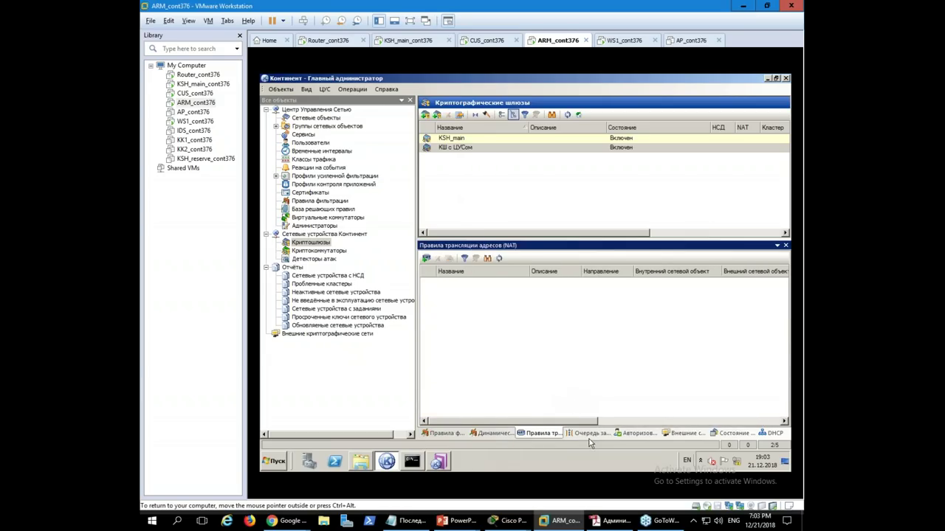
Step: Examine the traffic statistics in the state view of КШ с ЦУСом and check the ping to 10.0.2.200 again
left_click(725, 433)
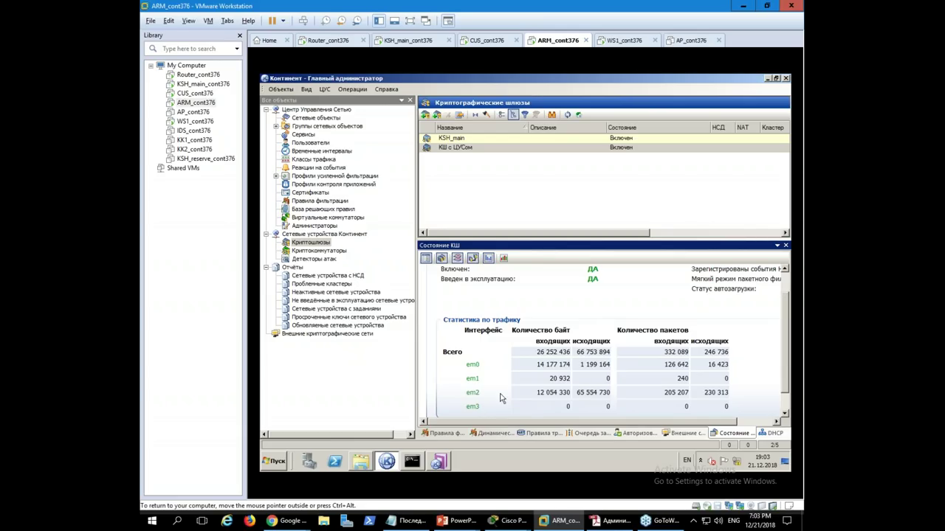
left_click(465, 147)
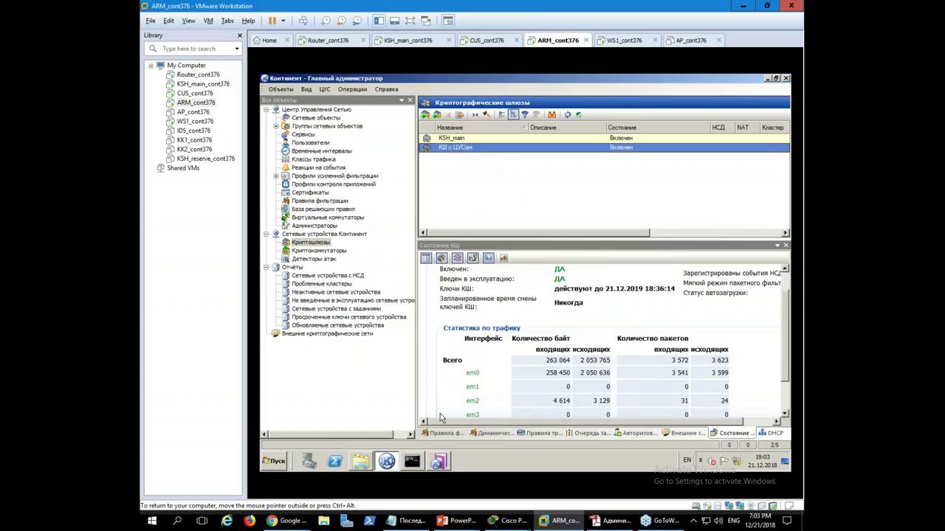
left_click(412, 462)
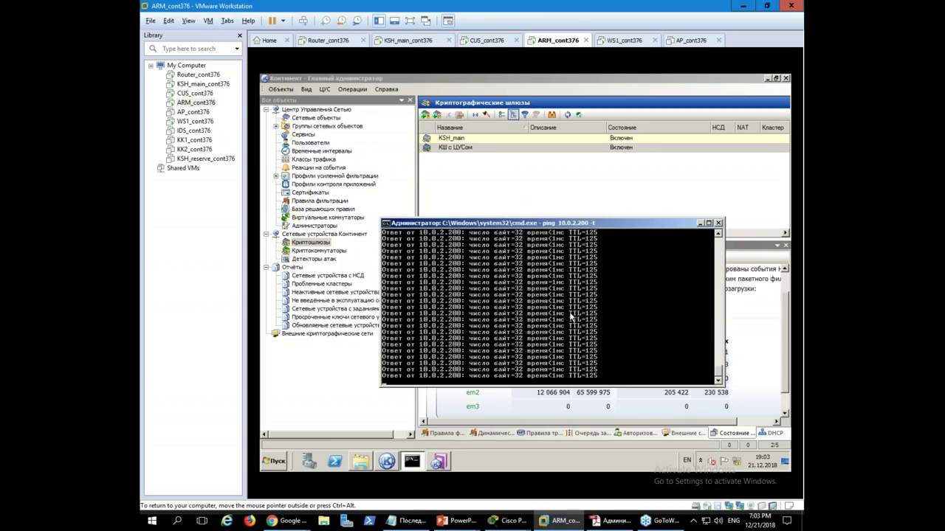
Step: Switch to the KSH_main_cont376 console and examine its list of user filtering rules from the first rule
left_click(561, 200)
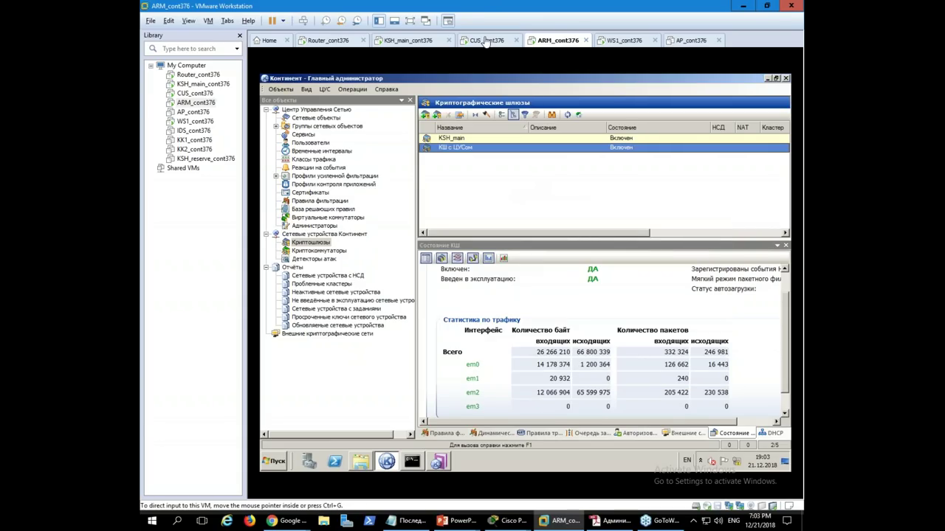
left_click(393, 42)
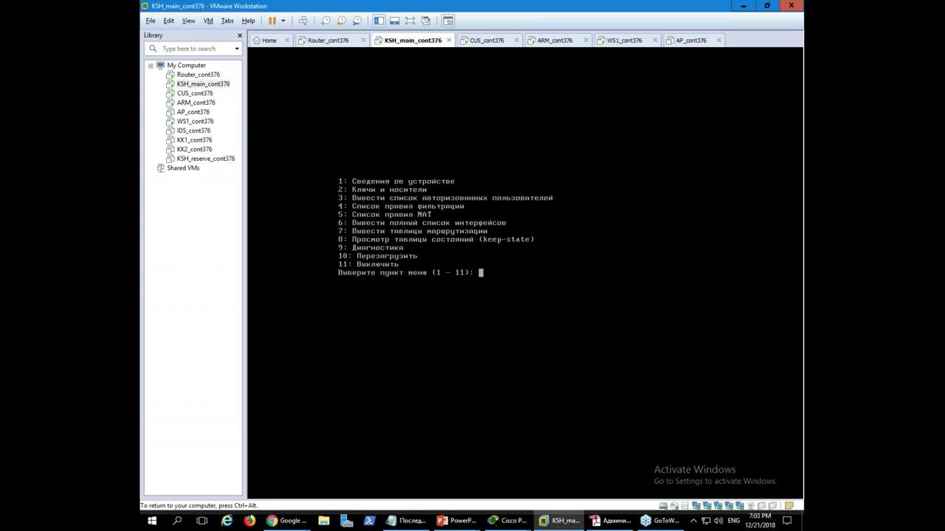
type("4")
key("Return")
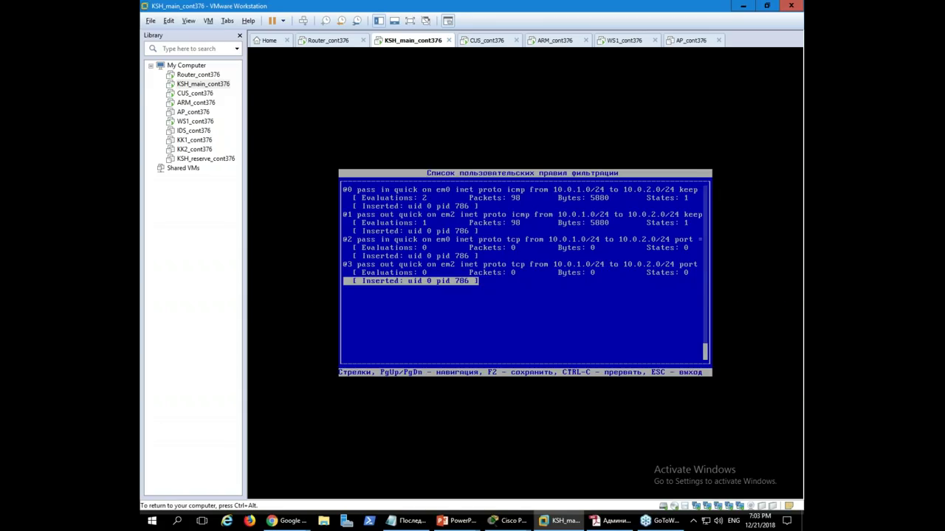
key("Up")
key("Up")
key("Up")
key("Up")
key("Up")
key("Up")
key("Up")
key("Up")
key("Up")
key("Up")
key("Up")
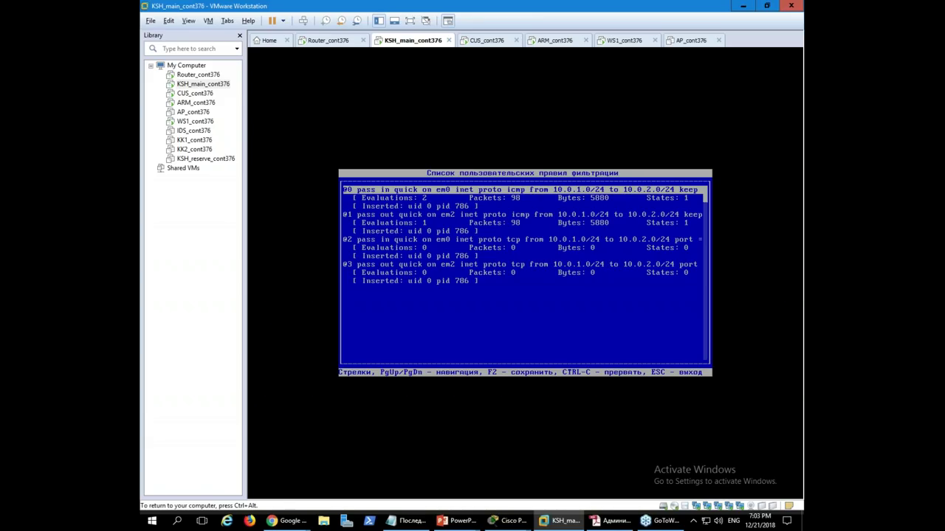
key("ctrl+alt")
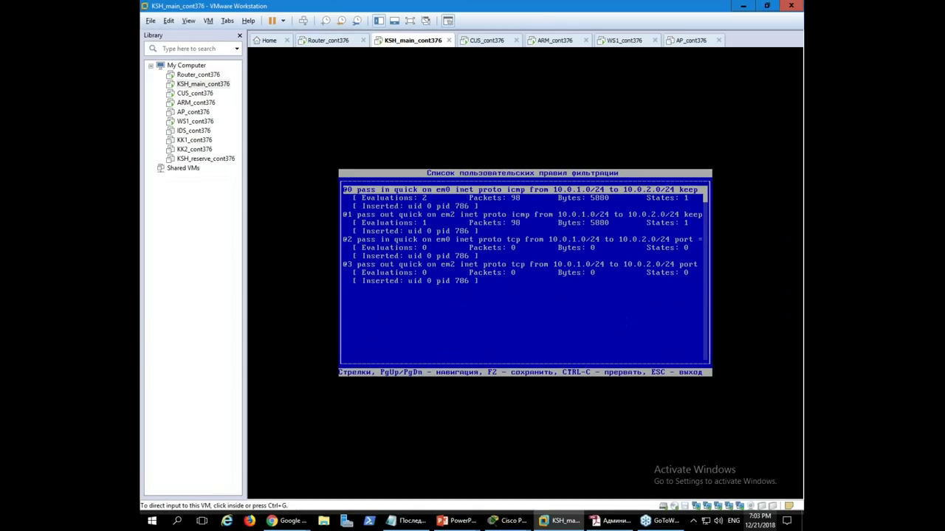
Step: Switch to the Spb–Moscow topology in Cisco Packet Tracer and mark the em0 interface of KSH-main
mouse_move(519, 521)
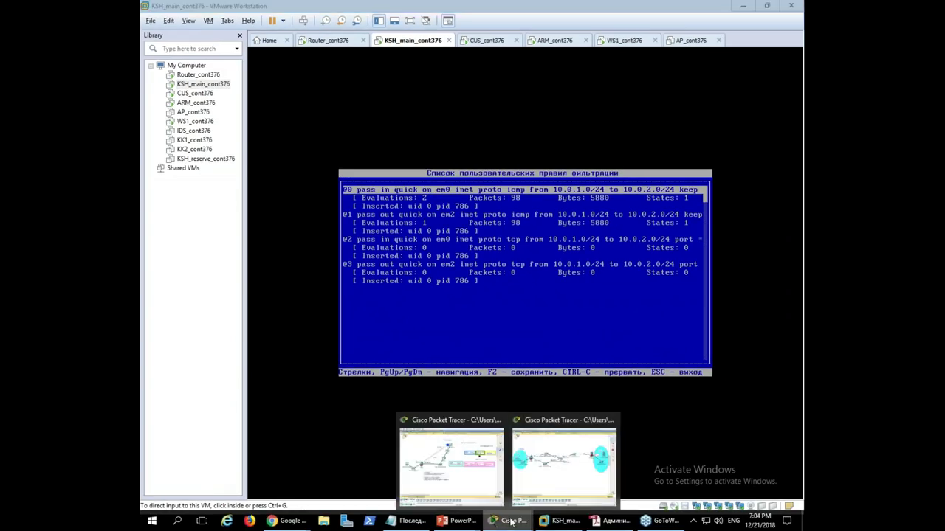
left_click(544, 489)
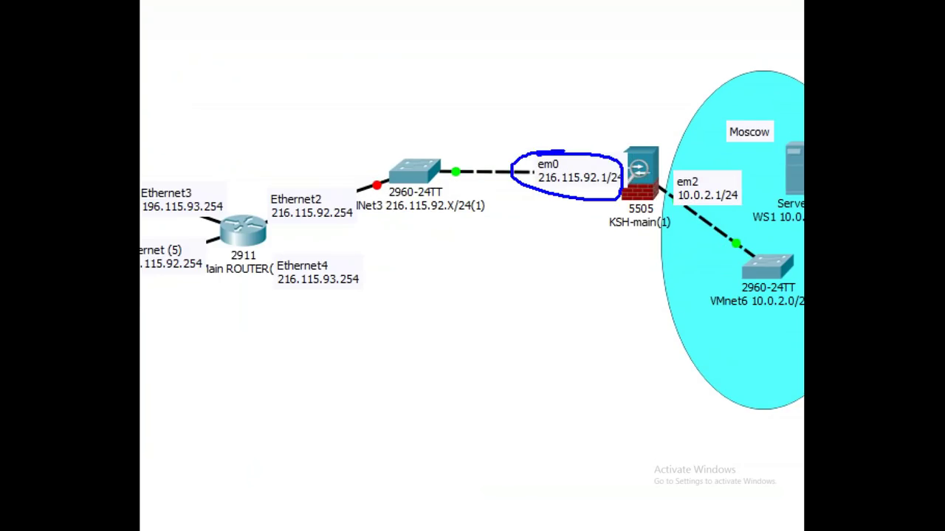
mouse_move(473, 112)
left_mouse_down()
mouse_move(504, 137)
mouse_move(583, 138)
mouse_move(562, 147)
left_mouse_up()
left_click_drag(635, 131, 634, 141)
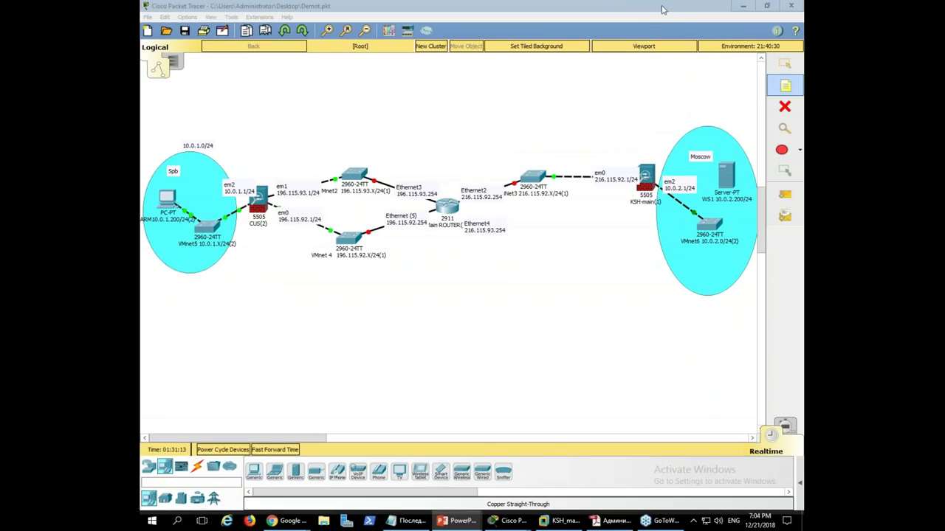
double_click(663, 7)
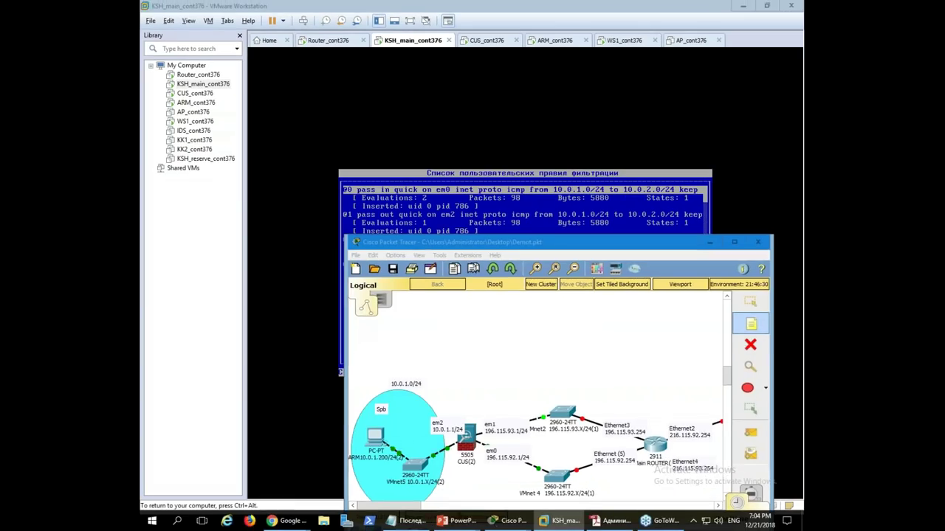
Step: Return to the KSH_main_cont376 console and reload the filtering rules list to check the updated packet counters
left_click(561, 521)
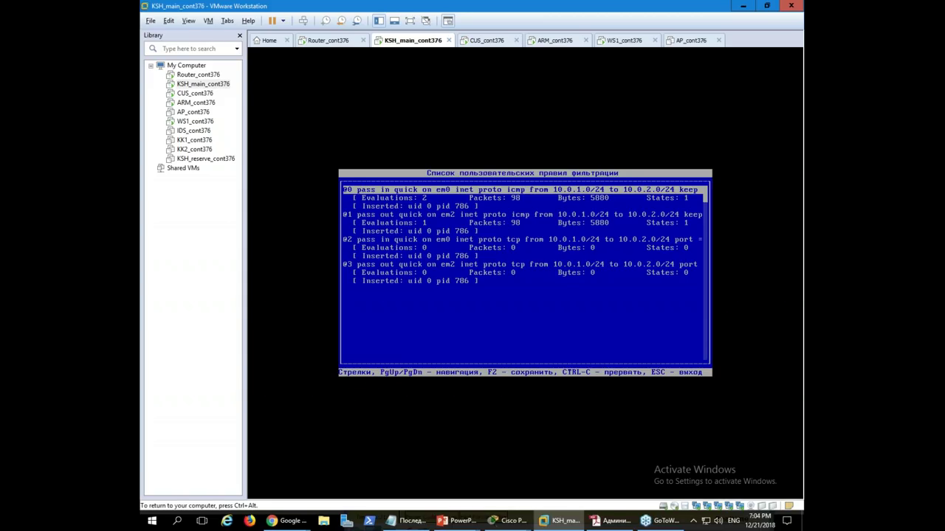
key("Escape")
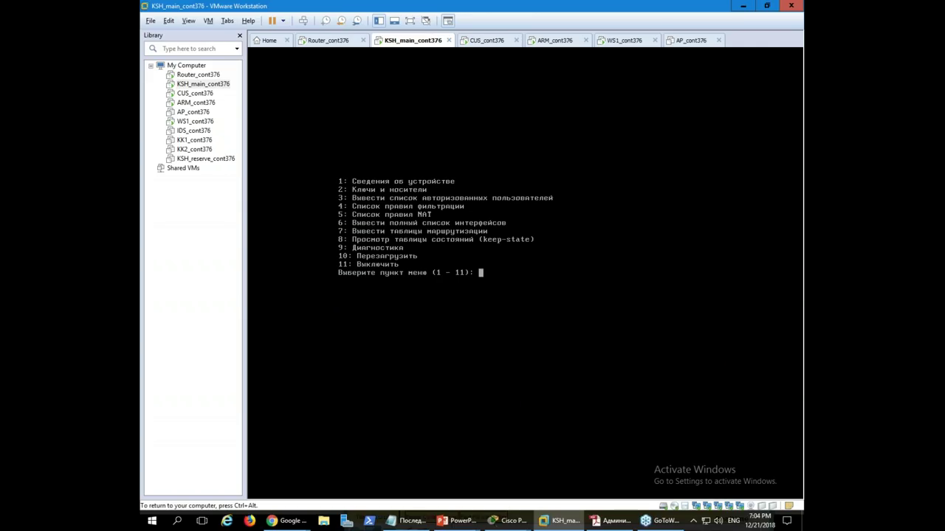
type("4")
key("Return")
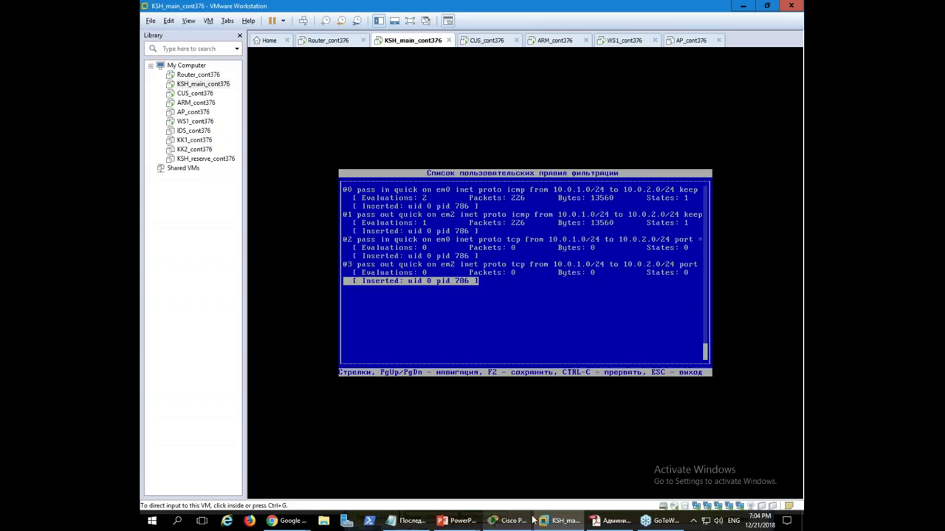
left_click(561, 521)
Step: In the Packet Tracer topology, mark the traffic path from em0 through KSH-main and em2 to the VMnet6 switch in Moscow
mouse_move(513, 521)
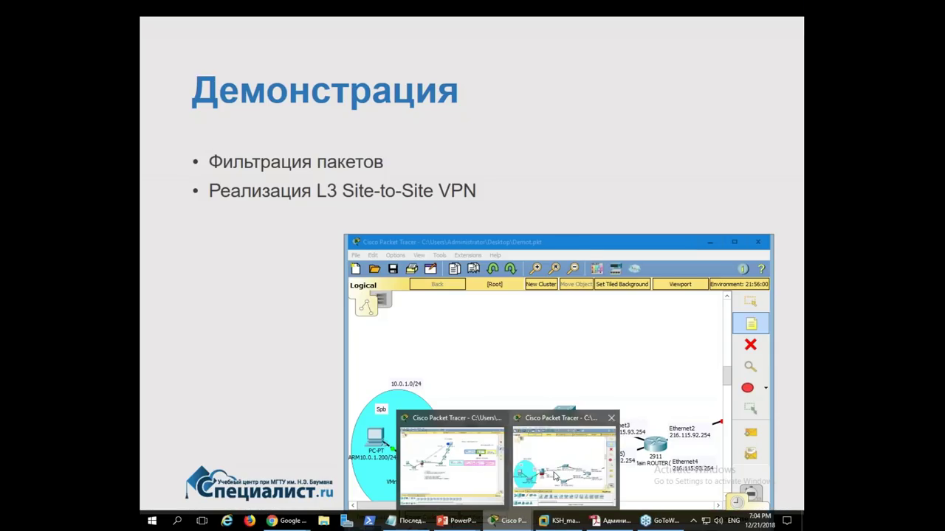
left_click(585, 247)
double_click(586, 247)
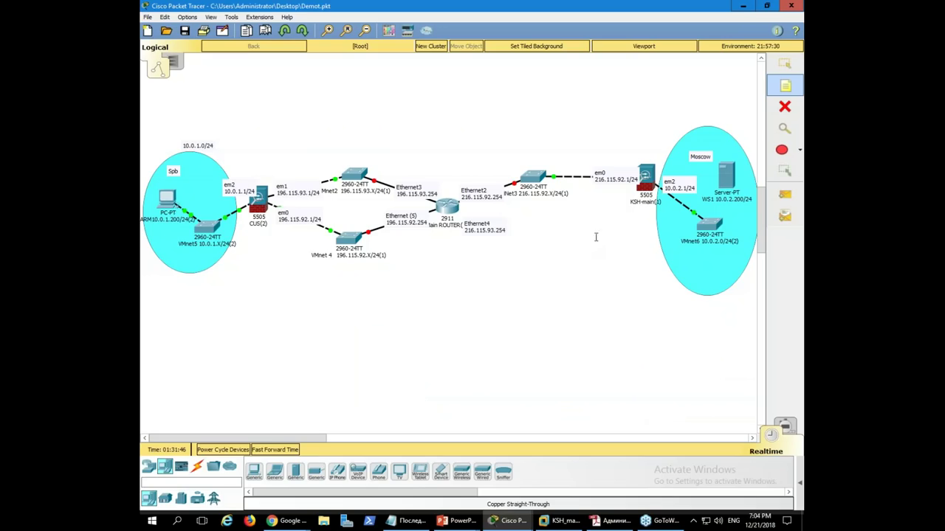
mouse_move(646, 155)
left_mouse_down()
mouse_move(637, 160)
mouse_move(650, 156)
left_mouse_up()
left_click_drag(497, 158, 567, 168)
mouse_move(624, 175)
left_mouse_down()
mouse_move(644, 207)
mouse_move(651, 195)
left_mouse_up()
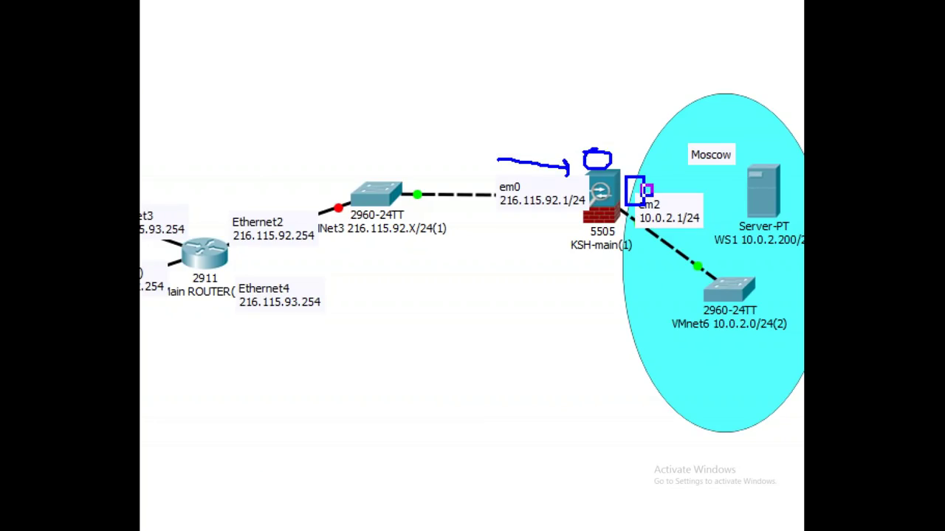
mouse_move(614, 126)
left_mouse_down()
mouse_move(707, 202)
mouse_move(690, 200)
left_mouse_up()
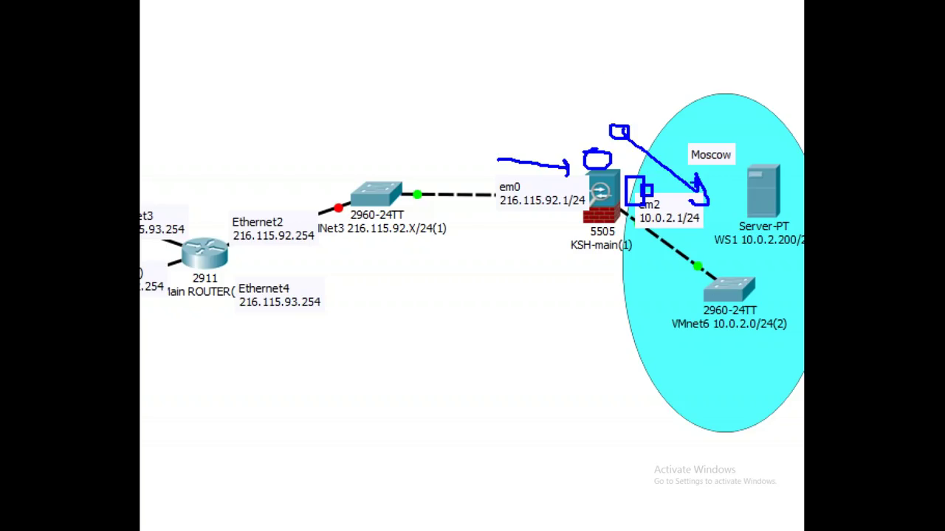
left_click_drag(635, 65, 636, 64)
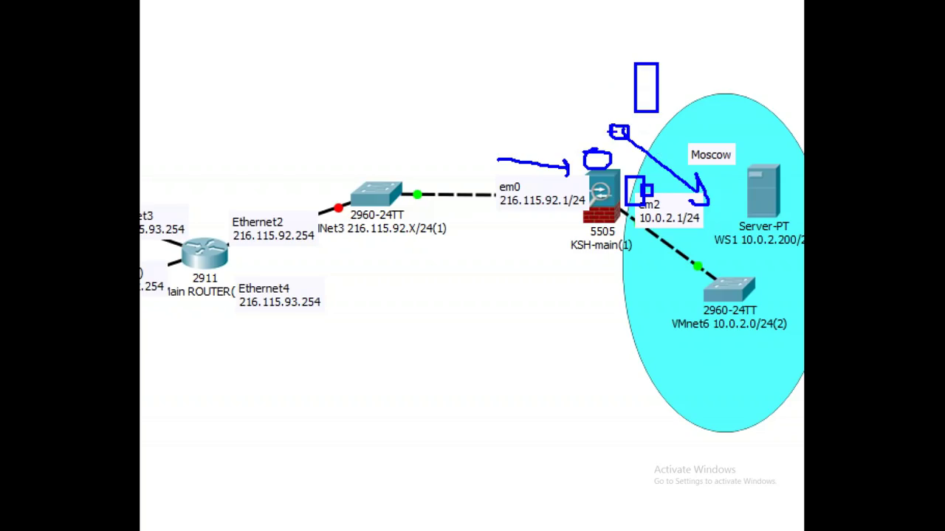
mouse_move(607, 186)
left_mouse_down()
mouse_move(697, 235)
mouse_move(668, 231)
left_mouse_up()
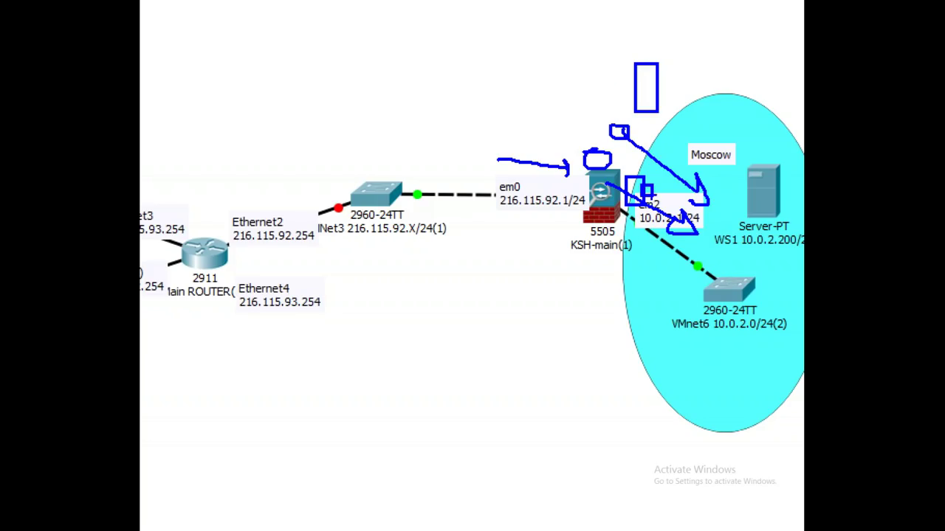
mouse_move(719, 255)
left_mouse_down()
mouse_move(776, 260)
mouse_move(702, 248)
left_mouse_up()
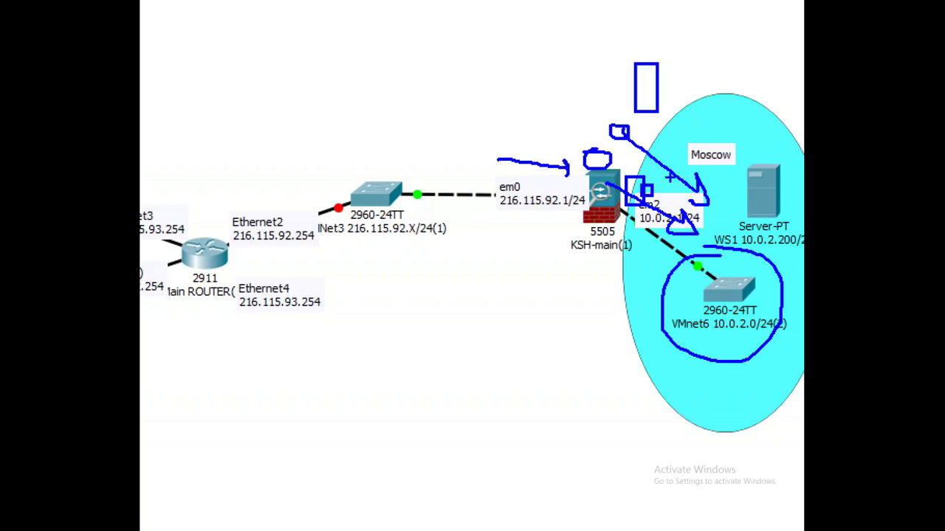
mouse_move(633, 159)
left_mouse_down()
mouse_move(626, 230)
mouse_move(624, 169)
left_mouse_up()
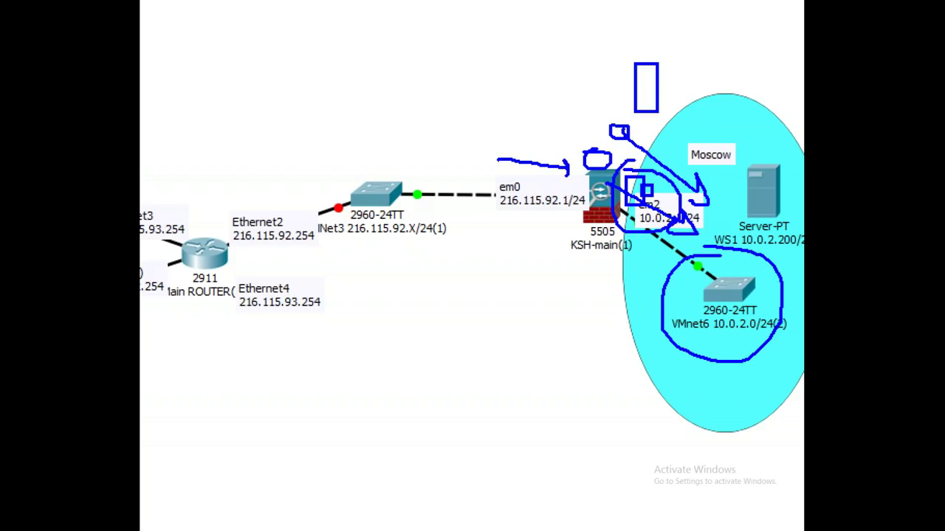
Step: Back in the KSH_main_cont376 filtering rules, mark em0, em2 and the TCP rules, then clear the annotations
left_click(561, 521)
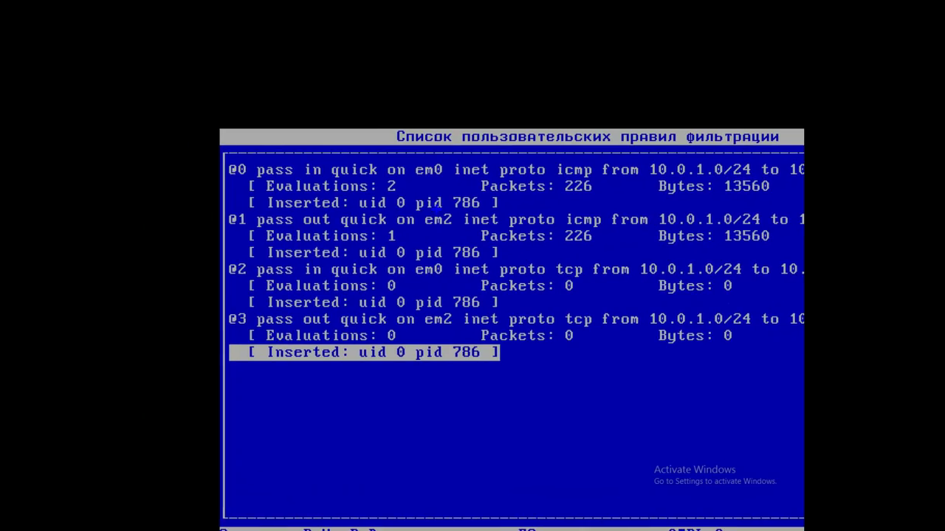
left_click_drag(437, 210, 461, 220)
mouse_move(212, 249)
left_mouse_down()
mouse_move(654, 423)
mouse_move(715, 235)
mouse_move(207, 261)
left_mouse_up()
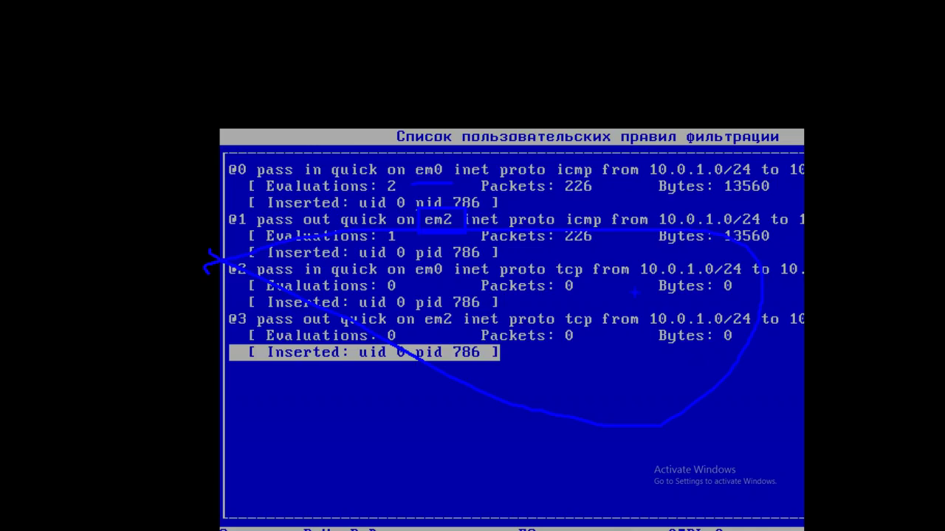
left_click_drag(537, 279, 596, 278)
key("Escape")
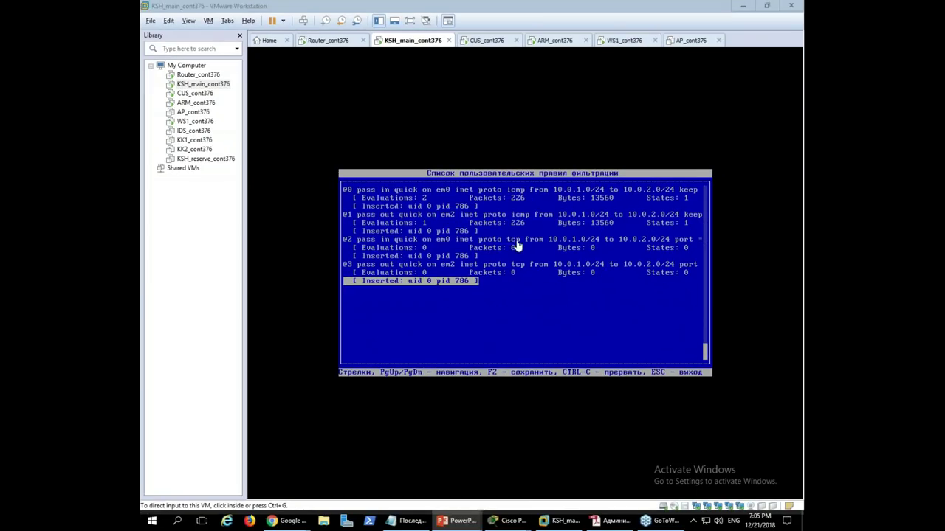
Step: Examine the hidden end of the filtering rule lines for the port in the TCP rules
key("Right")
key("Right")
key("Right")
key("Right")
key("Right")
key("Right")
key("Right")
key("Right")
key("Right")
key("Right")
key("Right")
key("Right")
key("Right")
key("Right")
key("Right")
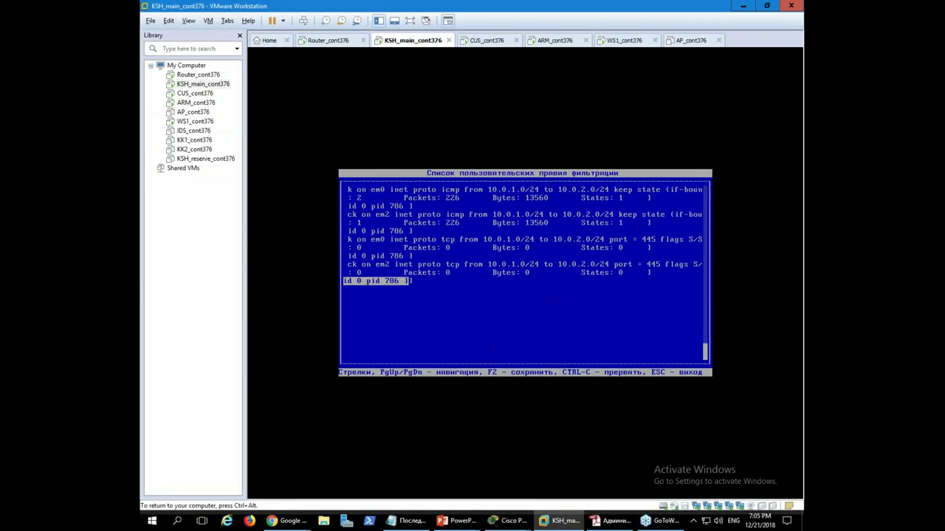
Step: Reload the filtering rules list on KSH_main and recheck the packet counters and the ends of the rule lines
key("Escape")
type("4\\")
key("Return")
type("4")
key("Return")
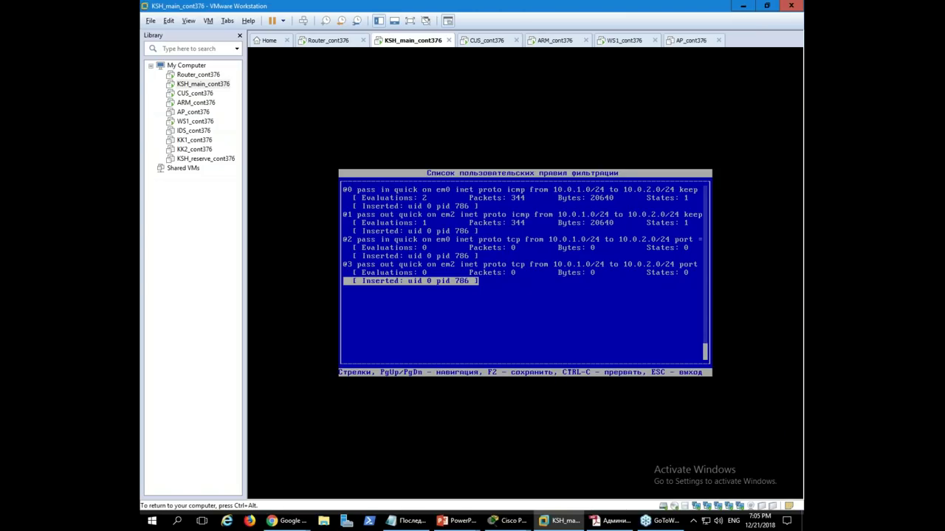
key("Right")
key("Right")
key("Right")
key("Right")
key("Right")
key("Right")
key("Right")
key("Right")
key("Right")
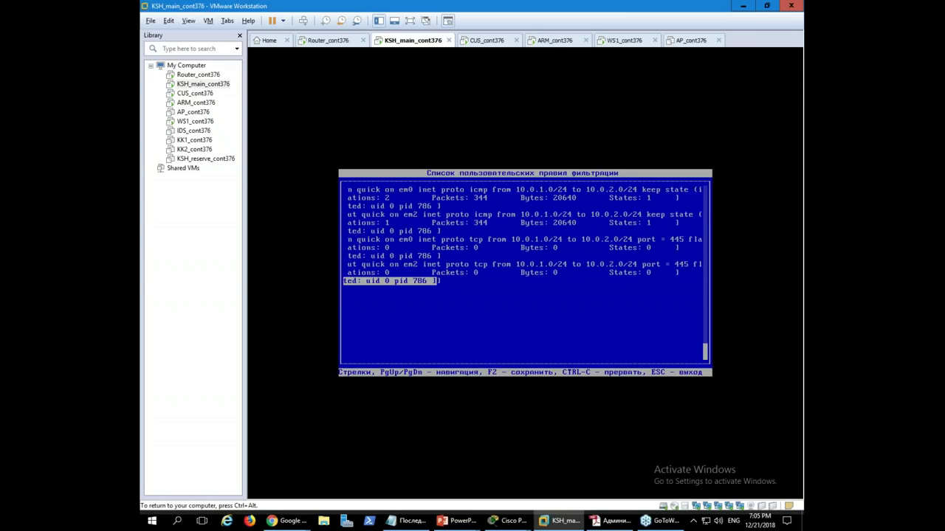
key("ctrl+alt")
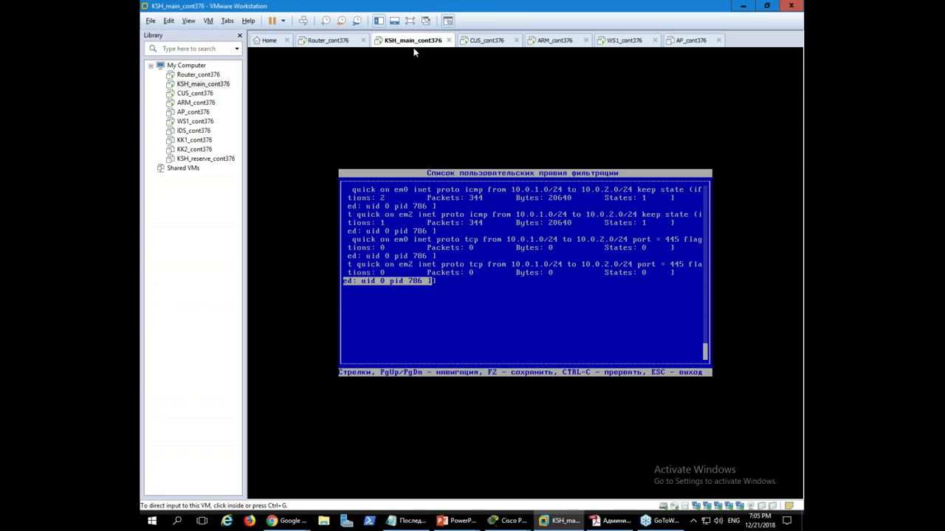
Step: Switch to the ARM_cont376 machine and close the File Explorer window showing the дистрибутивы share on 10.0.1.200
left_click(555, 40)
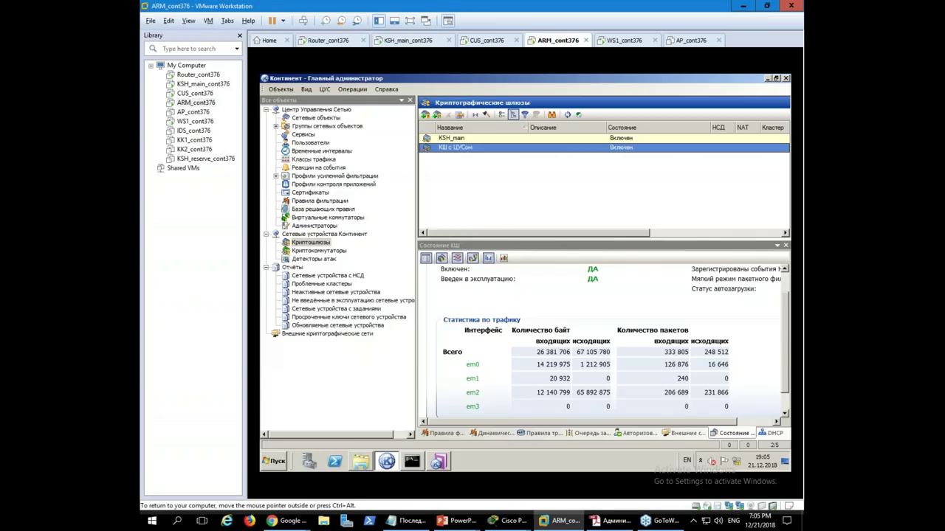
left_click(362, 464)
key("alt+shift")
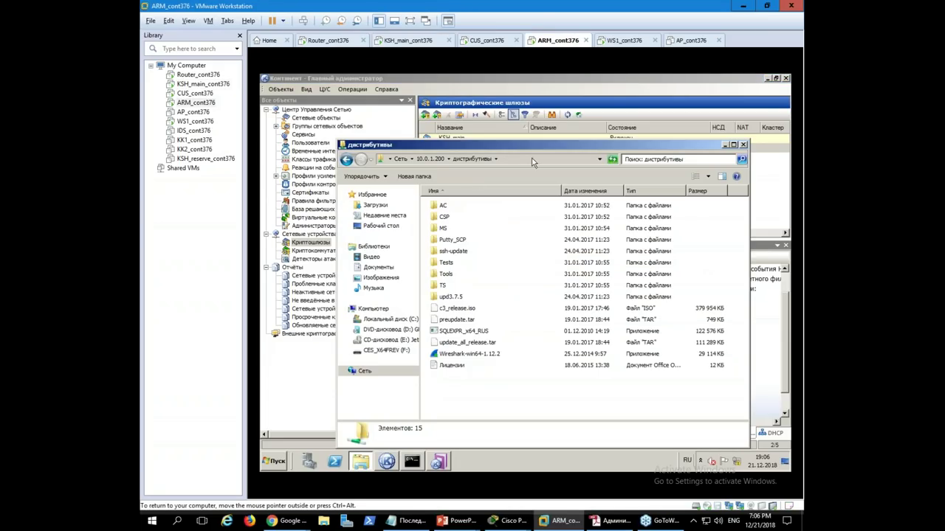
left_click(533, 162)
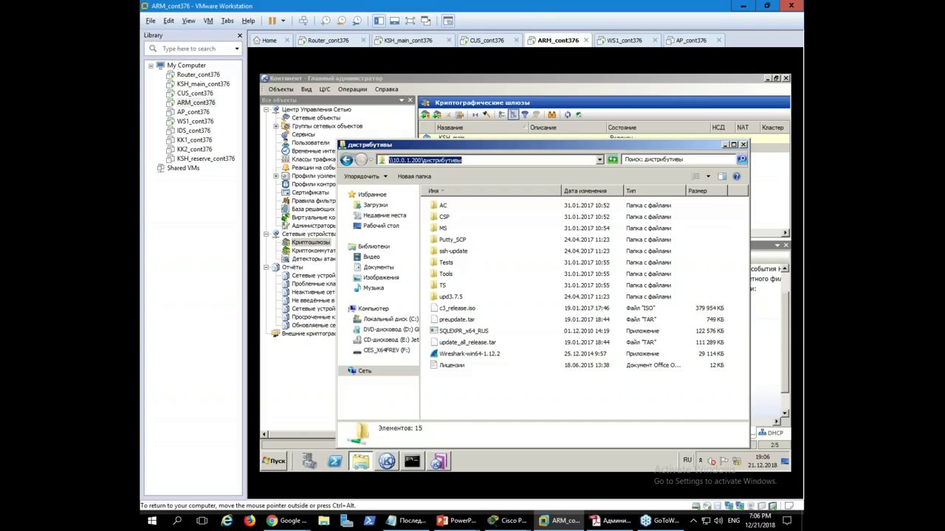
left_click(743, 145)
Step: Try to open the network path \\10.0.2.200 in a new File Explorer window
left_click(360, 462)
left_click(458, 160)
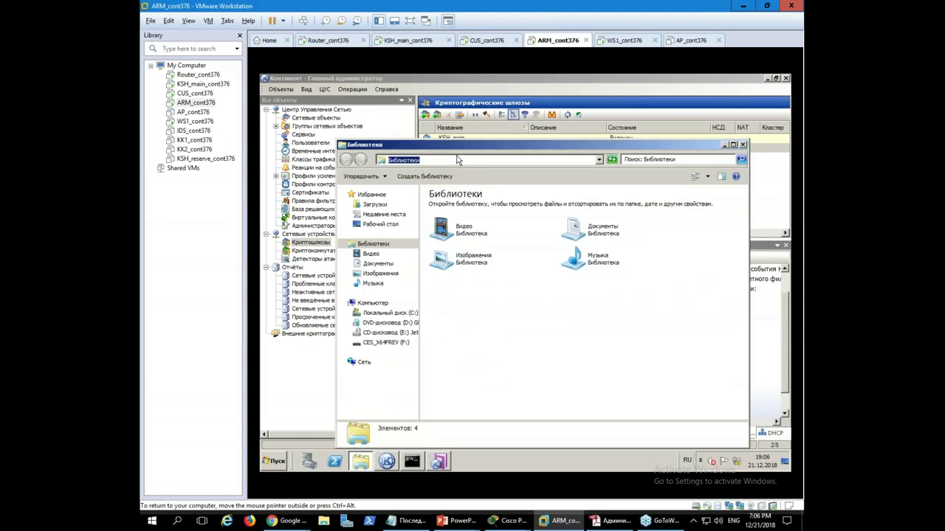
type("\\\\10.0.")
key("Down")
key("Down")
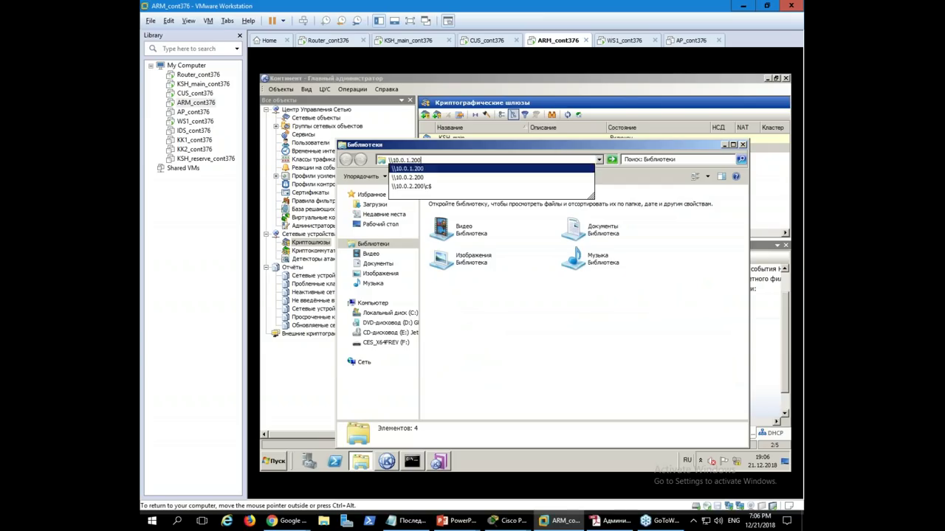
key("Return")
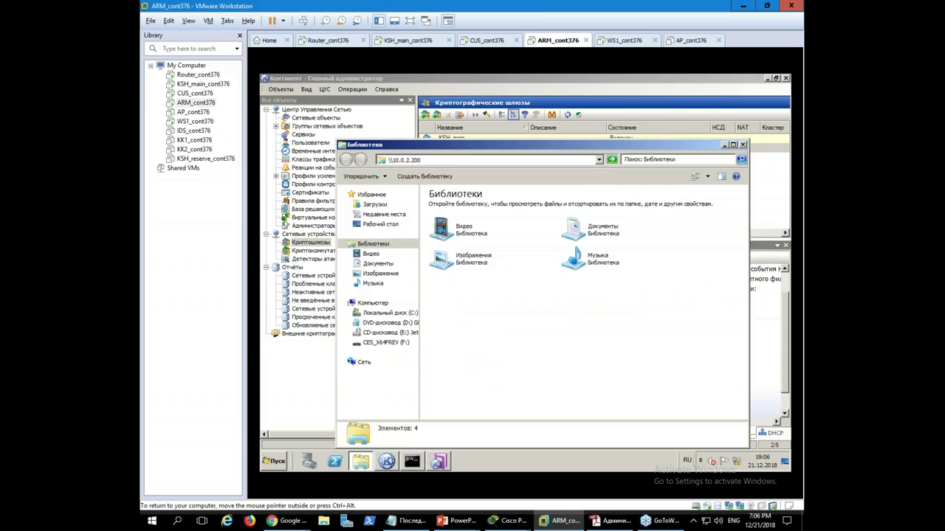
key("Return")
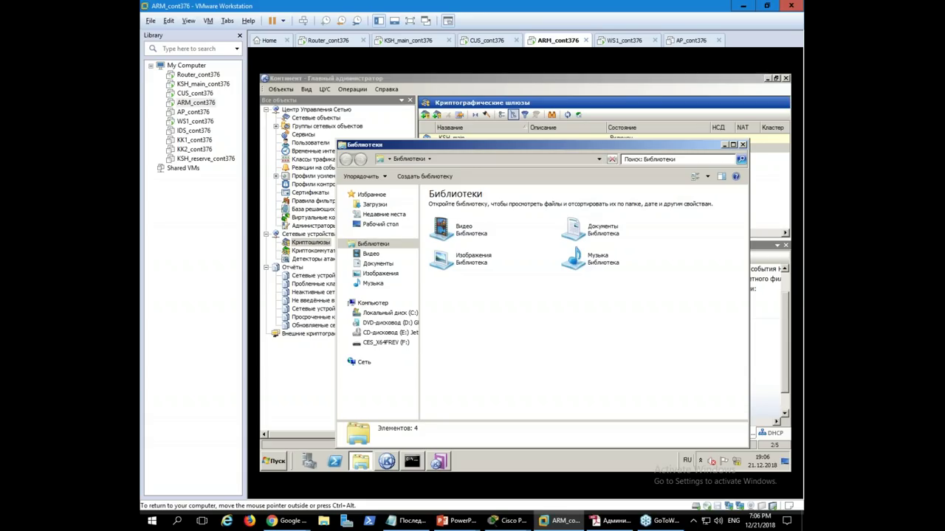
Step: Open the network path \\10.0.1.200 from the Run dialog on the ARM_cont376 machine
left_click(441, 160)
key("super+r")
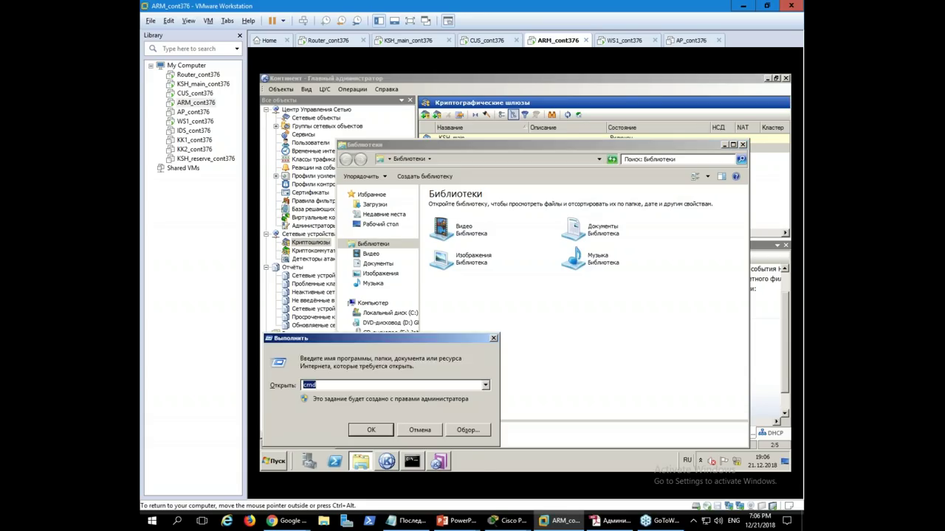
type("\\\\1")
key("Down")
key("Return")
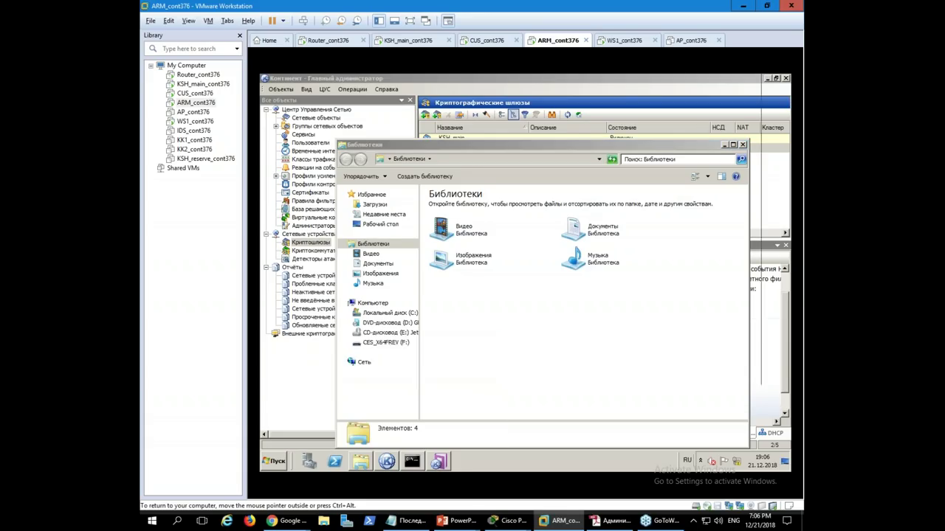
key("Down")
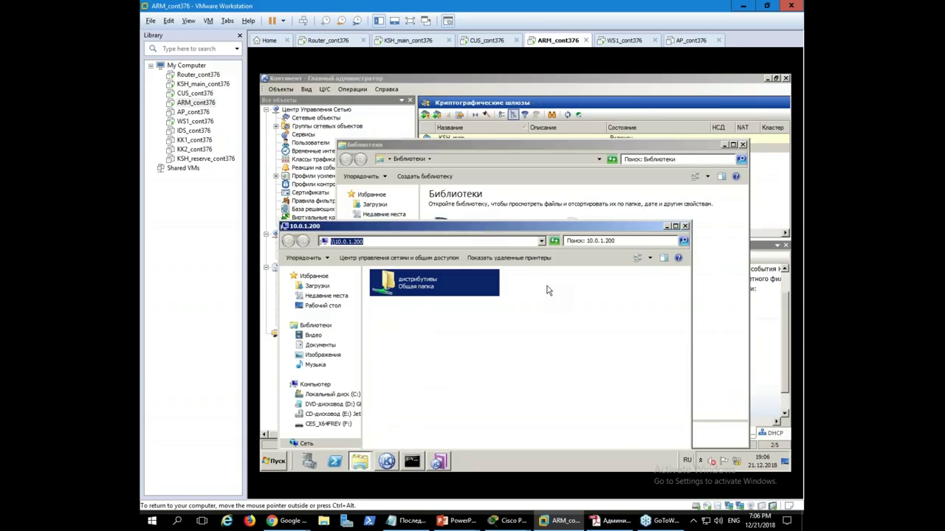
left_click(411, 461)
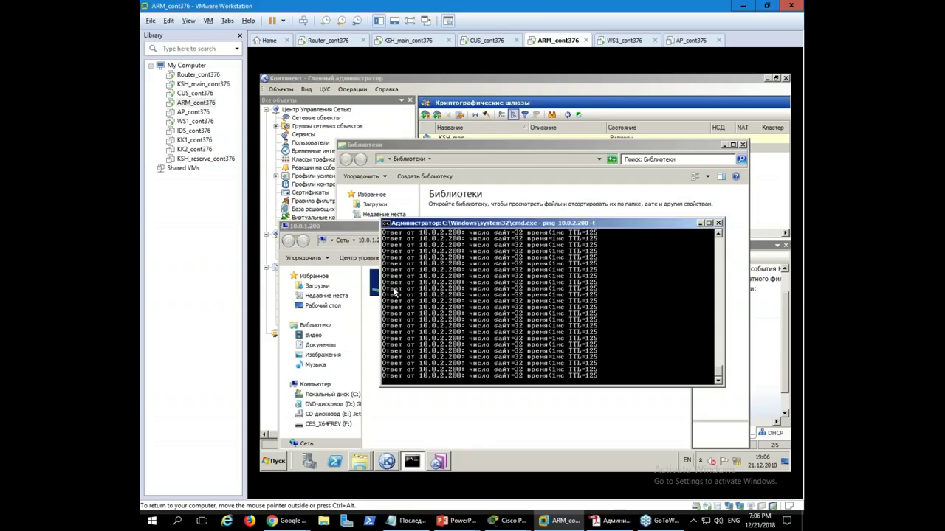
left_click(362, 245)
left_click(355, 242)
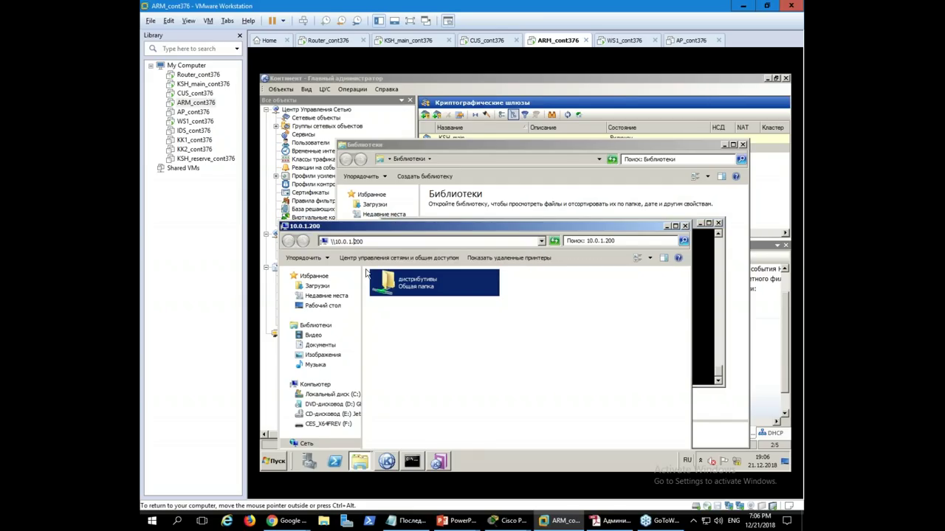
key("BackSpace")
type("ц")
key("ctrl+a")
key("Return")
key("Return")
left_click(650, 359)
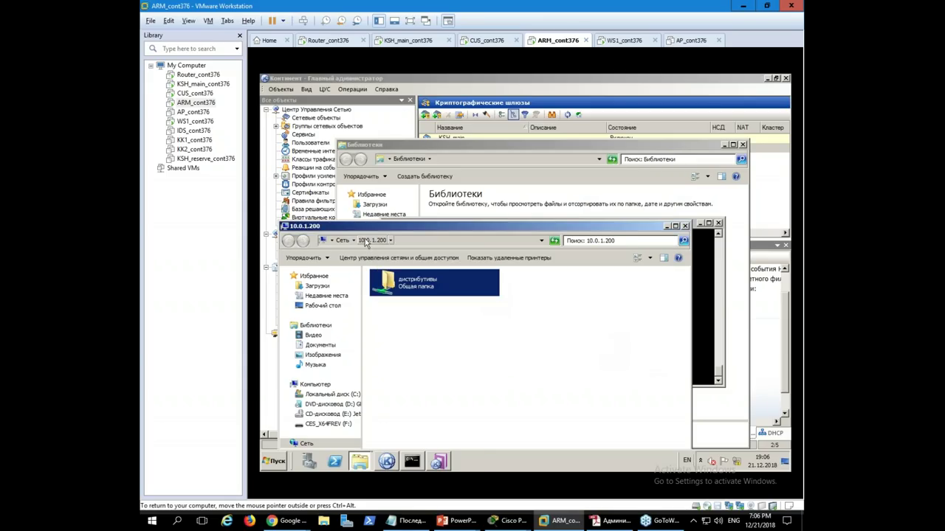
Step: Change the File Explorer address to the network path \\10.0.2.200 and open it
left_click(381, 240)
left_click(348, 241)
key("BackSpace")
type("2.200")
key("Return")
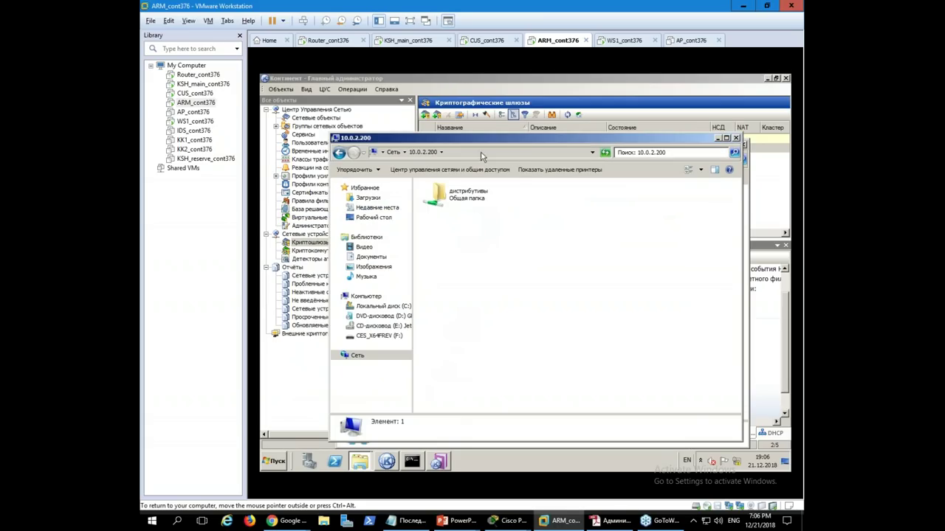
Step: Check the running ping to 10.0.2.200 and open the дистрибутивы share on that host
key("alt+Tab")
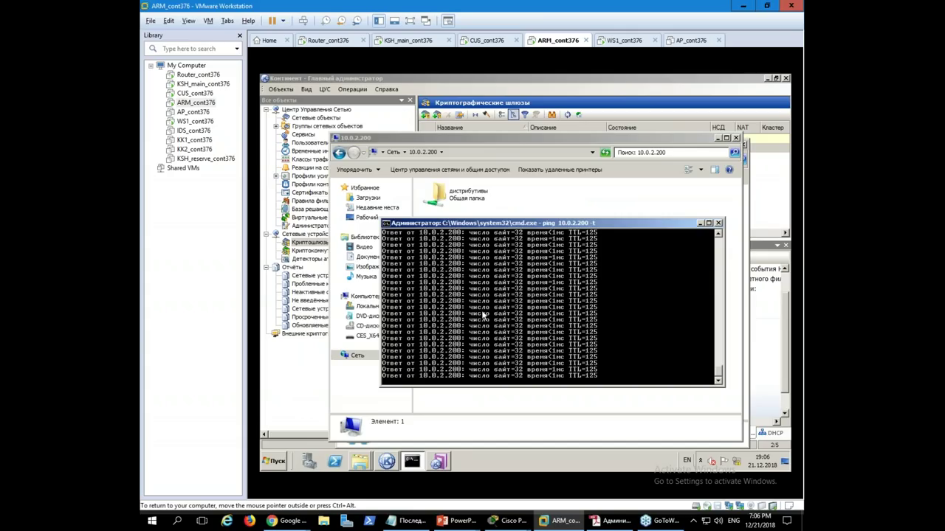
left_click(463, 144)
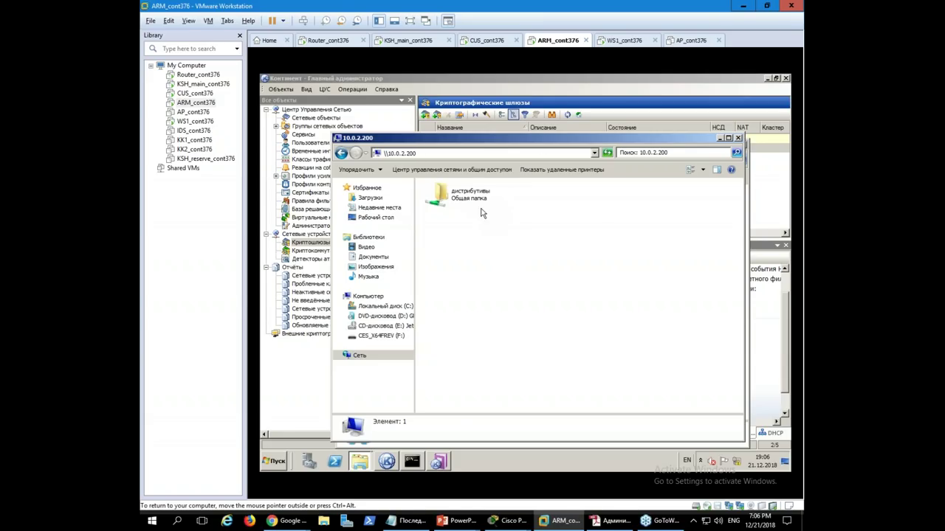
double_click(437, 200)
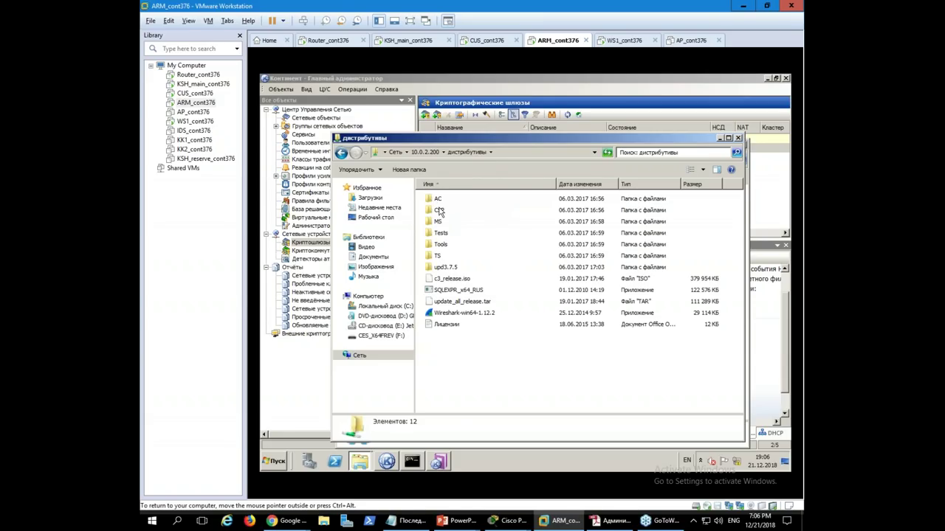
left_click(526, 153)
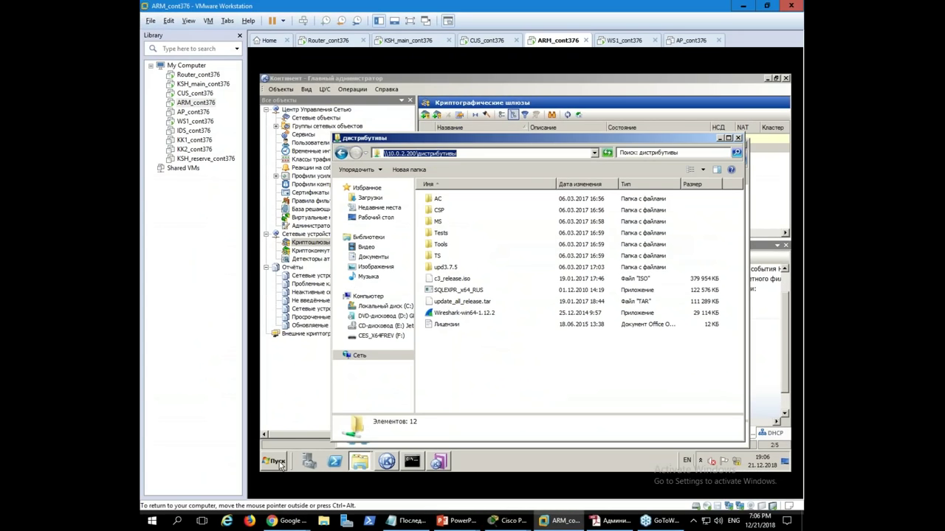
Step: Launch the Remote Desktop Connection client by running mstsc
left_click(276, 461)
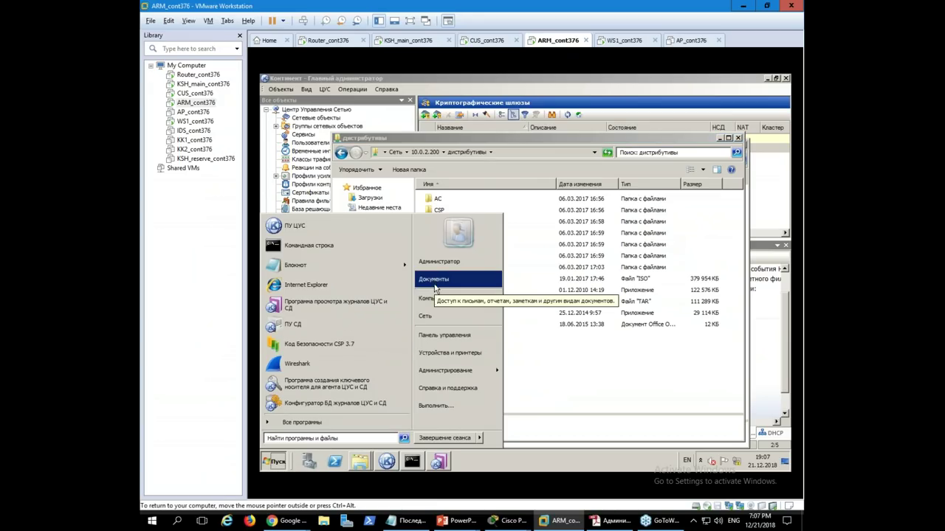
key("super+r")
type("\\\\1")
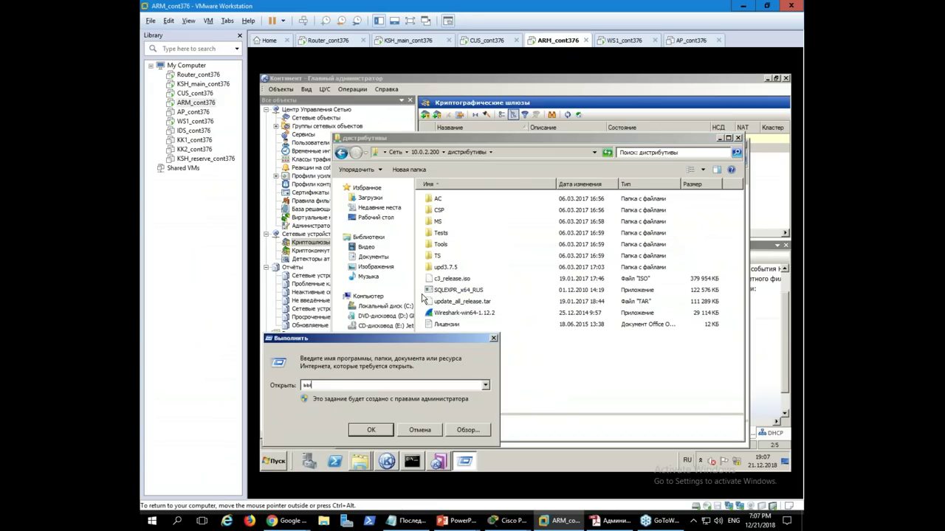
type("ыыеы")
key("BackSpace")
key("BackSpace")
key("BackSpace")
key("BackSpace")
key("alt+shift")
type("mstsc")
key("Return")
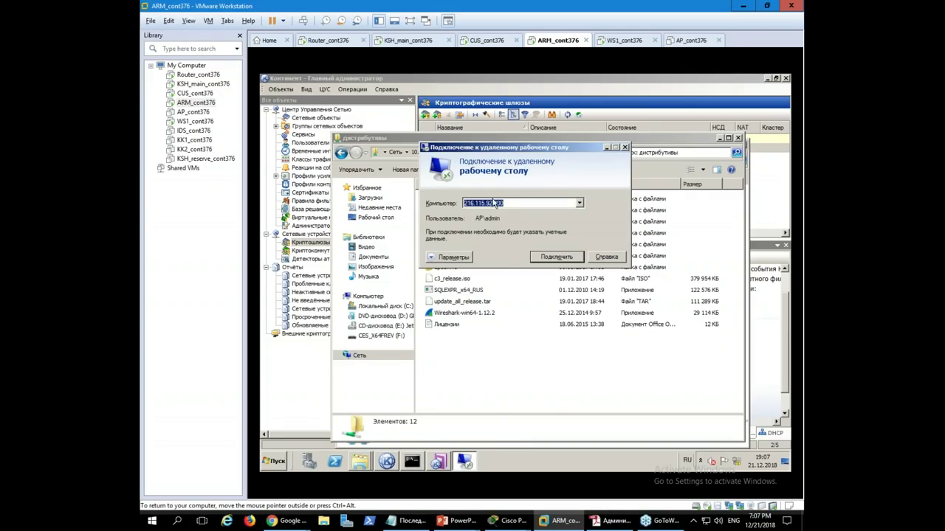
Step: Try to connect to the remote desktop of 10.0.2.200
type("10.0.")
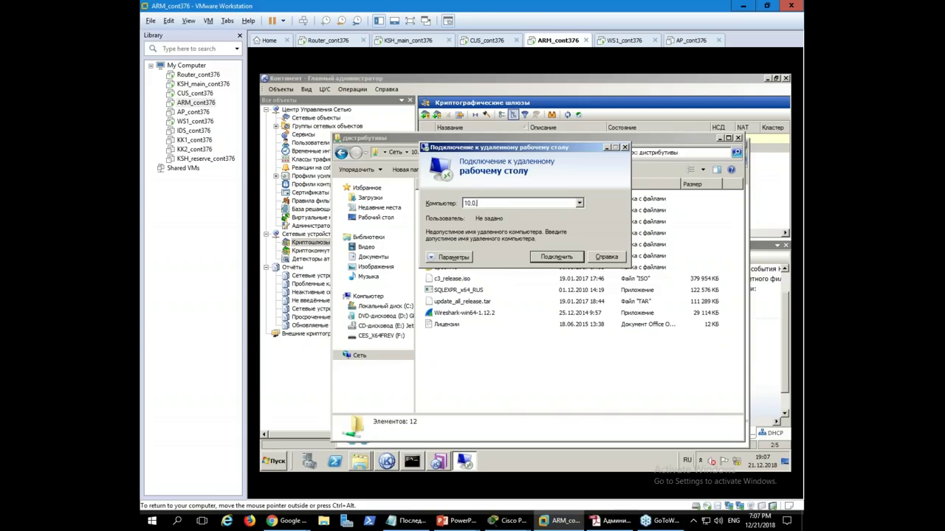
key("BackSpace")
key("BackSpace")
key("BackSpace")
key("BackSpace")
type("0.0.2.200")
key("Return")
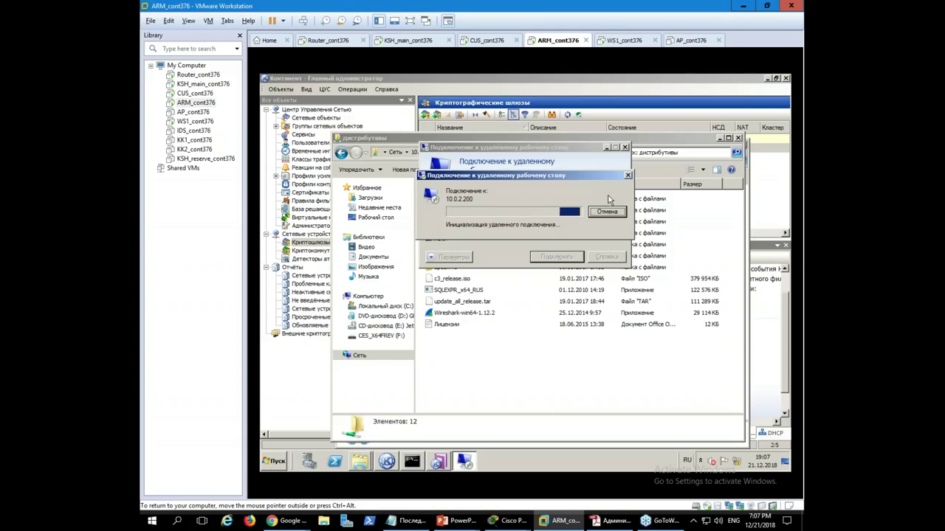
Step: View the WS1_cont376 machine's ping console and examine the Spb–Moscow network diagram in Cisco Packet Tracer
left_click(621, 42)
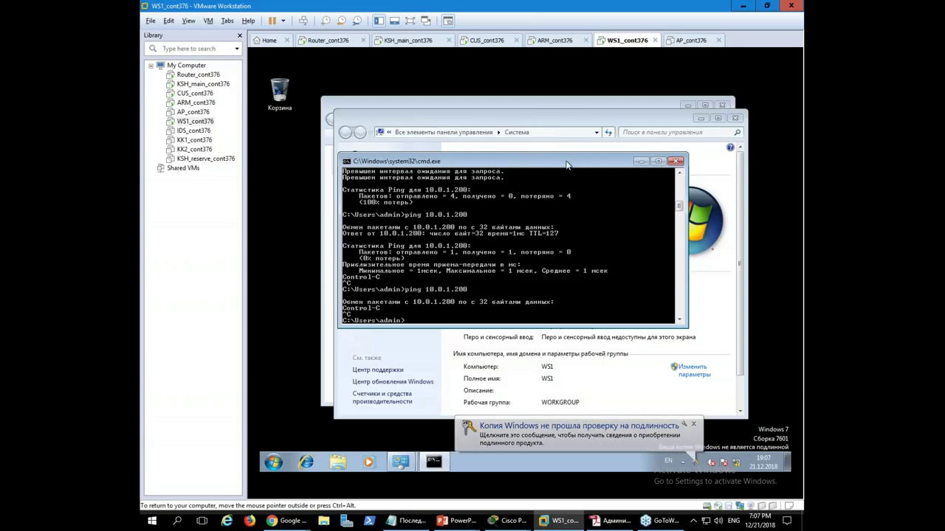
left_click_drag(569, 162, 555, 106)
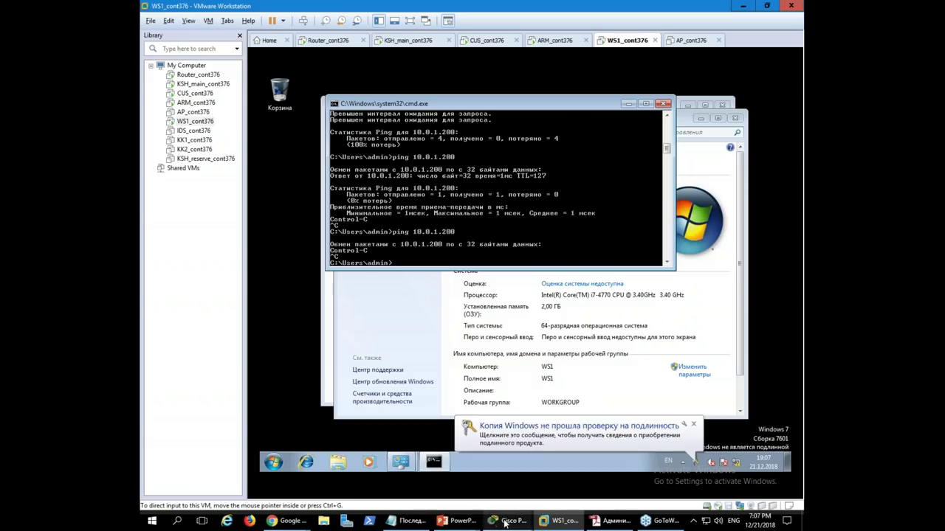
mouse_move(509, 521)
left_click(607, 458)
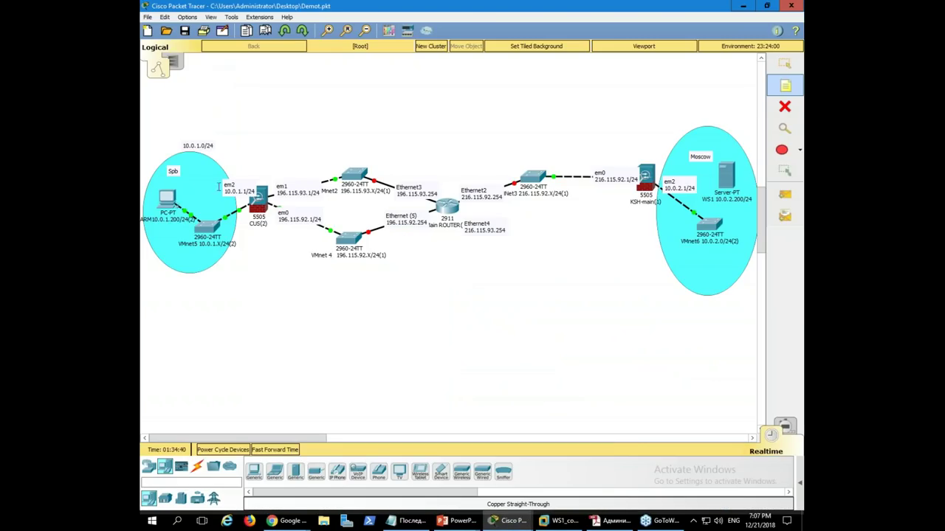
mouse_move(168, 198)
left_click(742, 5)
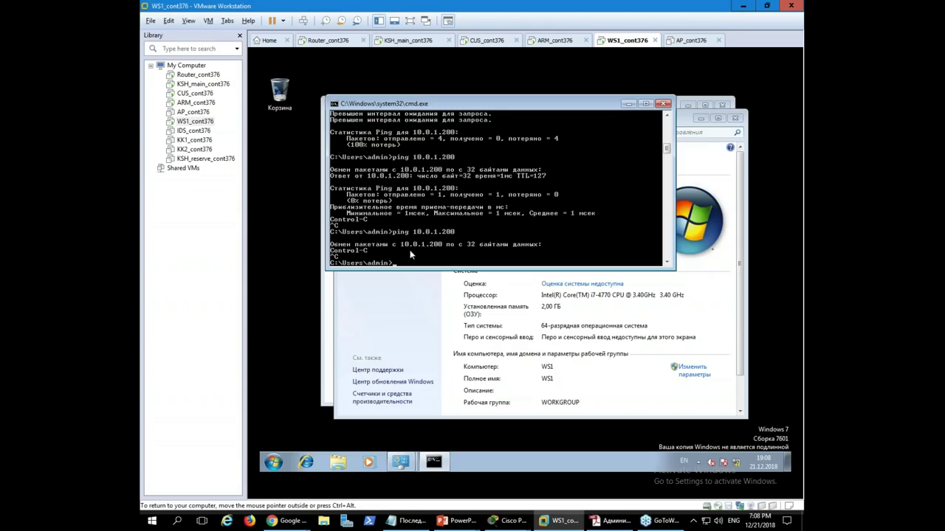
Step: Leave the filtering rules list on KSH_main_cont376 and dismiss the remote desktop connection error on ARM_cont376
left_click(406, 42)
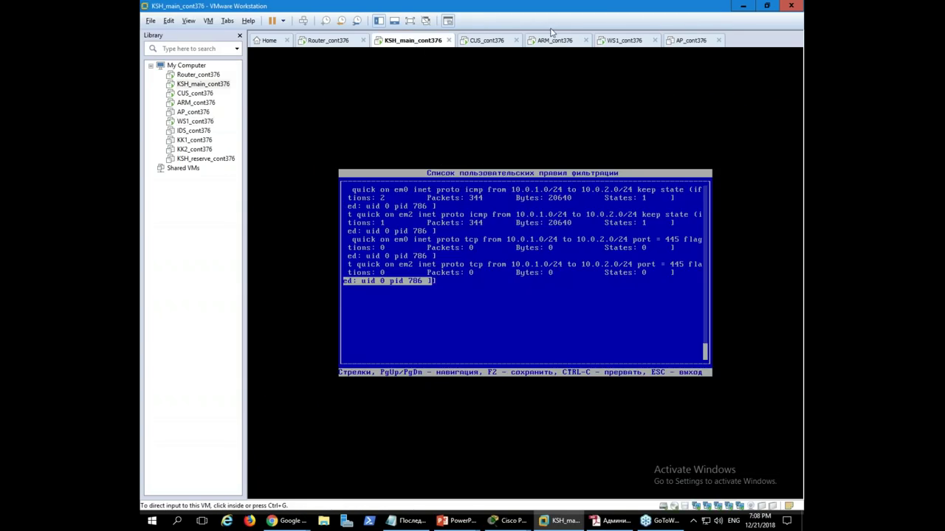
left_click(470, 147)
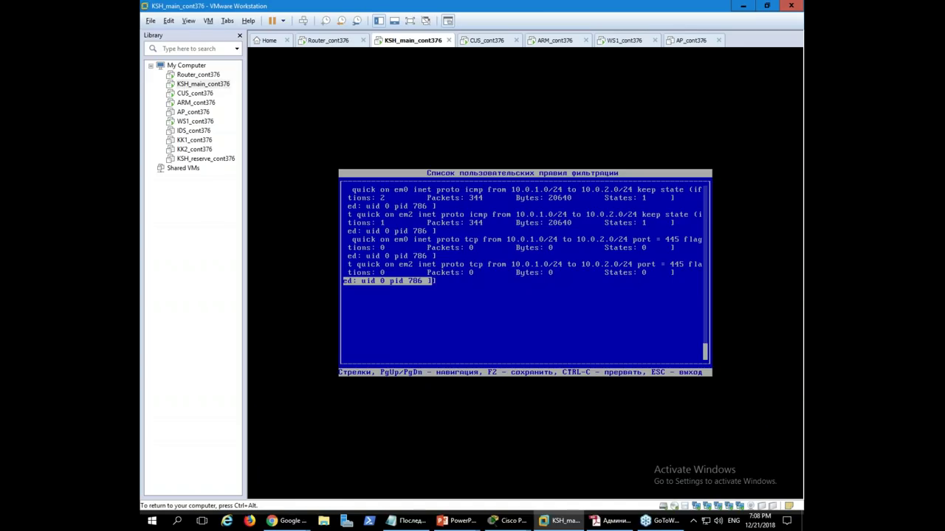
key("Escape")
key("ctrl+alt")
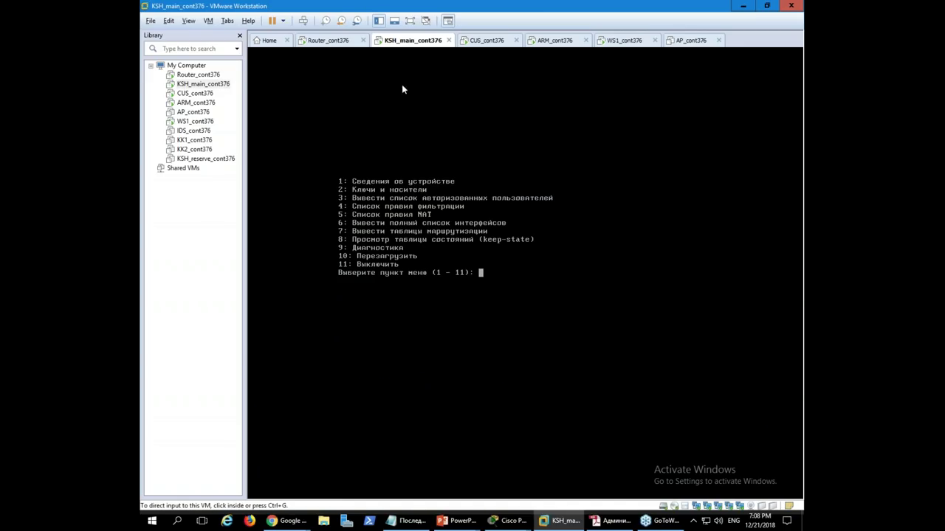
left_click(554, 41)
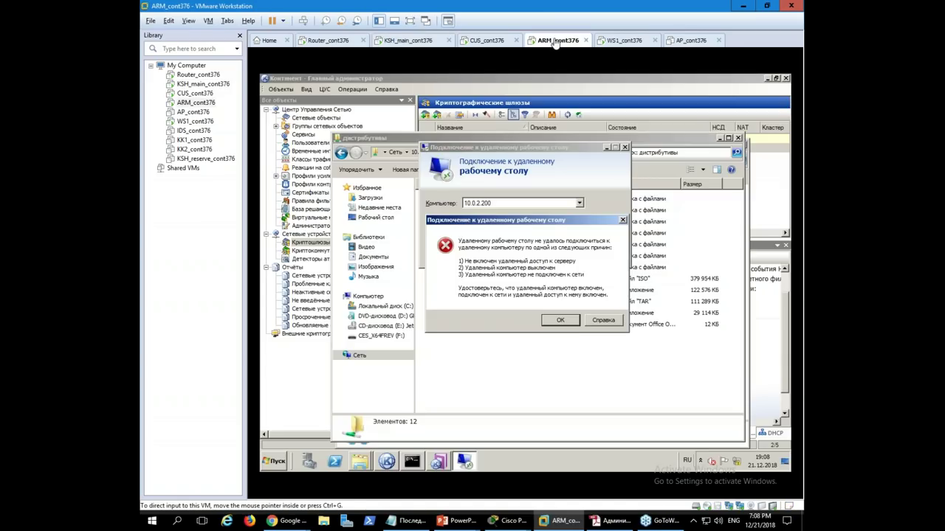
left_click(557, 321)
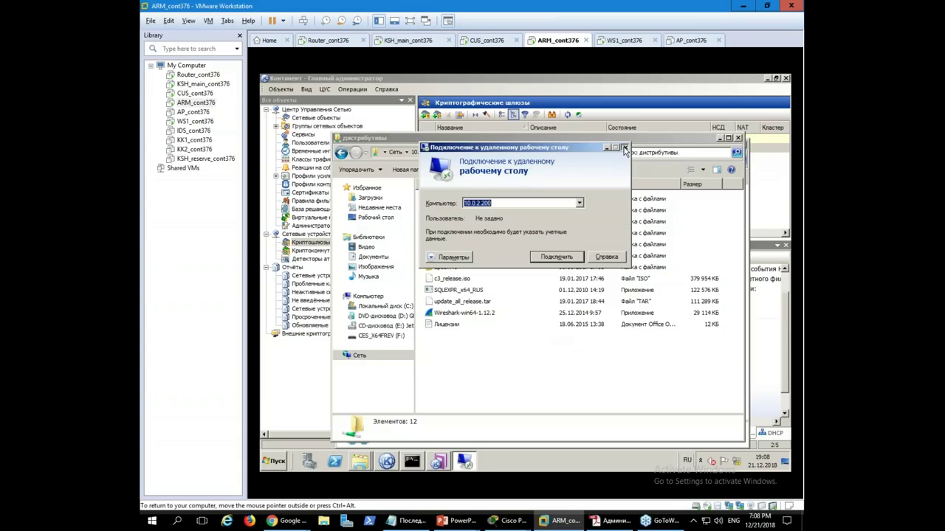
Step: Switch to the Router_cont376 machine and start Wireshark
left_click(332, 41)
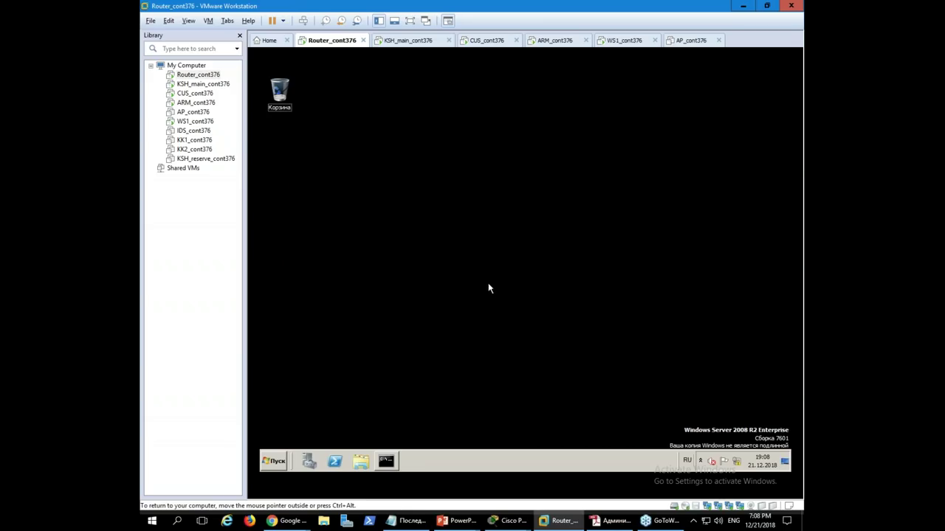
key("super+r")
left_click(414, 431)
key("super")
key("Escape")
Step: Check the running ping to 10.0.2.200 on ARM_cont376 and switch back to Router_cont376
left_click(407, 40)
left_click(488, 41)
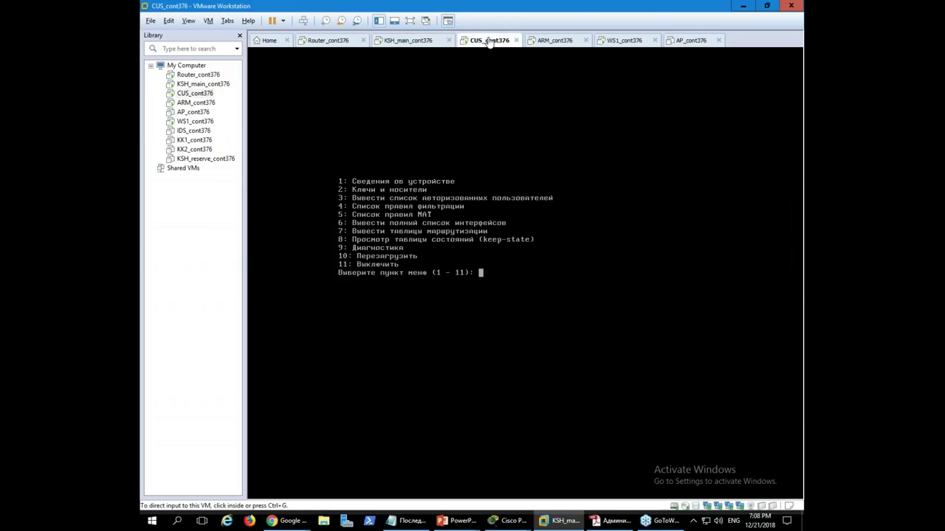
left_click(546, 40)
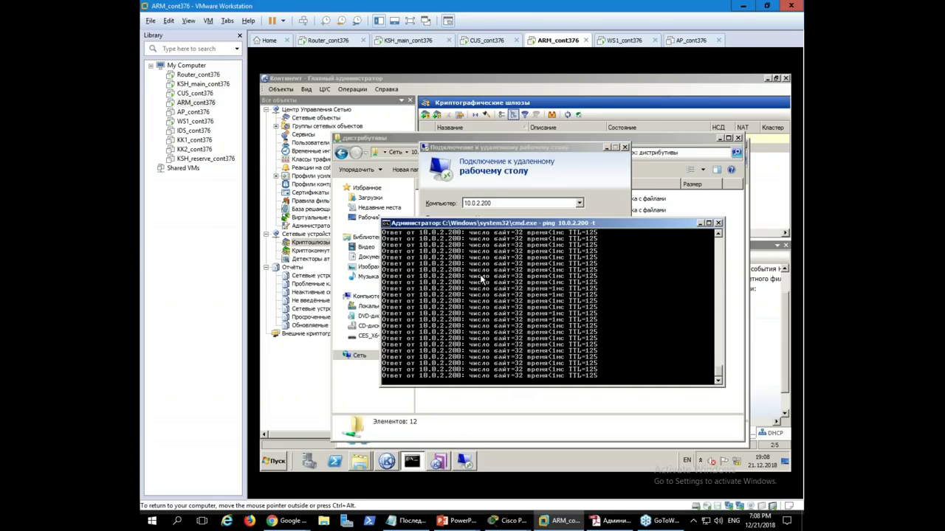
left_click(738, 138)
left_click(331, 39)
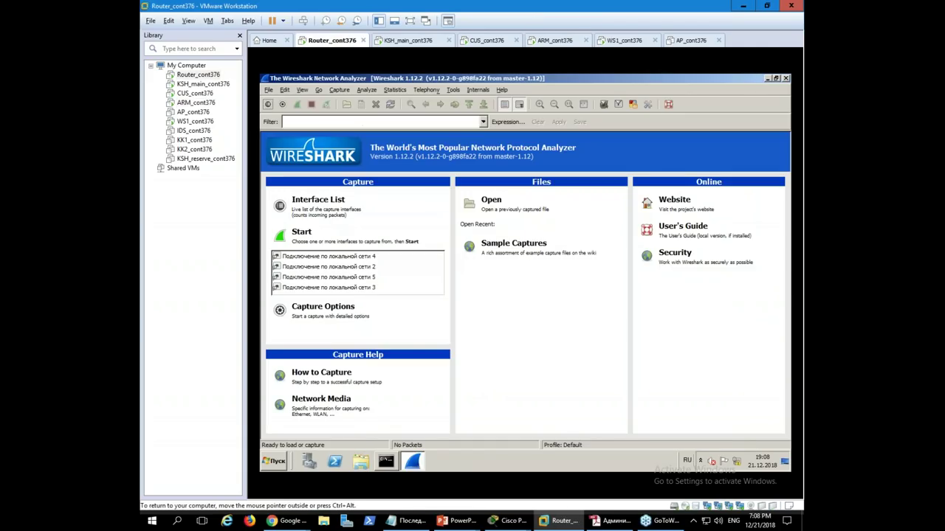
Step: Start a packet capture on all four local network connections, Подключение по локальной сети 2, 3, 4 and 5
mouse_move(509, 521)
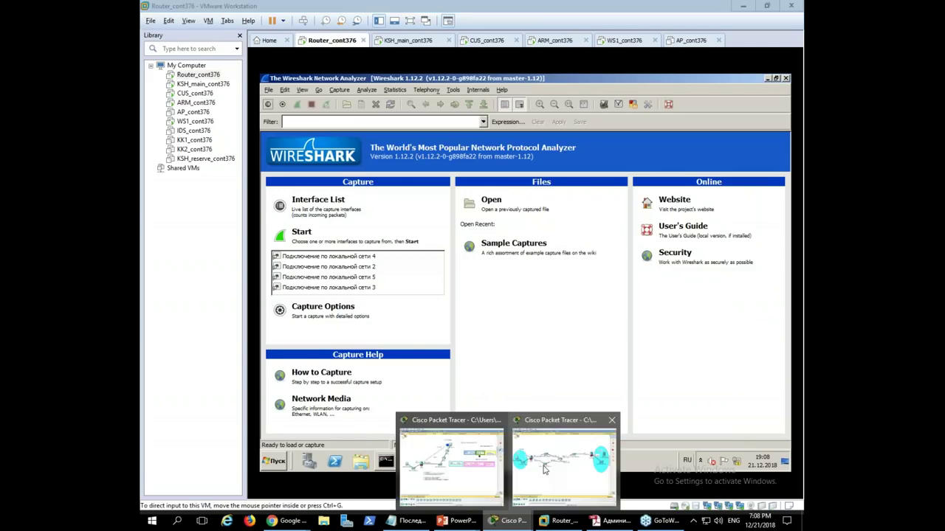
left_click(572, 440)
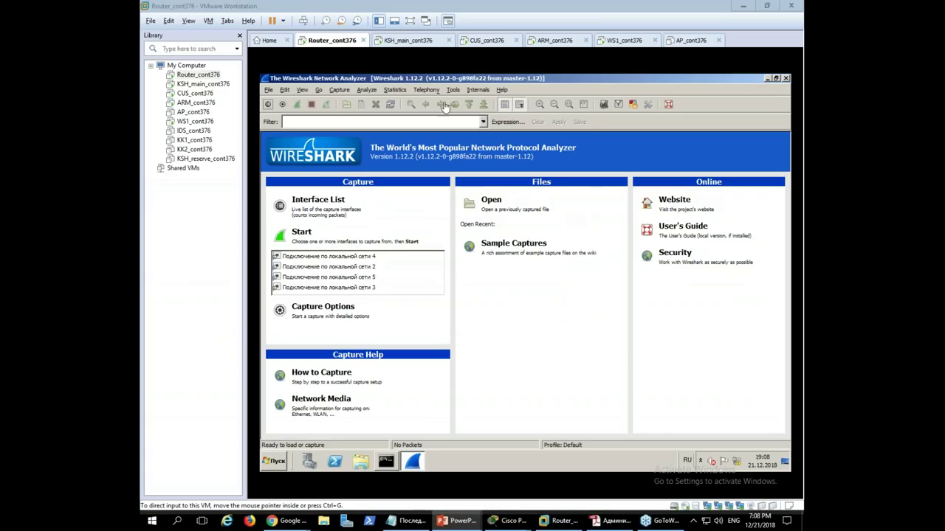
left_click(325, 253)
left_click(320, 258)
left_click(321, 267, "ctrl")
left_click(321, 276, "ctrl")
left_click(321, 287, "ctrl")
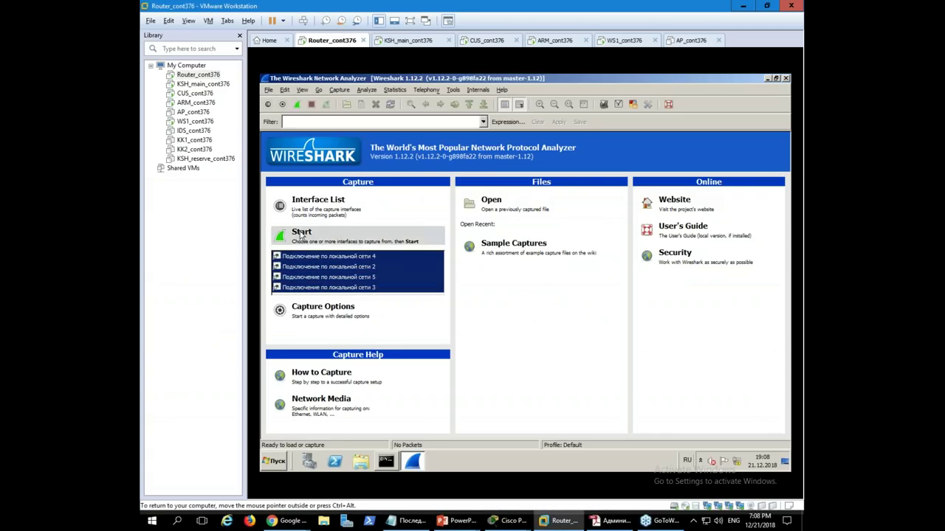
left_click(304, 236)
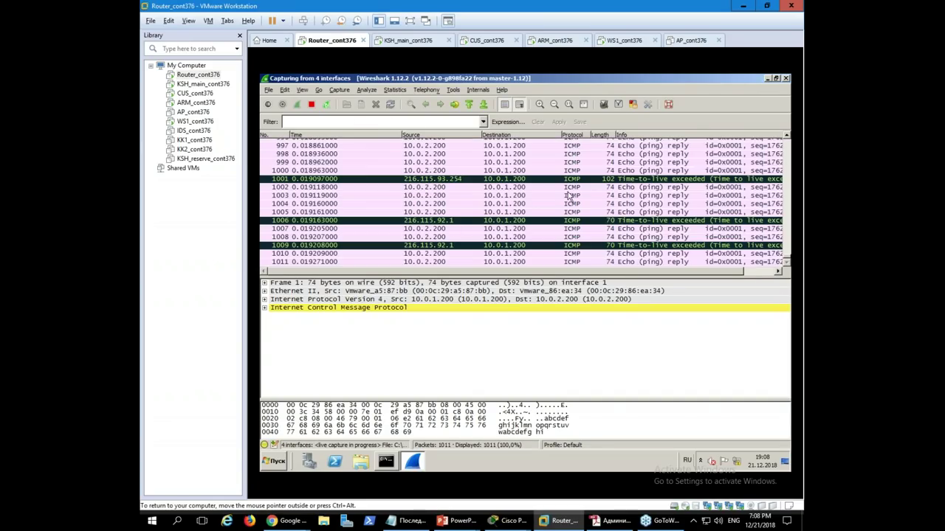
Step: Filter the live capture to show only icmp packets
left_click(367, 121)
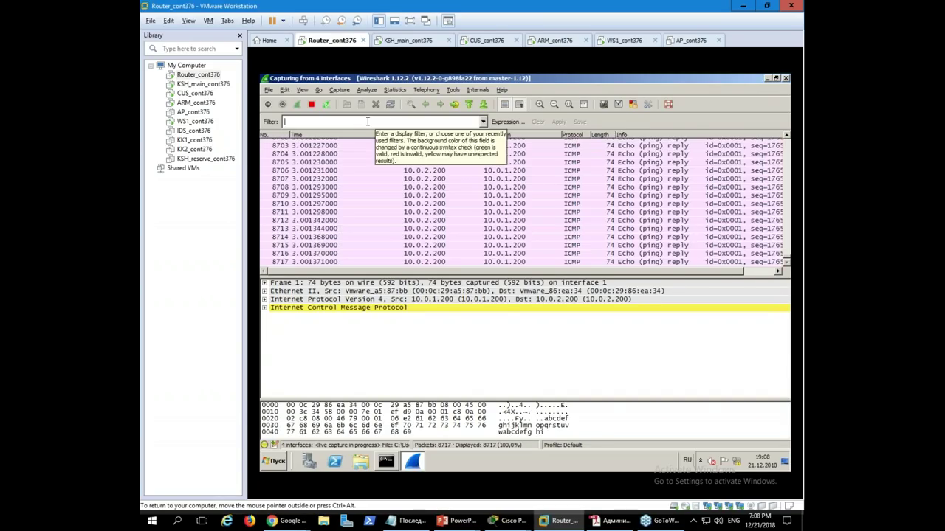
type("шсьз")
key("Return")
key("Return")
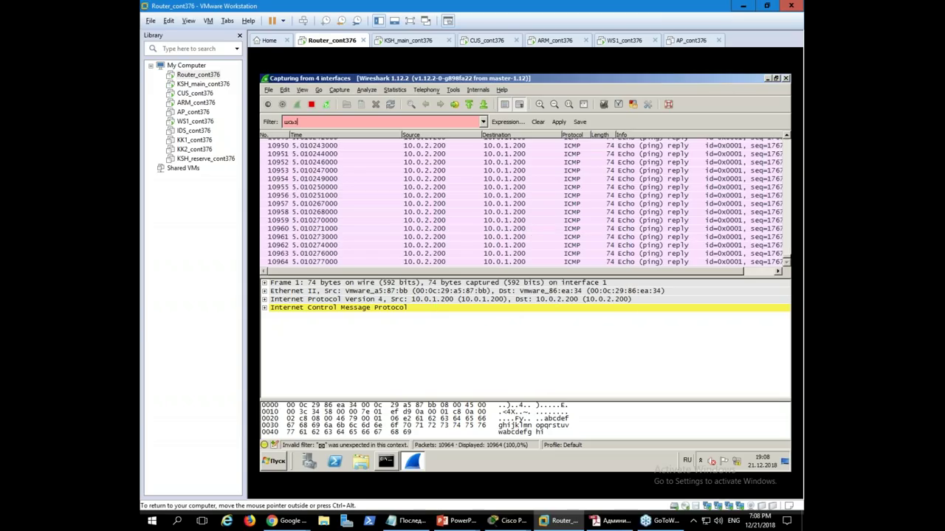
key("alt+shift")
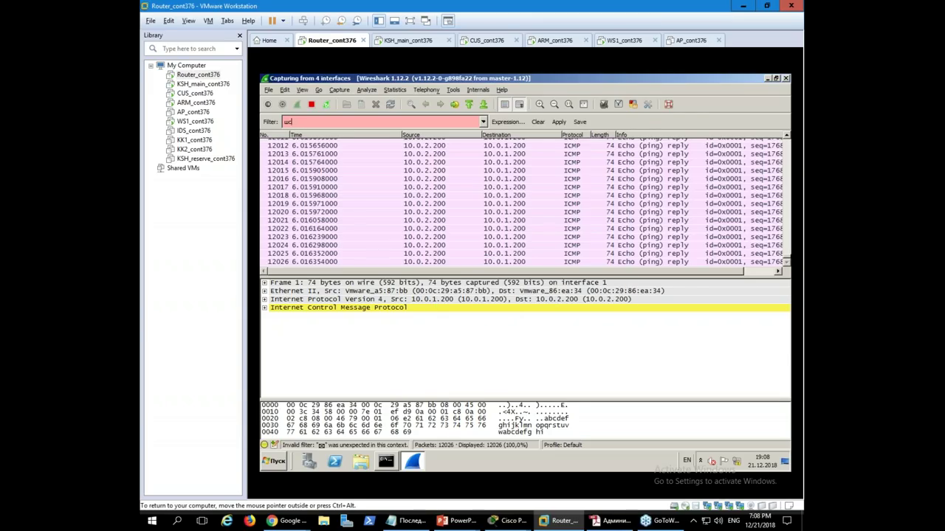
key("BackSpace")
key("BackSpace")
key("BackSpace")
key("BackSpace")
type("icmp")
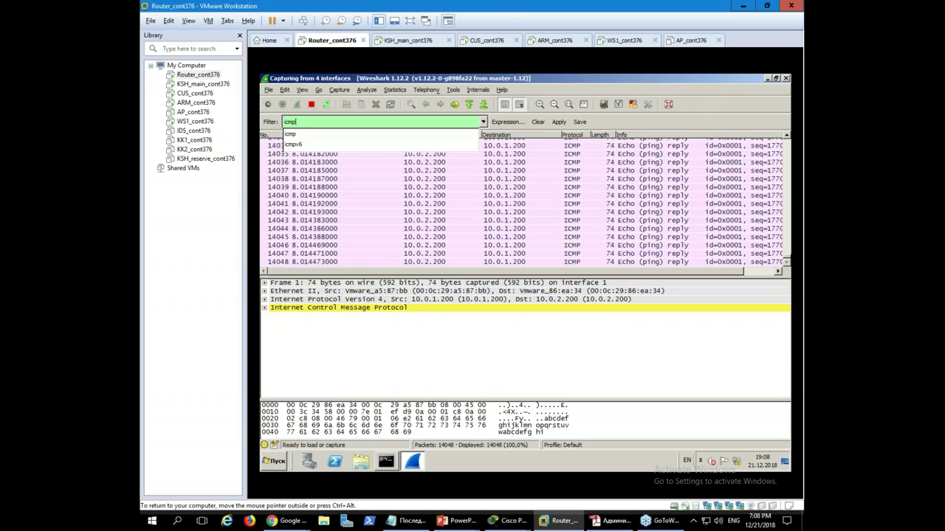
key("Return")
Step: Examine the IPv4 header, ICMP fields and data payload of an echo reply from 10.0.2.200 to 10.0.1.200
left_click(554, 203)
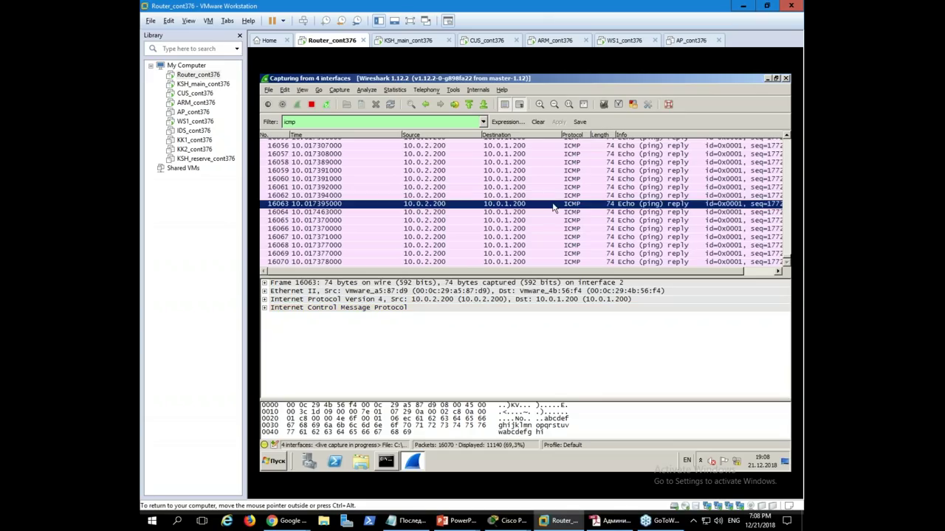
left_click(551, 196)
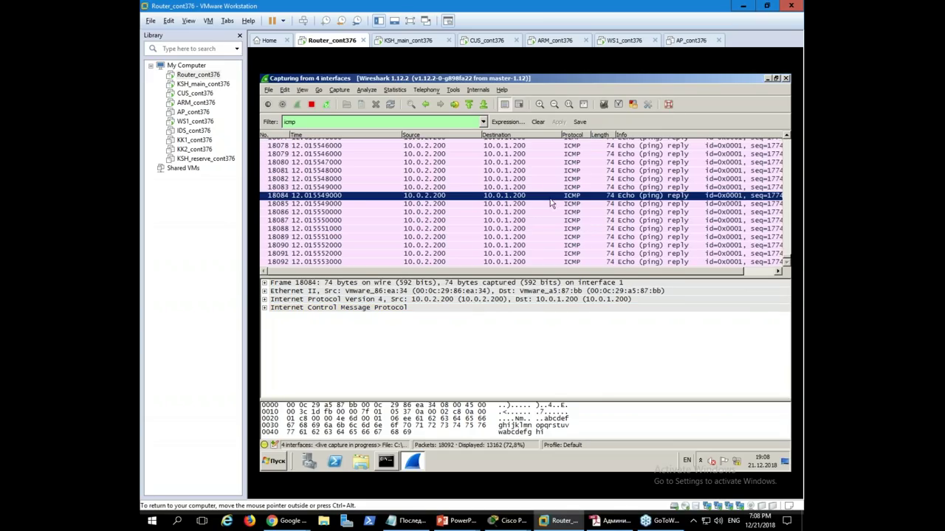
left_click(265, 308)
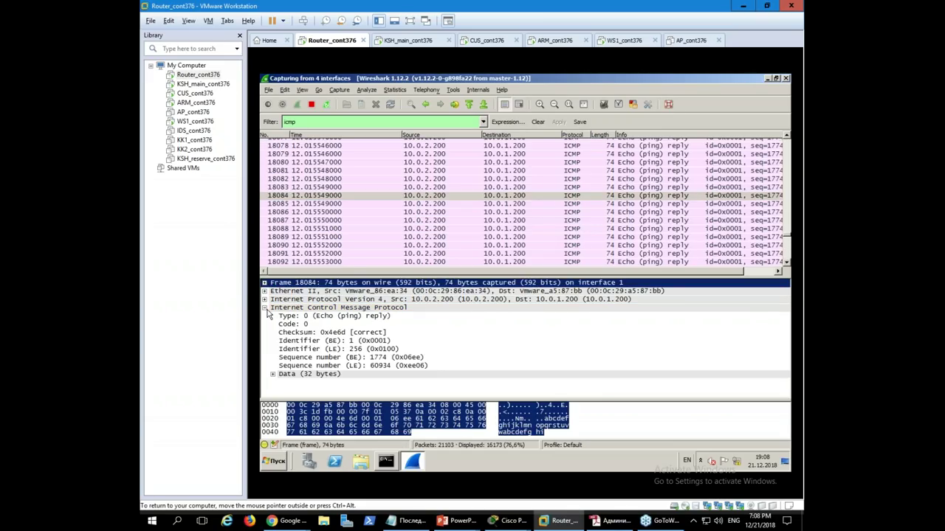
left_click(265, 299)
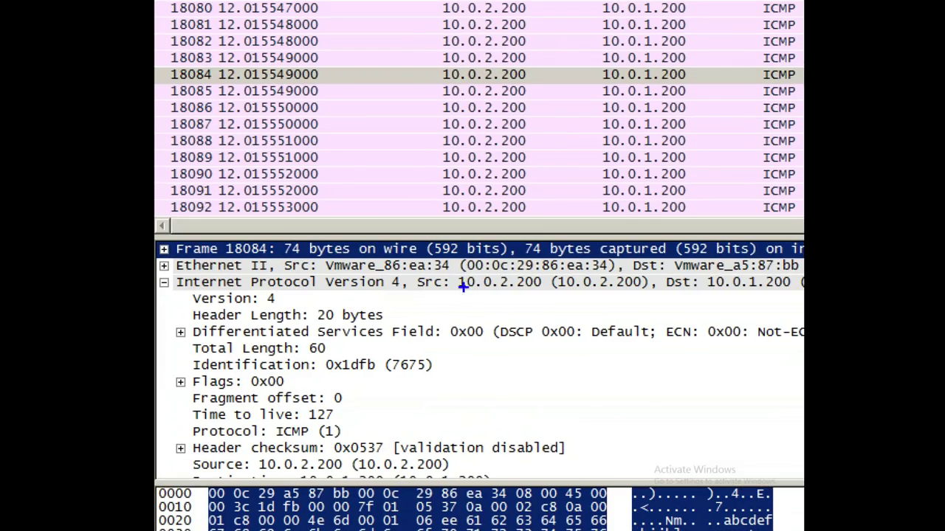
left_click_drag(556, 293, 553, 295)
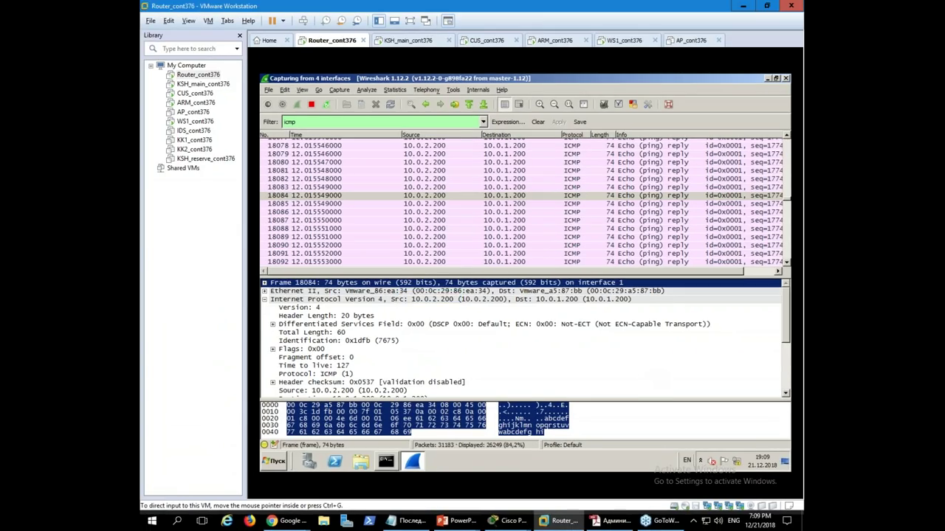
left_click(517, 419)
left_click(559, 426)
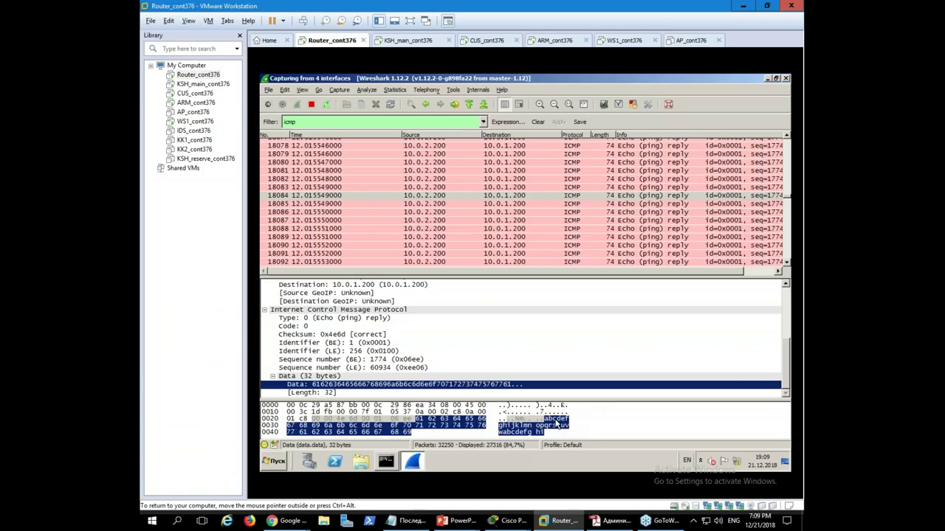
Step: Compare the details of several echo requests sent from 10.0.1.200 to 10.0.2.200, including their time to live
left_click(418, 237)
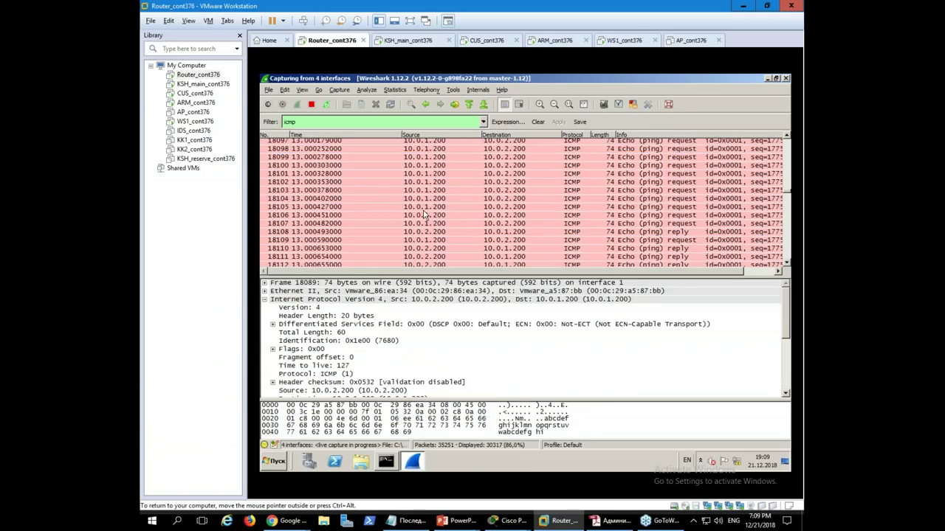
left_click(559, 191)
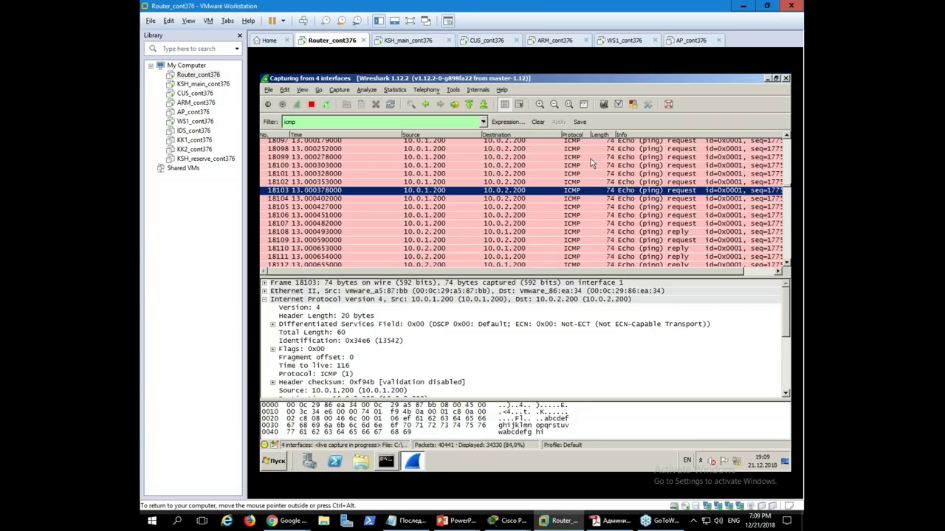
left_click(578, 166)
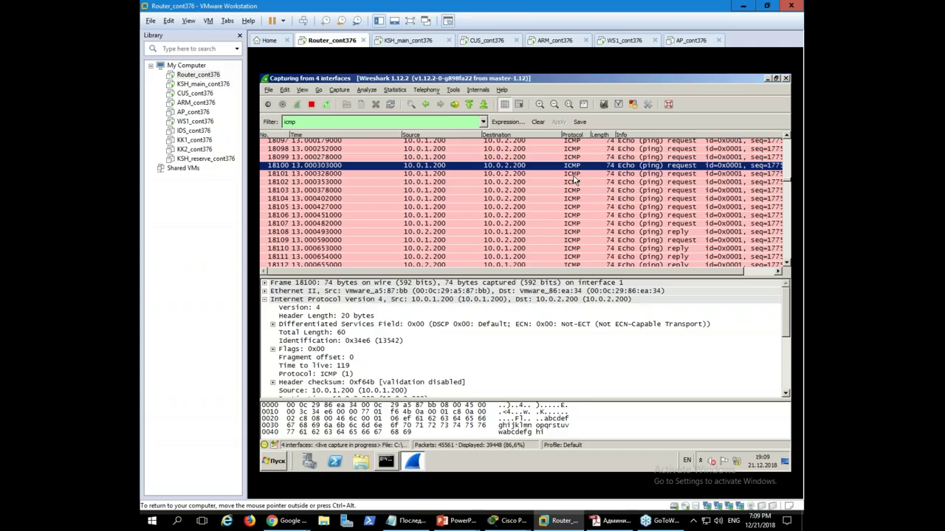
left_click(570, 208)
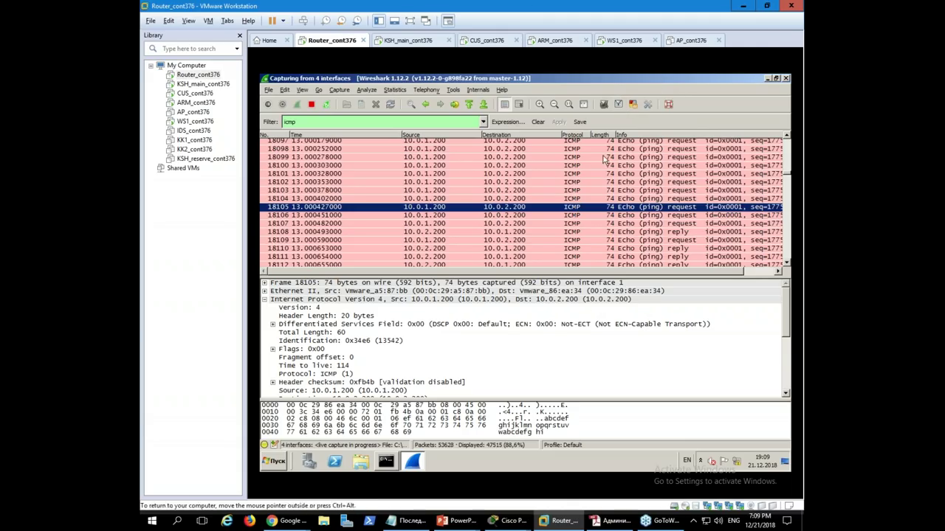
Step: Switch to the ARM_cont376 machine and close the command prompt running the continuous ping to 10.0.2.200
left_click(601, 41)
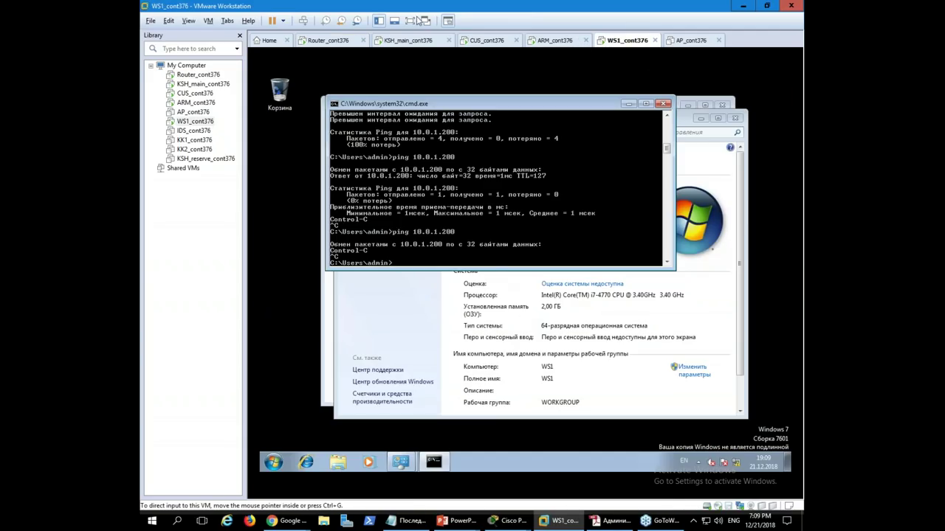
left_click(405, 43)
left_click(506, 42)
left_click(553, 41)
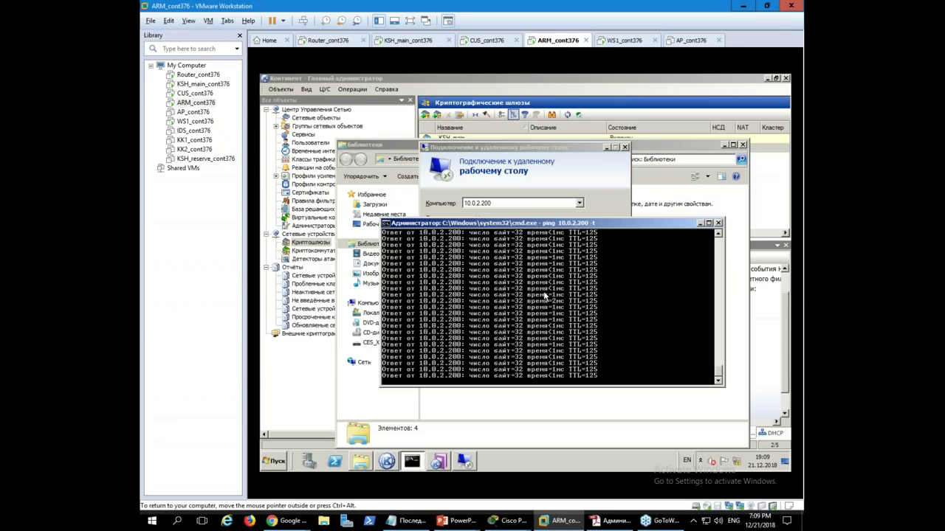
left_click(718, 223)
Step: Disable the filtering rule Allow SPB - > Mos ICMP SMB and save the filtering rules
left_click(297, 212)
left_click(293, 200)
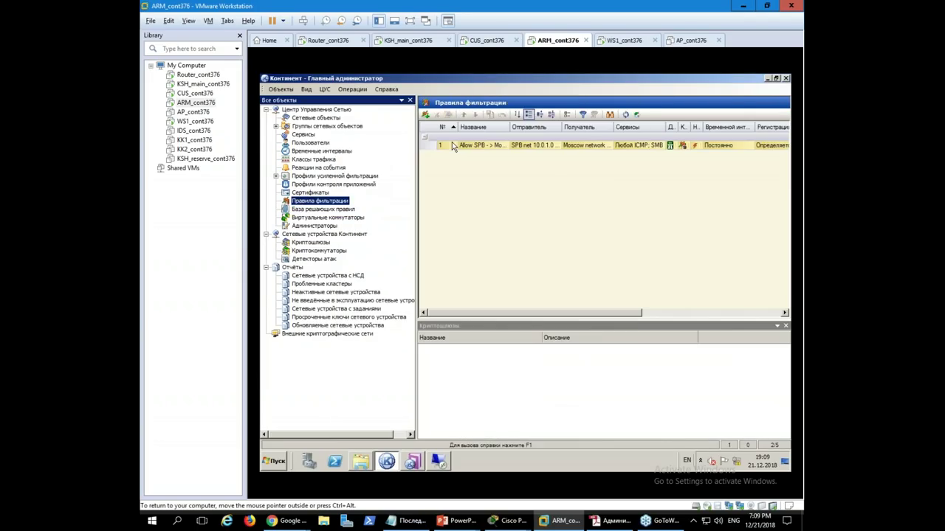
right_click(452, 143)
left_click(478, 332)
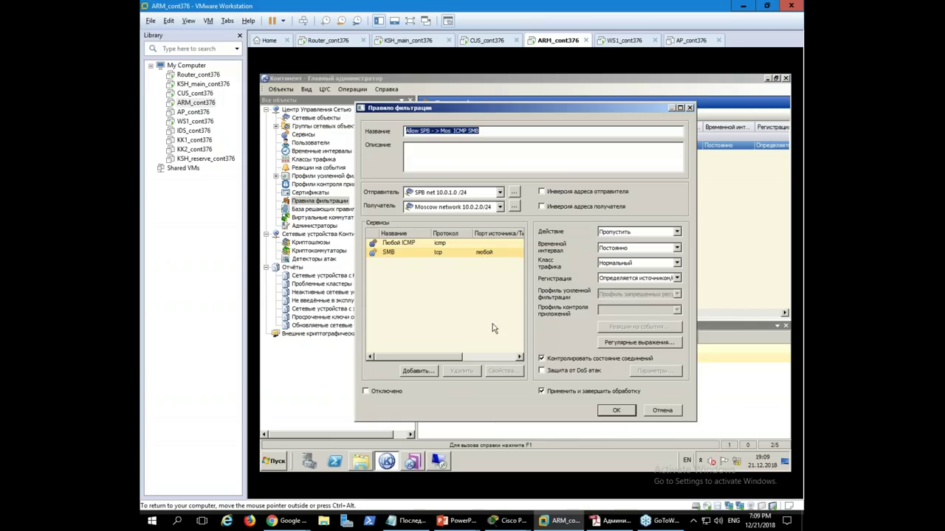
left_click(602, 407)
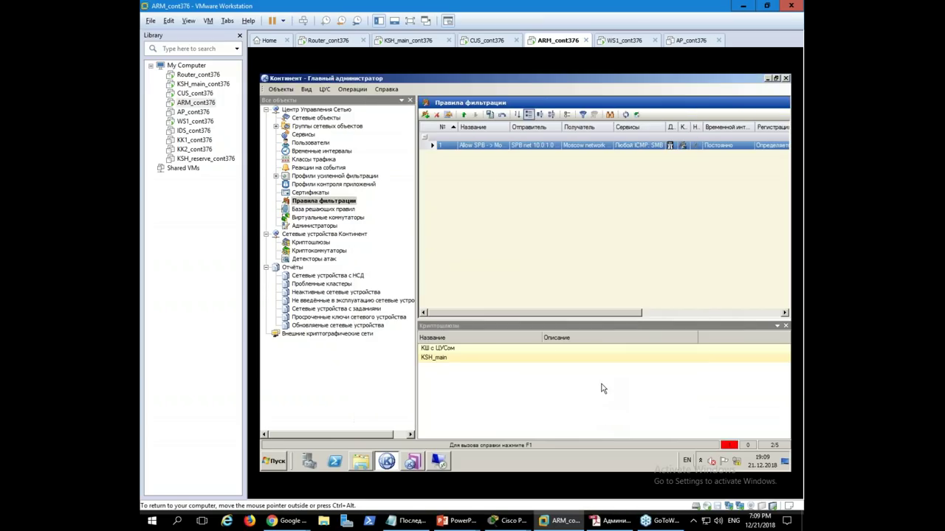
left_click(320, 192)
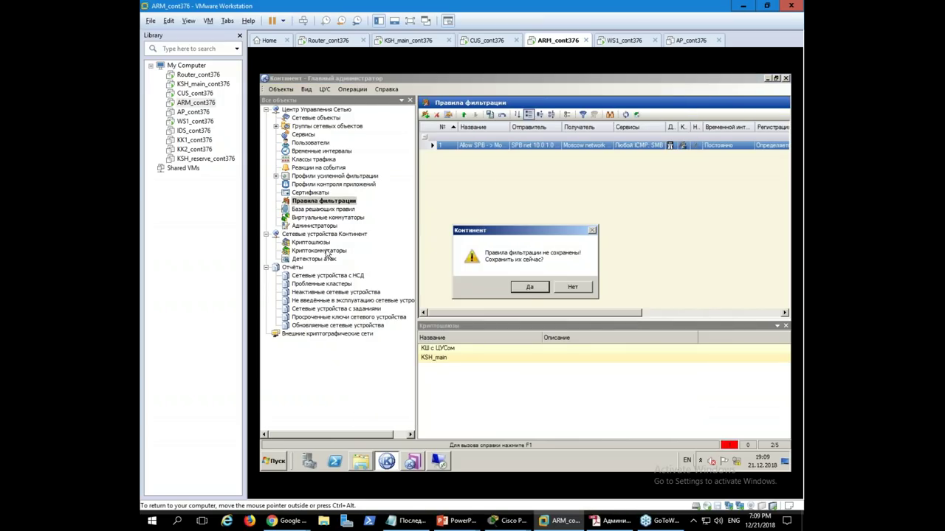
left_click(525, 287)
Step: Refresh the cryptographic gateways list and check the filtering rules of КШ с ЦУСом, the network objects and the gateway state
left_click(310, 243)
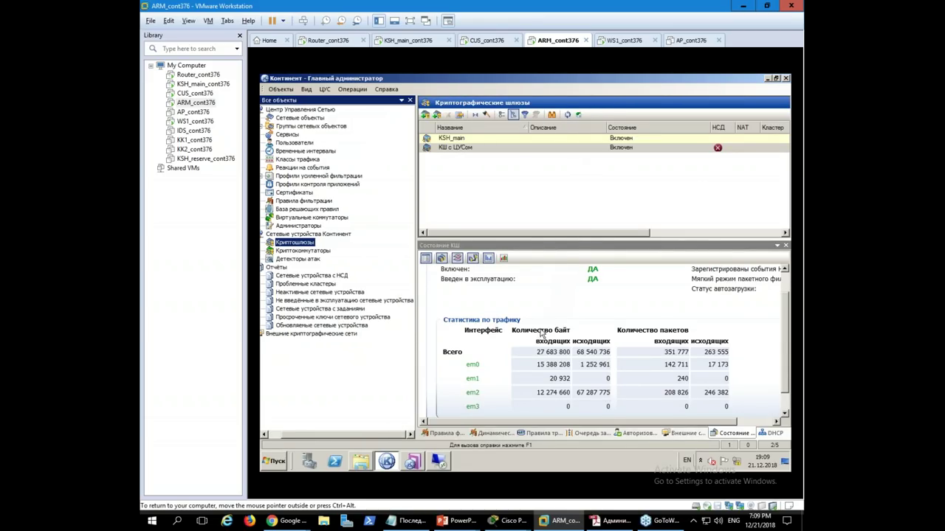
left_click(567, 115)
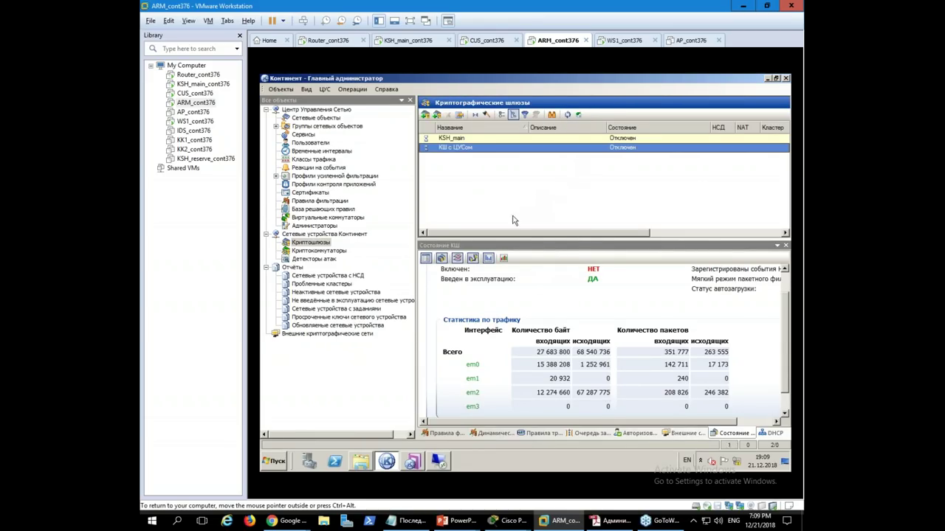
left_click(444, 433)
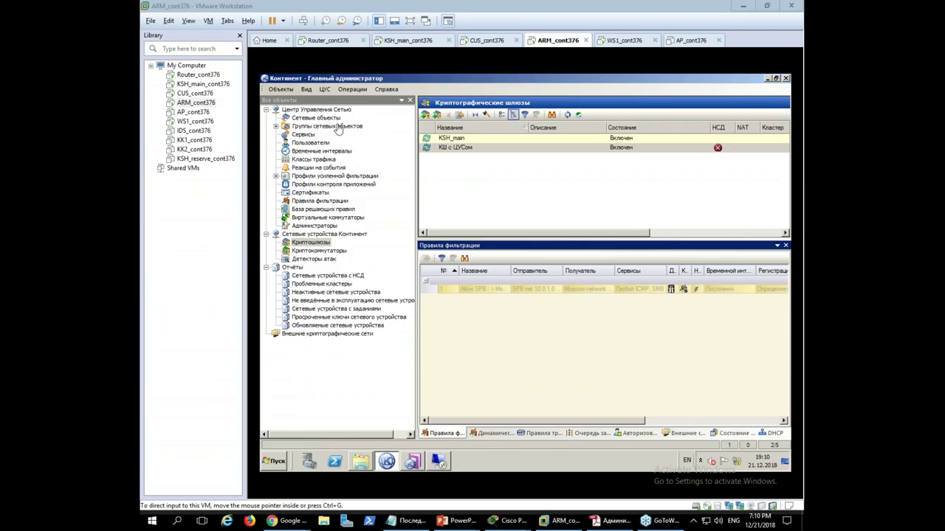
left_click(315, 120)
left_click(315, 118)
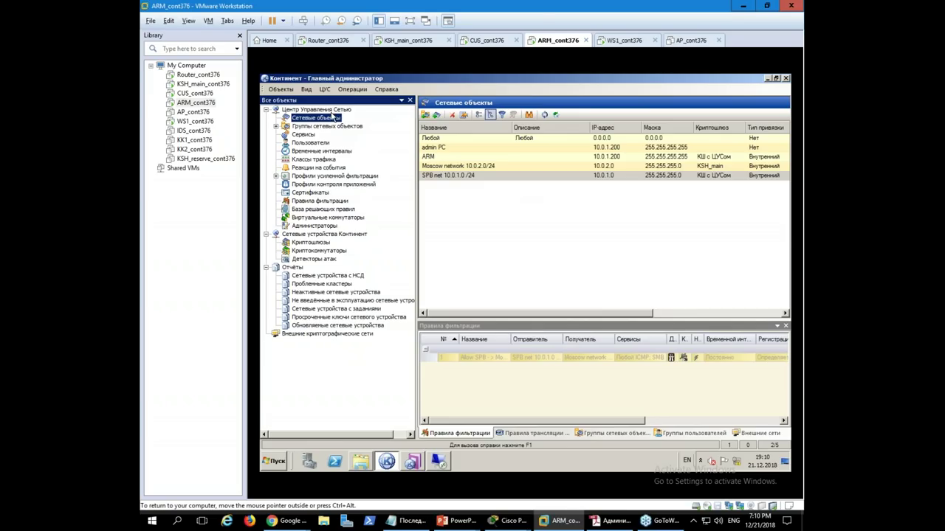
left_click(313, 243)
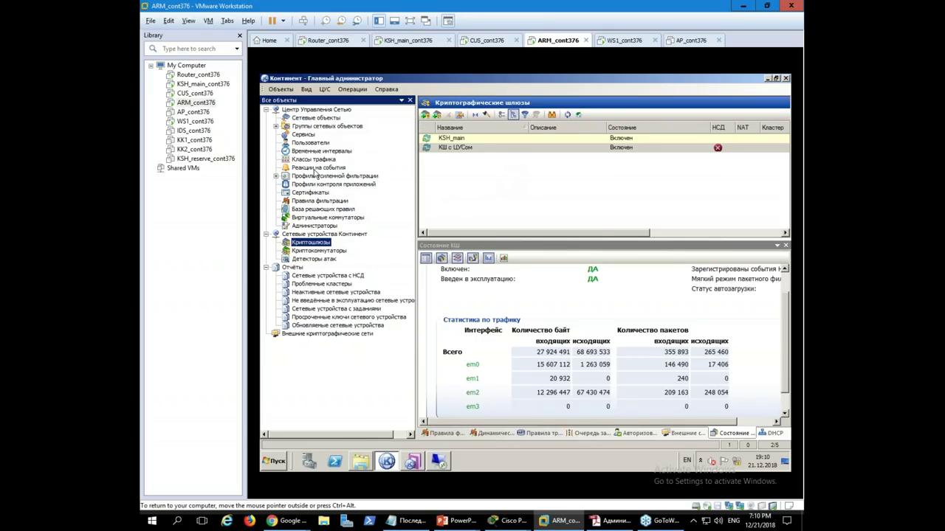
Step: Create a network object named Moscow Protected net 10.0.2.0/24 with the IP address 10.0.2.0
left_click(296, 120)
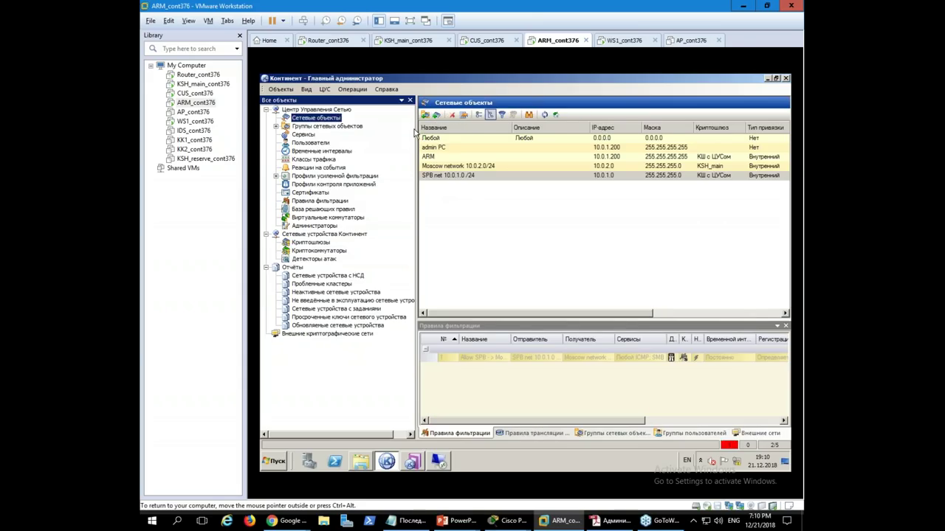
right_click(457, 233)
left_click(488, 239)
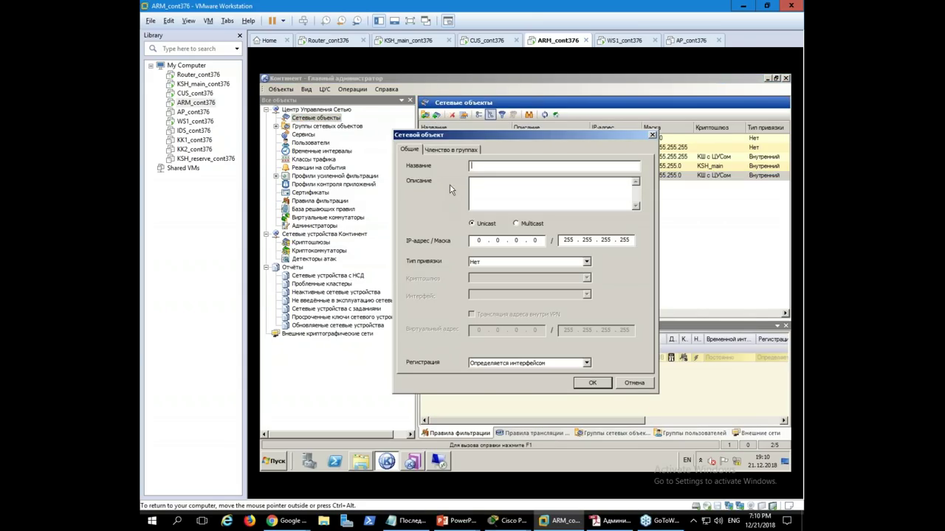
type("Moscow Prot")
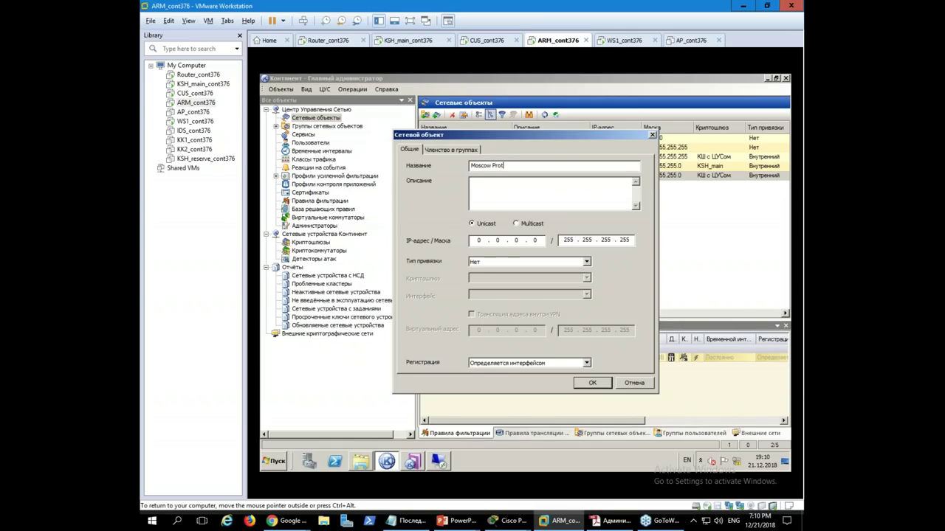
type("ected net")
left_click(493, 240)
type("10 . 0 . 2")
Step: Set the new network object's binding type to Защищаемый and its cryptographic gateway to KSH_main
left_click(576, 261)
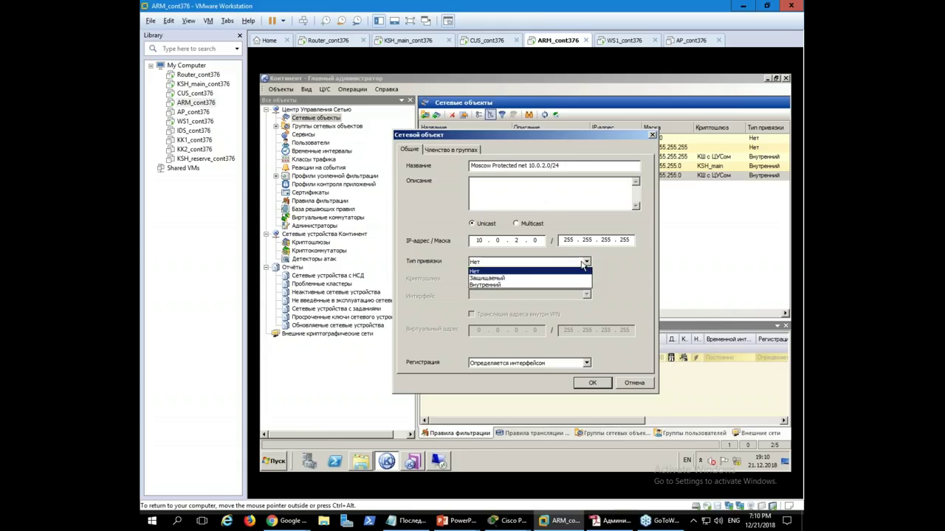
left_click(492, 277)
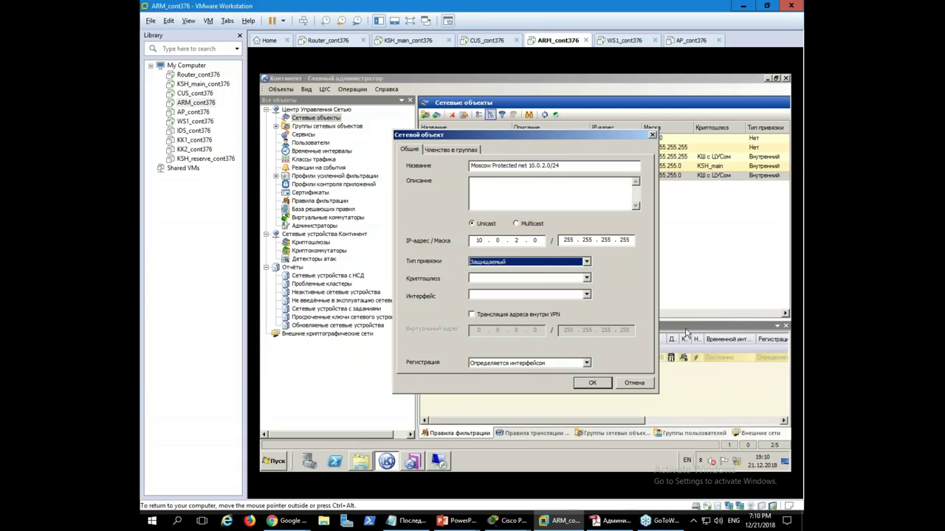
left_click_drag(554, 135, 532, 145)
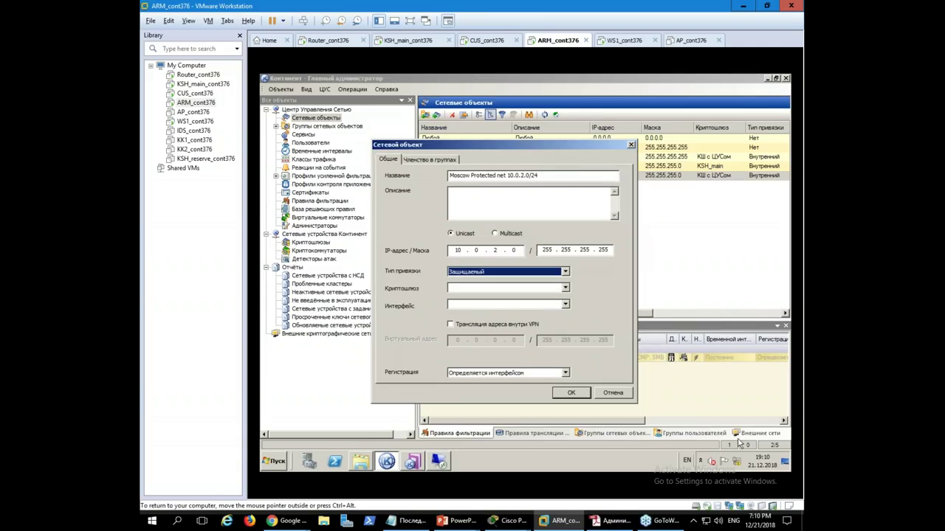
left_click(522, 288)
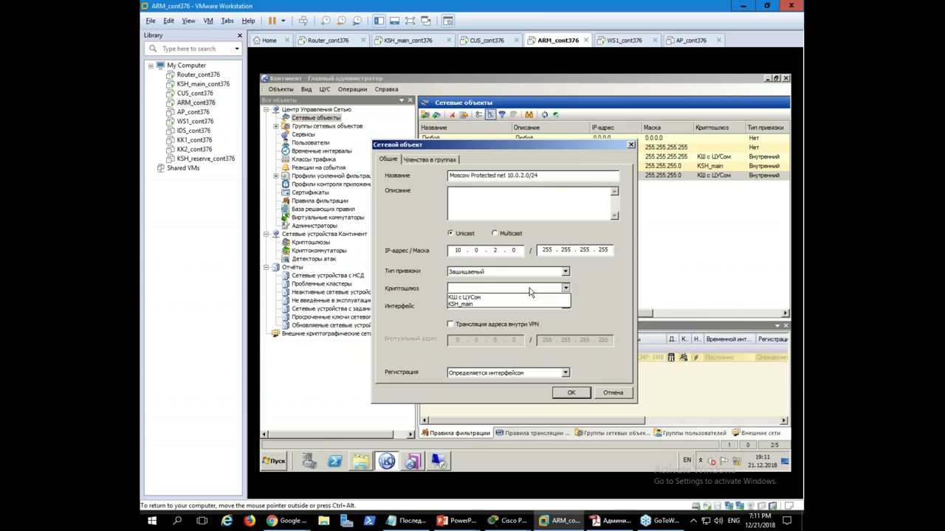
left_click(531, 290)
left_click(531, 290)
left_click(531, 290)
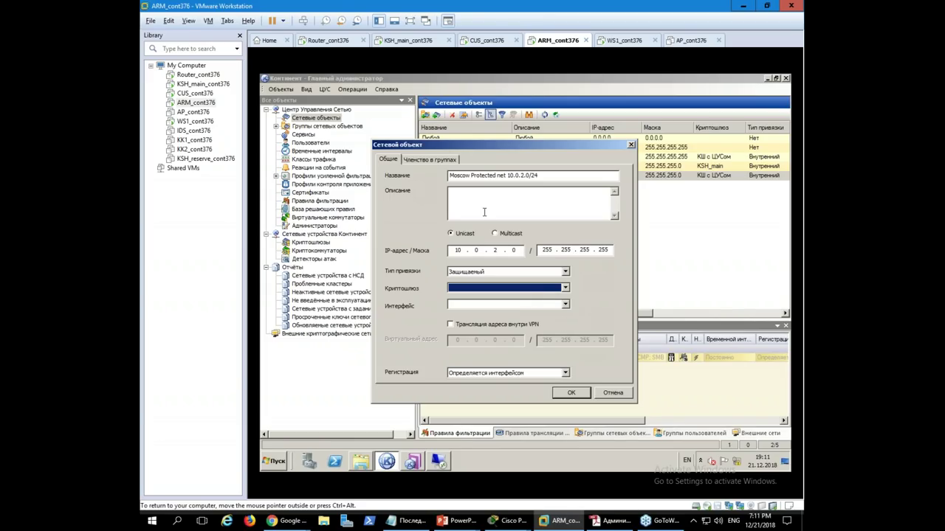
left_click(520, 287)
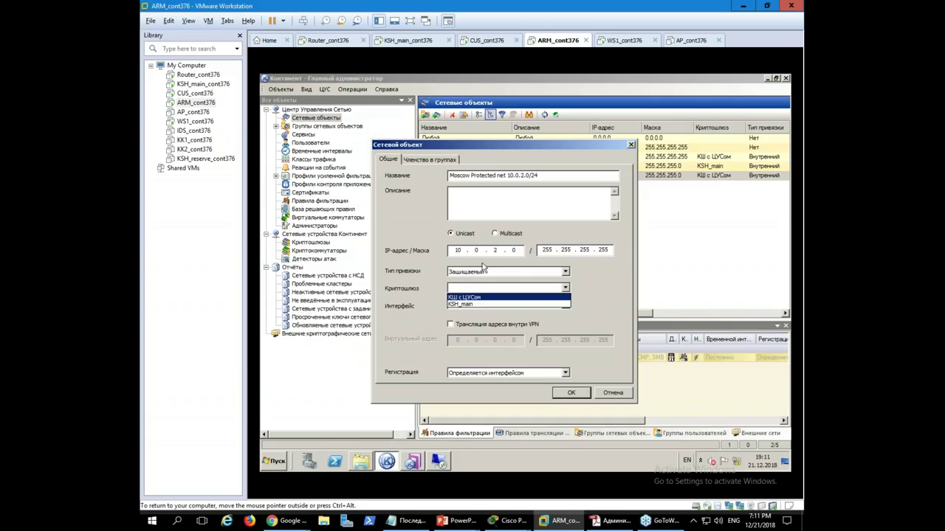
left_click(469, 305)
mouse_move(504, 521)
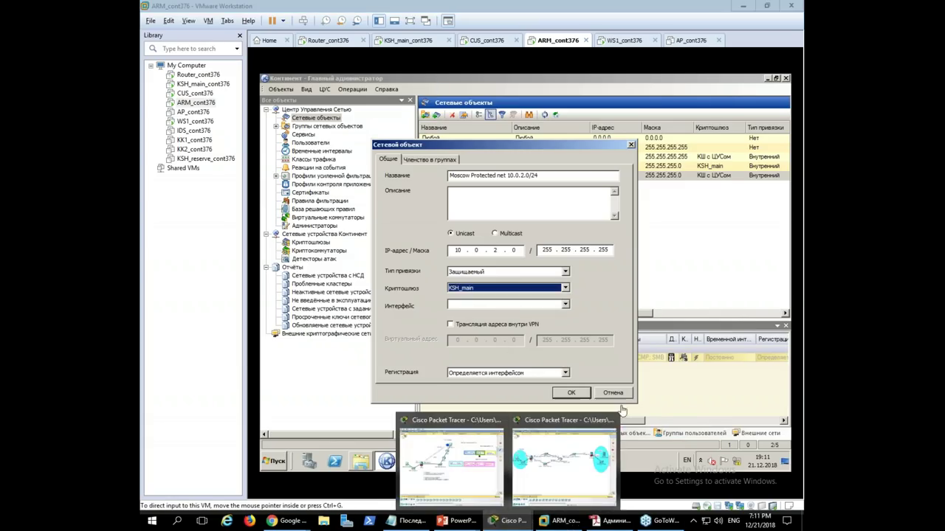
Step: Check the Moscow interface in the Packet Tracer topology, set the network object's mask to 255.255.255.0 and interface to em2, and save it
left_click(615, 426)
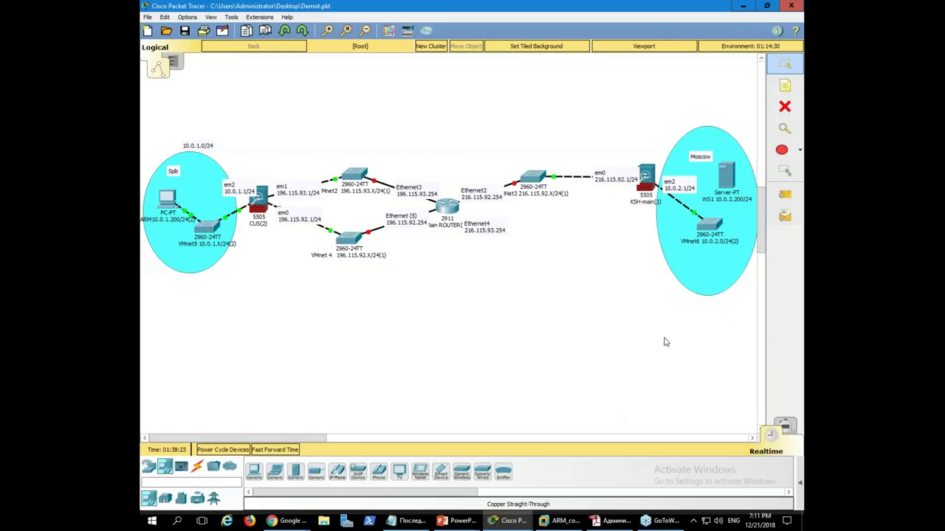
left_click(733, 5)
left_click_drag(599, 250, 618, 251)
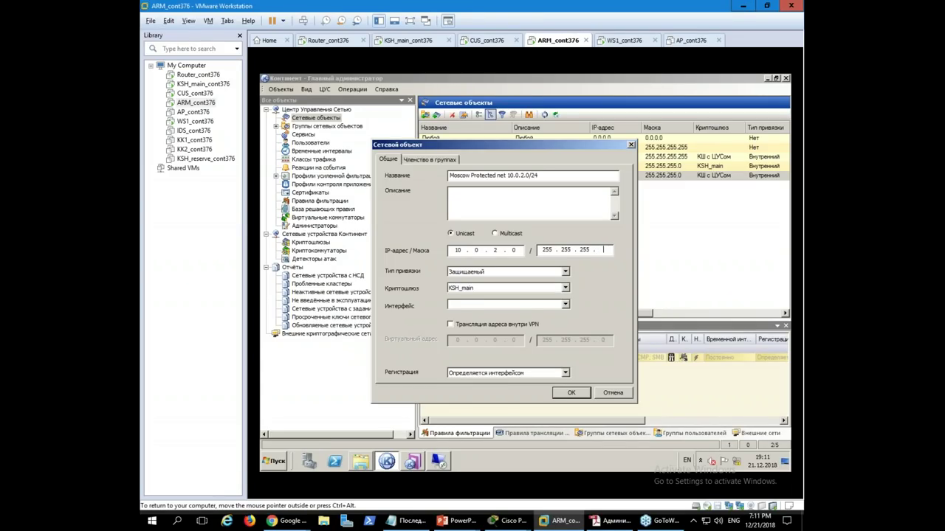
type("0")
key("Tab")
left_click(565, 304)
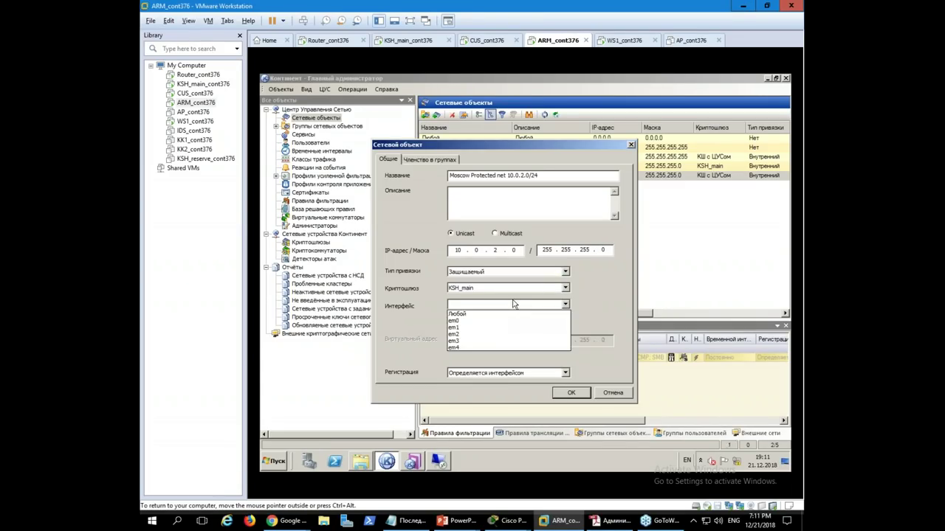
left_click(498, 347)
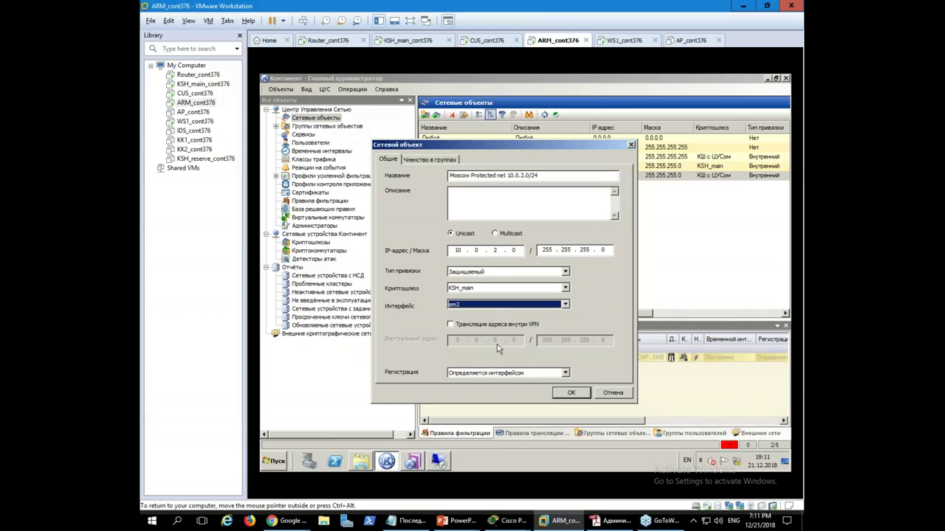
left_click(569, 393)
left_click(569, 392)
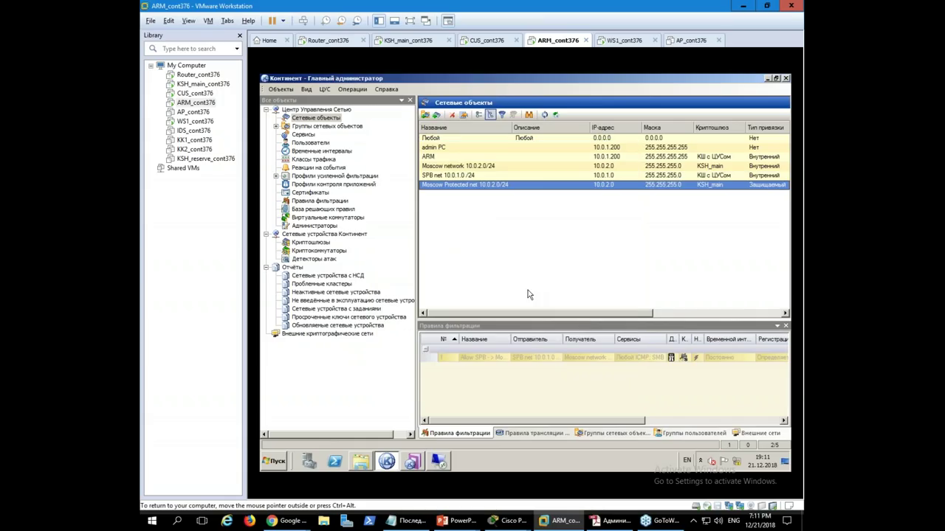
Step: Start a new network object named Protected Net SPB 10.0.1.0/24
left_click(324, 244)
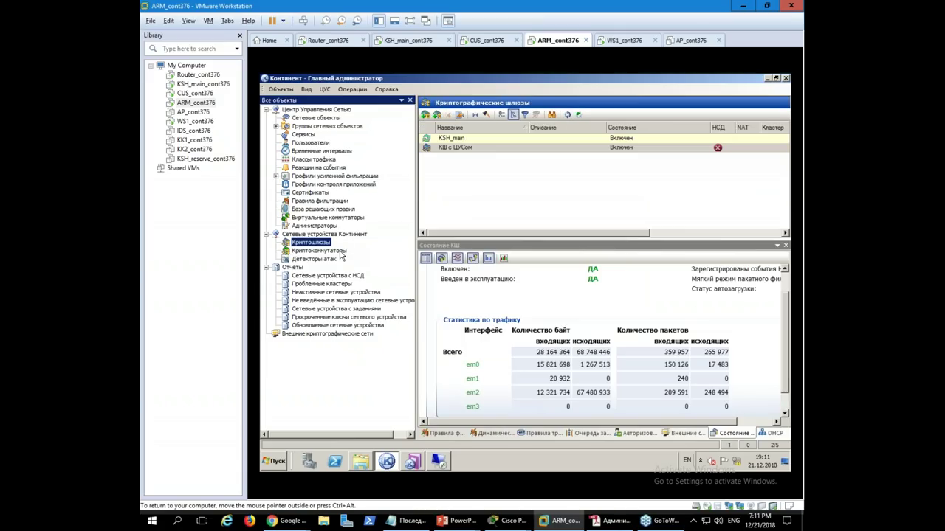
left_click(314, 118)
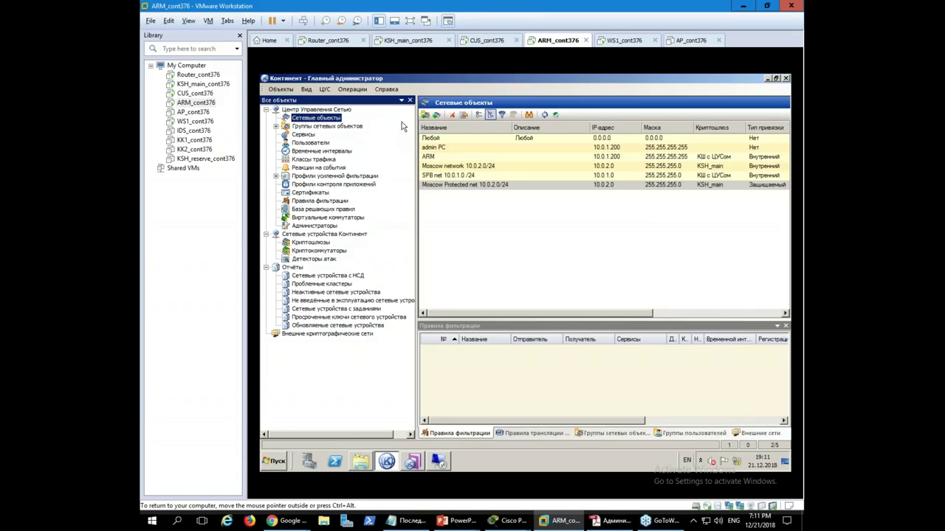
right_click(436, 212)
left_click(458, 221)
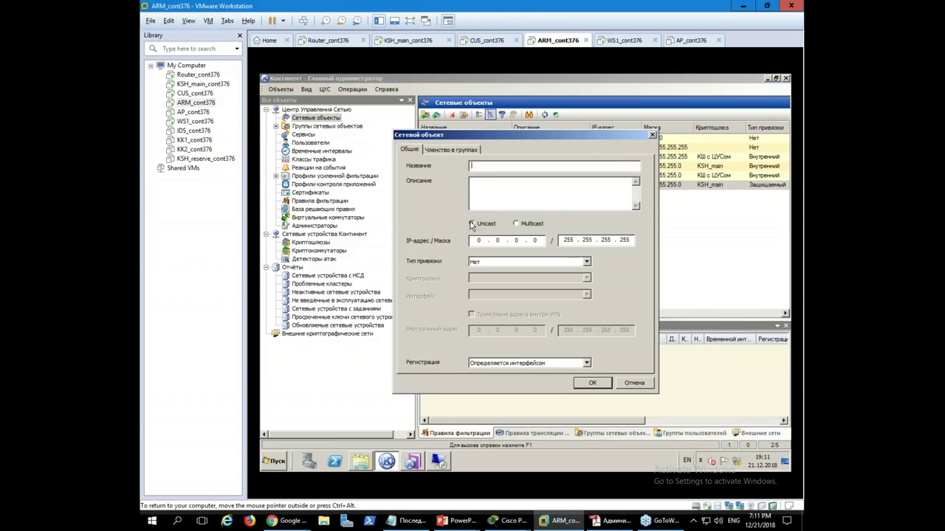
type("Net")
type("Protected ")
type(" SPB ")
type("10.0.01")
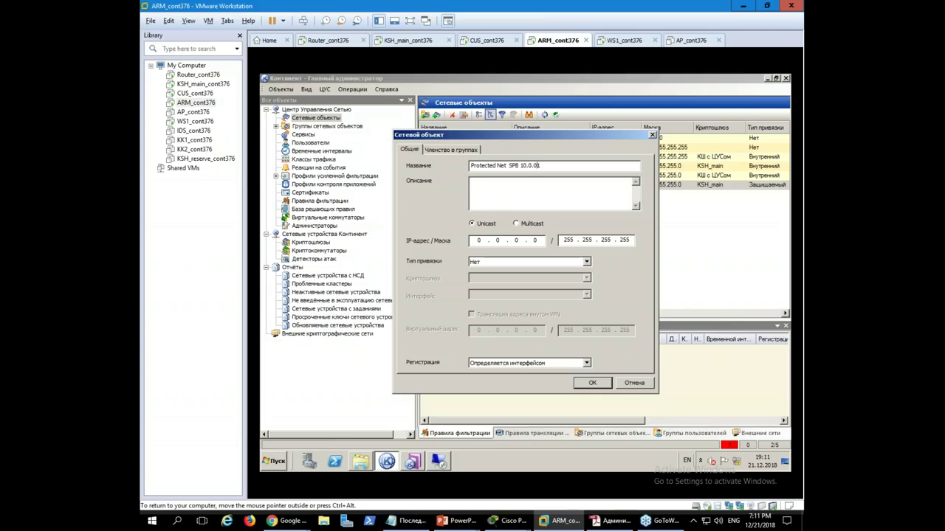
key("BackSpace")
key("BackSpace")
type("1.0")
Step: Set the SPB network object's IP address to 10.0.1.0 and its mask to 255.255.255.0
left_click(479, 240)
type("10")
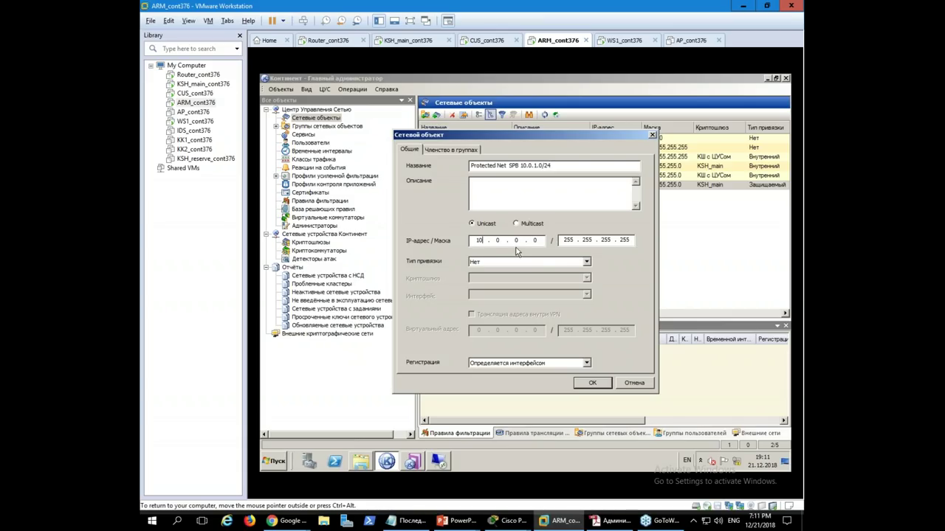
left_click(517, 240)
type("1")
double_click(624, 240)
type("0")
Step: Bind the SPB object as Защищаемый to the cryptographic gateway КШ с ЦУСом on interface em2, and save it
left_click(492, 262)
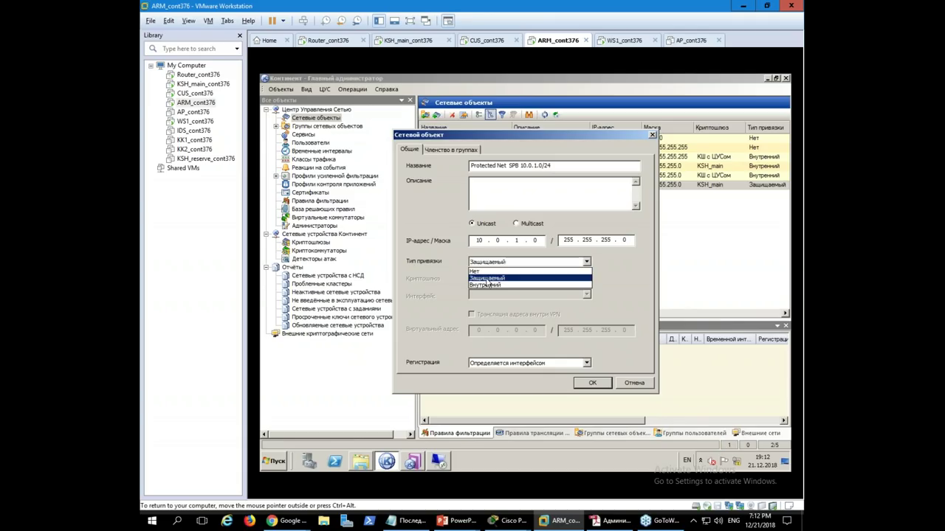
left_click(486, 281)
left_click(485, 279)
left_click(487, 291)
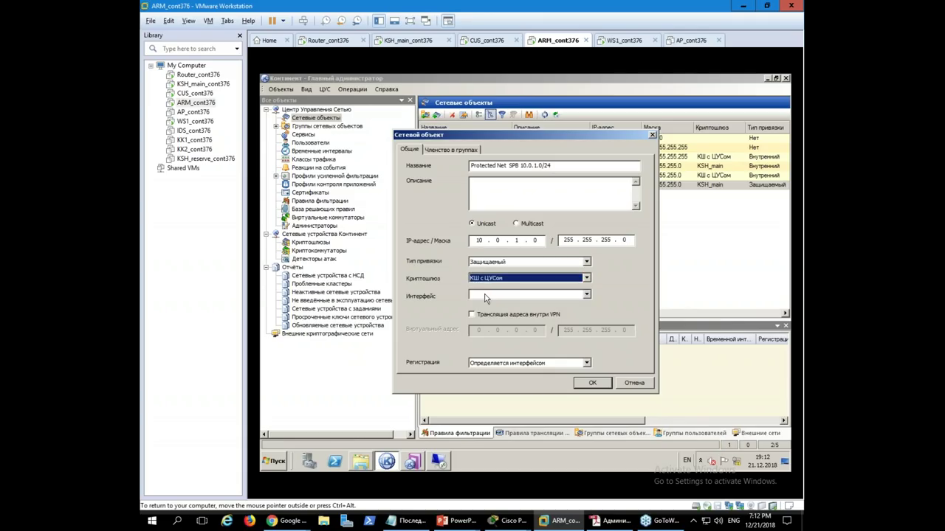
left_click(487, 296)
left_click(476, 324)
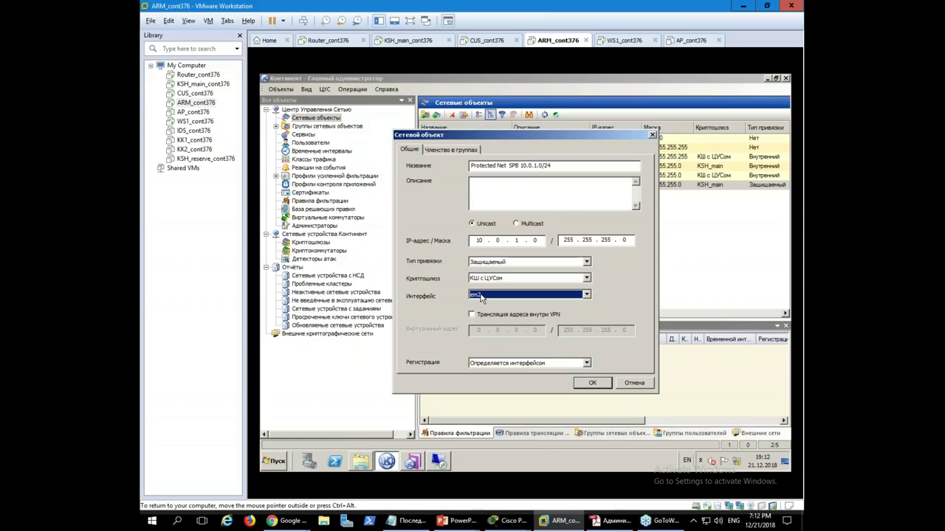
left_click(592, 384)
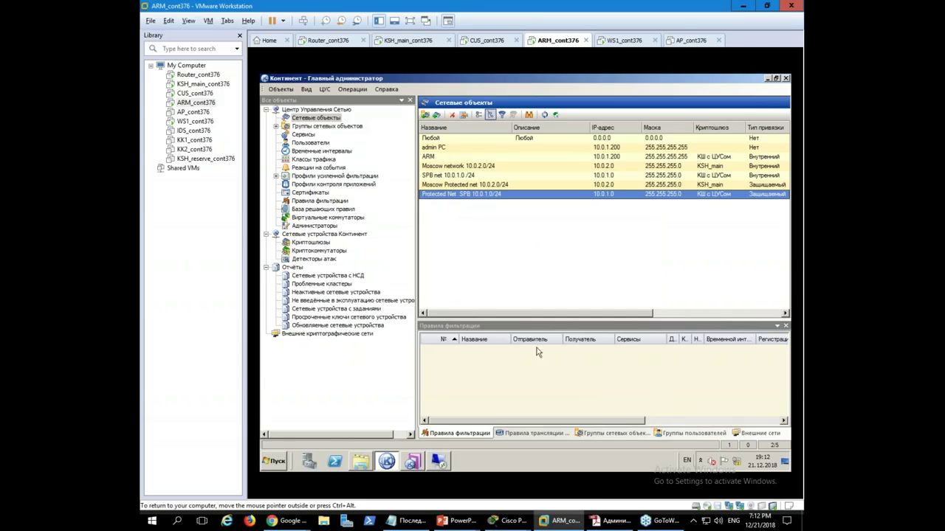
Step: Review the PowerPoint slide on the conditions for encrypting IP packets, temporarily marking the recipient-address condition, and return to Континент
left_click(457, 521)
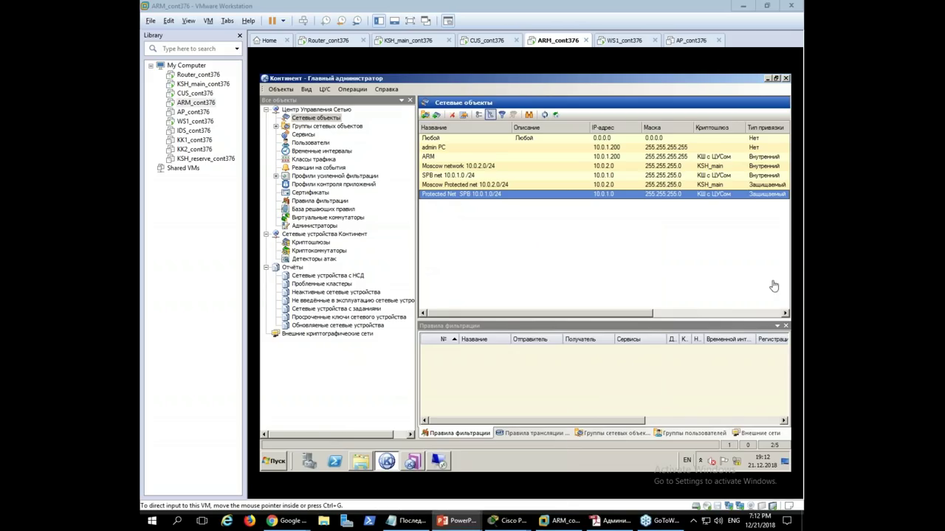
key("Left")
key("Left")
key("Right")
key("Left")
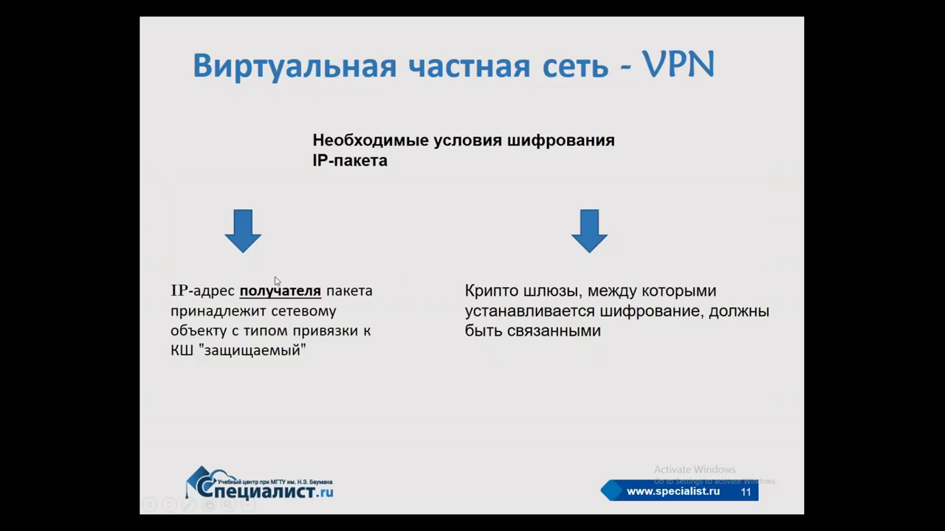
mouse_move(162, 216)
left_mouse_down()
mouse_move(274, 317)
mouse_move(400, 393)
left_mouse_up()
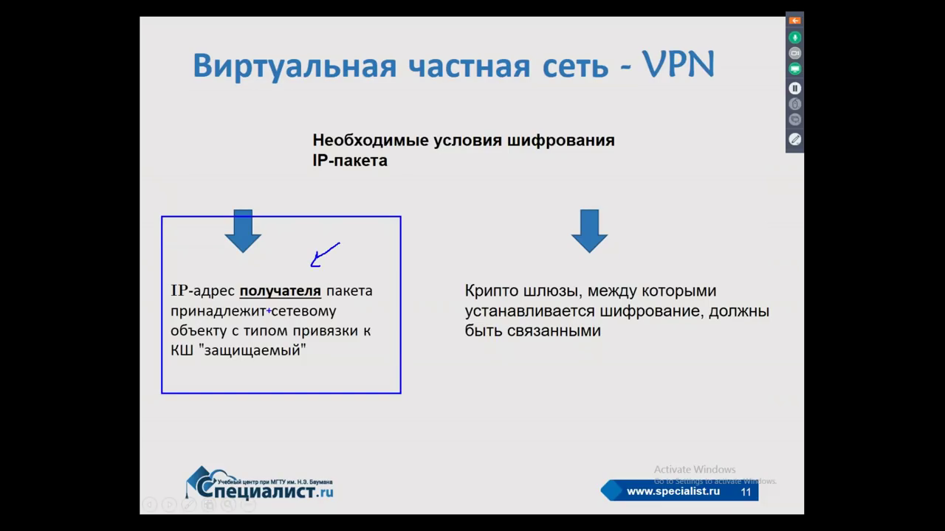
mouse_move(184, 363)
left_mouse_down()
mouse_move(308, 364)
mouse_move(209, 366)
left_mouse_up()
key("Escape")
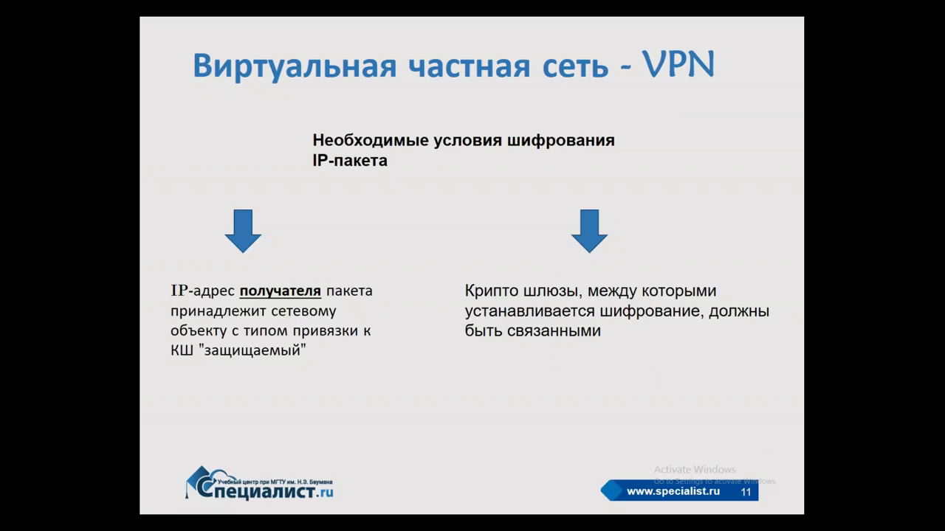
key("alt+Tab")
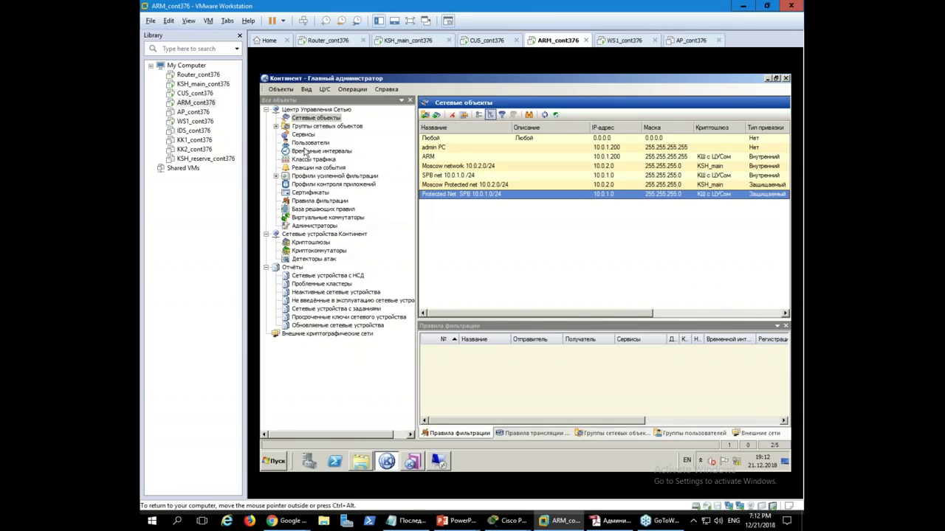
Step: Check the gateways' filtering rules and open the properties of the cryptographic gateway КШ с ЦУСом
left_click(306, 242)
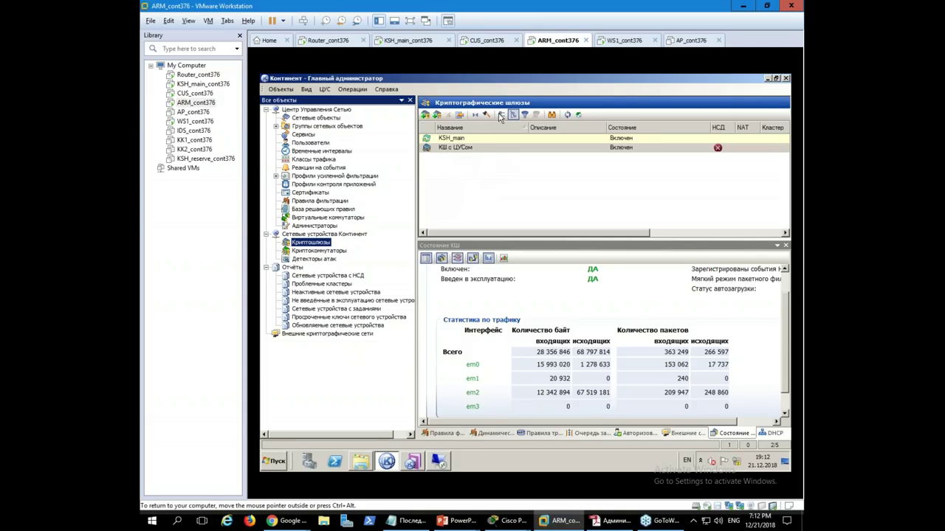
left_click(448, 139)
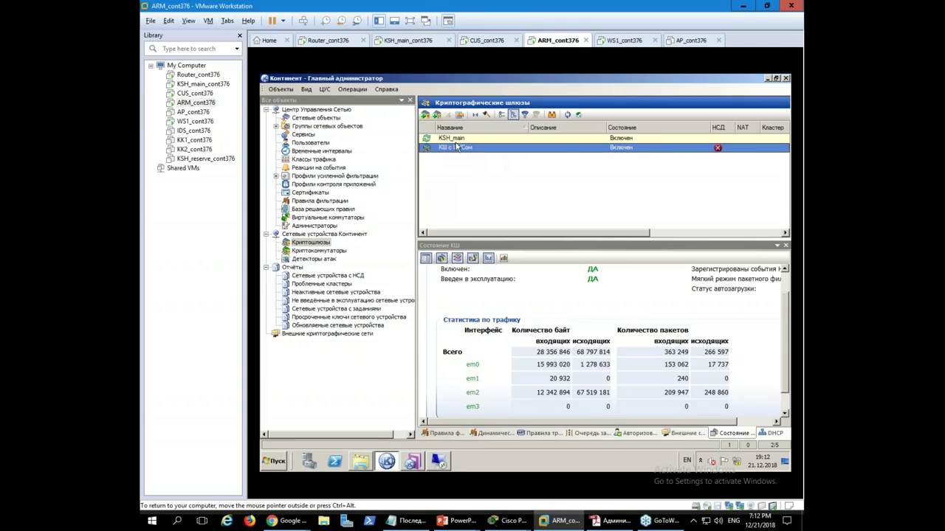
left_click(437, 434)
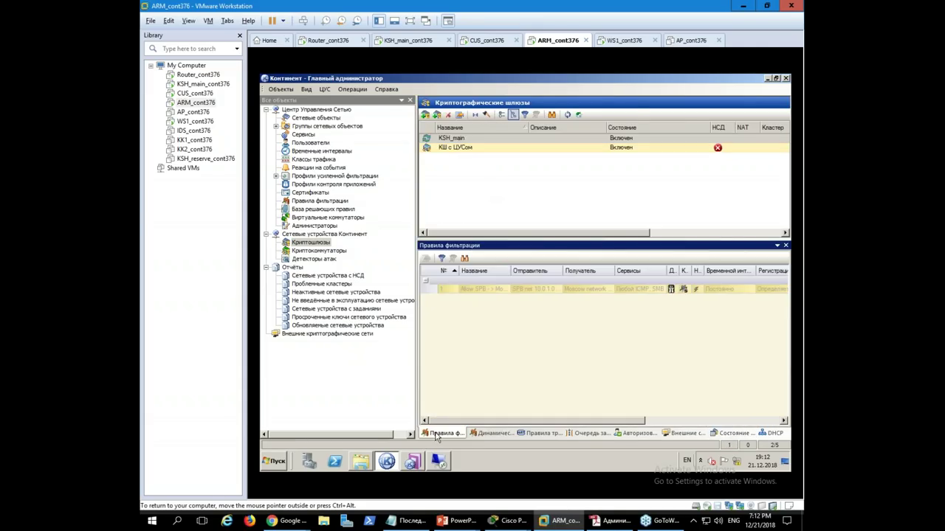
left_click(473, 148)
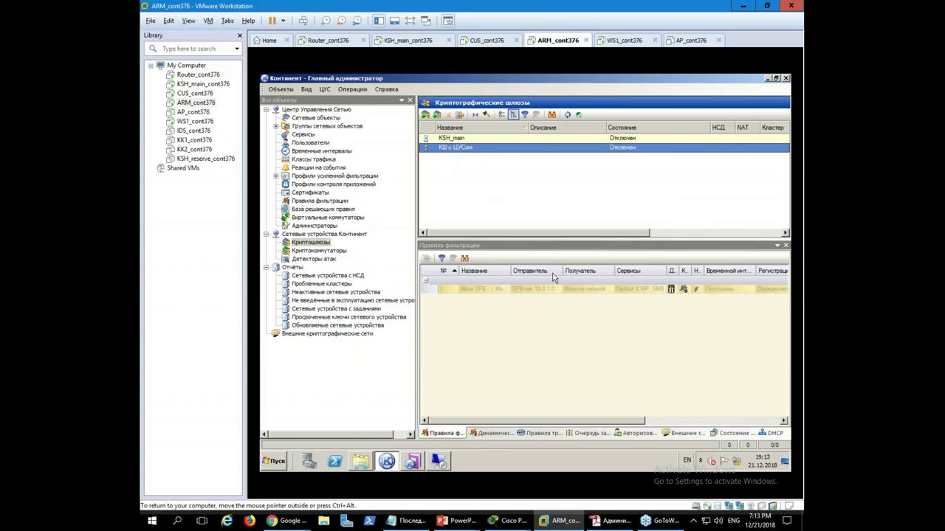
right_click(440, 153)
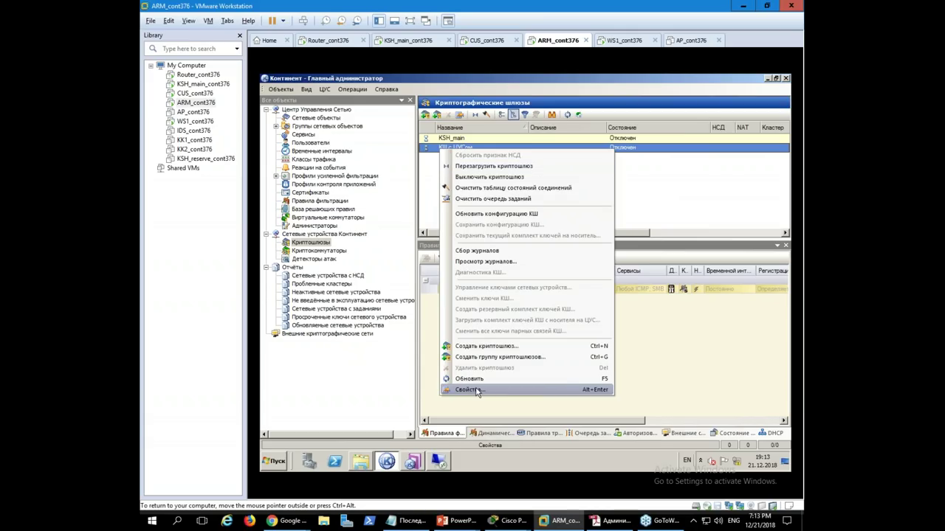
left_click(476, 390)
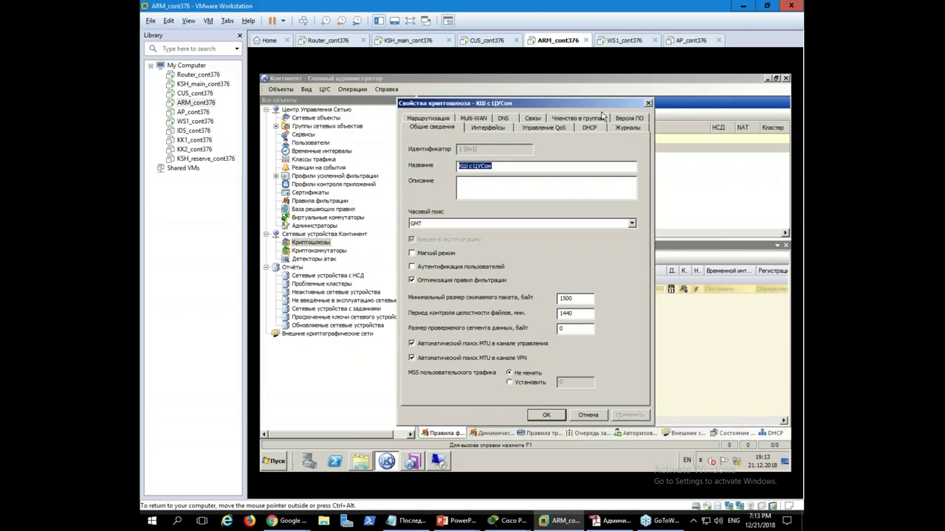
left_click(459, 520)
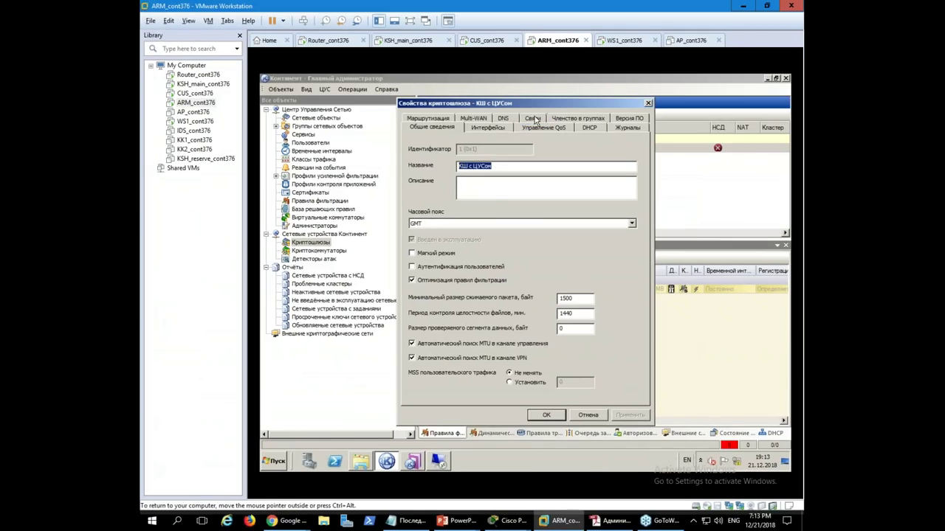
Step: Link KSH_main to the gateway КШ с ЦУСом with packet compression left at Без сжатия, and confirm the properties
left_click(537, 123)
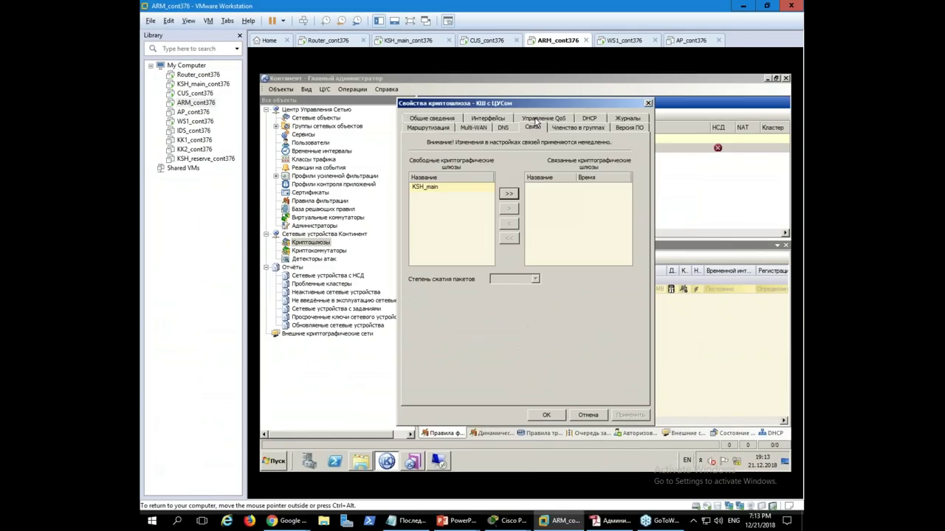
left_click(427, 189)
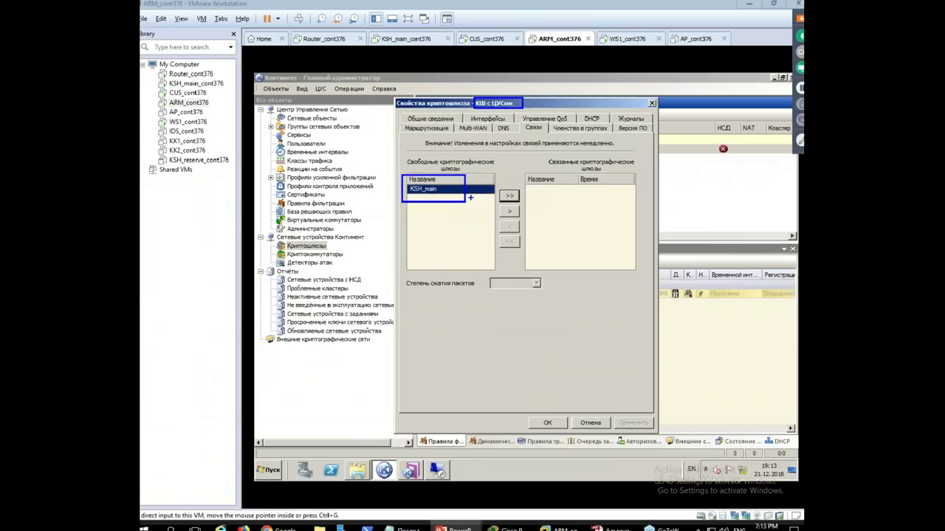
left_click(544, 317)
left_click(547, 191)
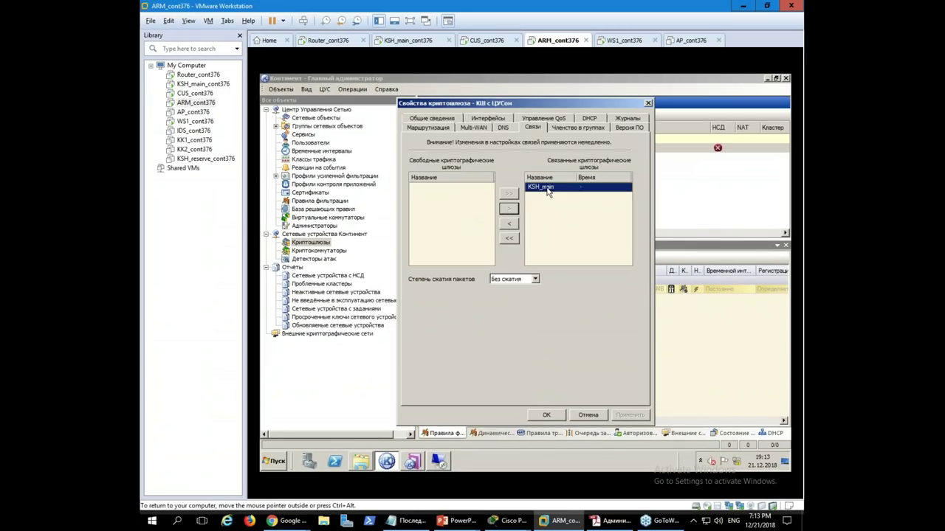
left_click(535, 279)
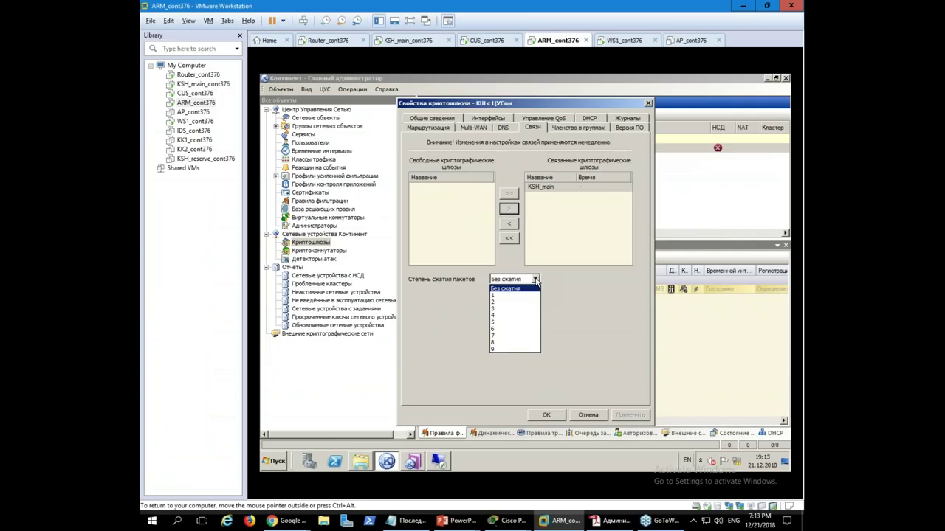
left_click(564, 270)
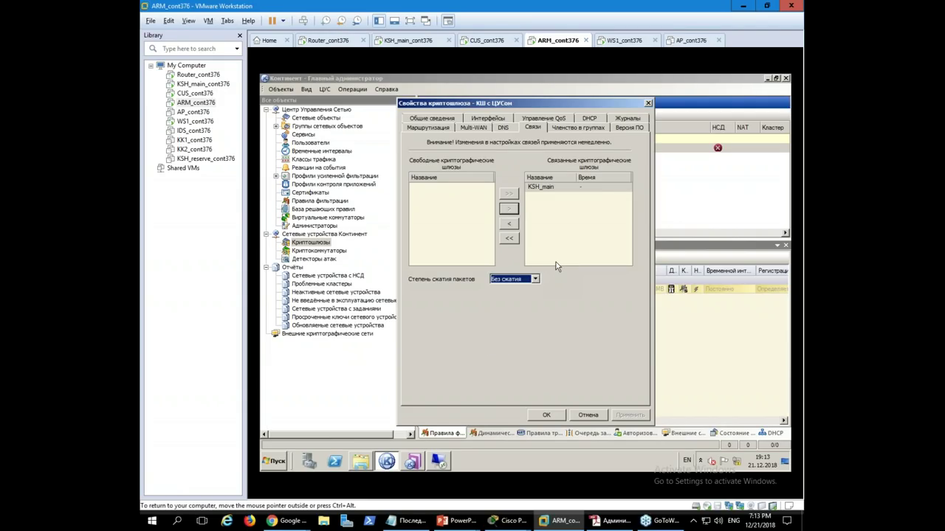
left_click(546, 415)
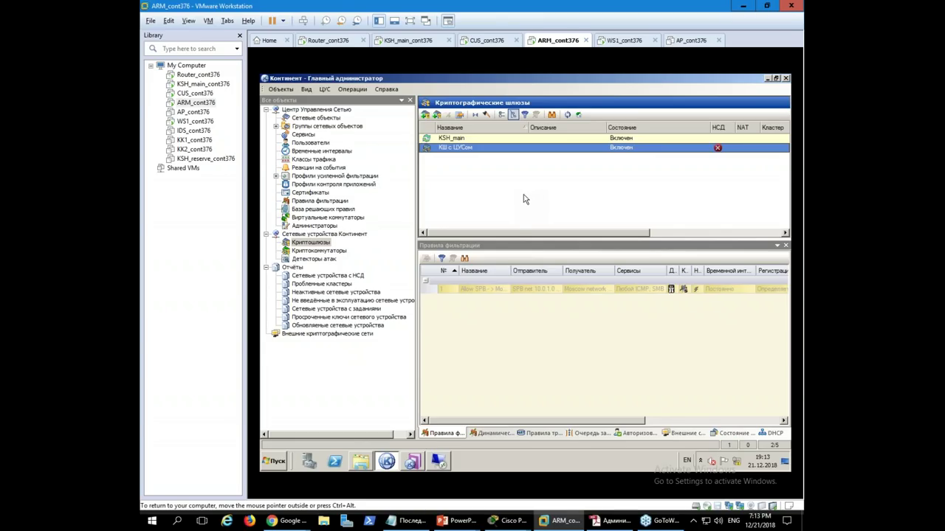
Step: Refresh the cryptographic gateways list and display the list of filtering rules
left_click(568, 115)
left_click(336, 201)
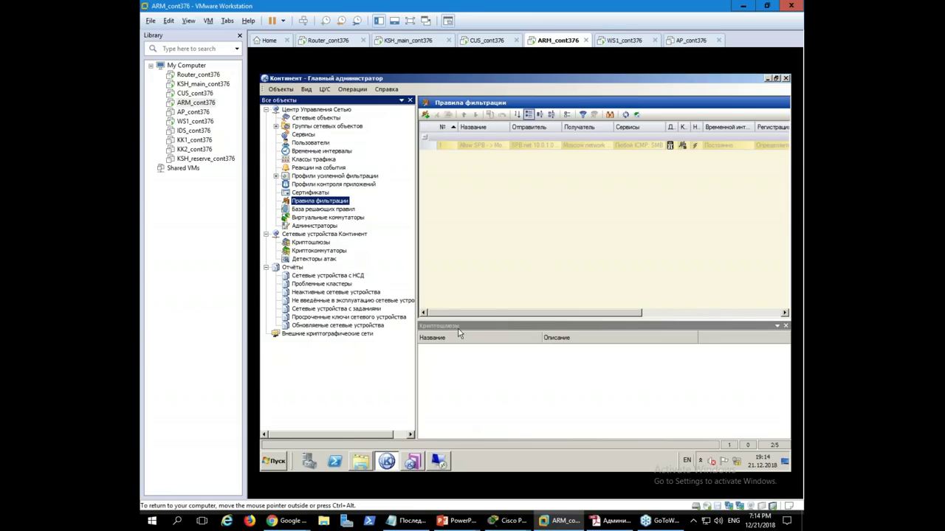
left_click(386, 462)
left_click(361, 461)
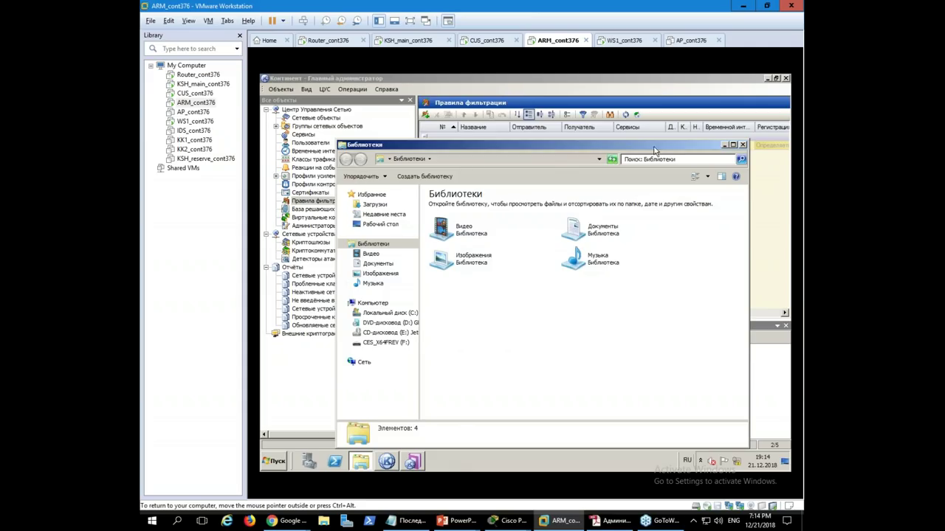
left_click(742, 145)
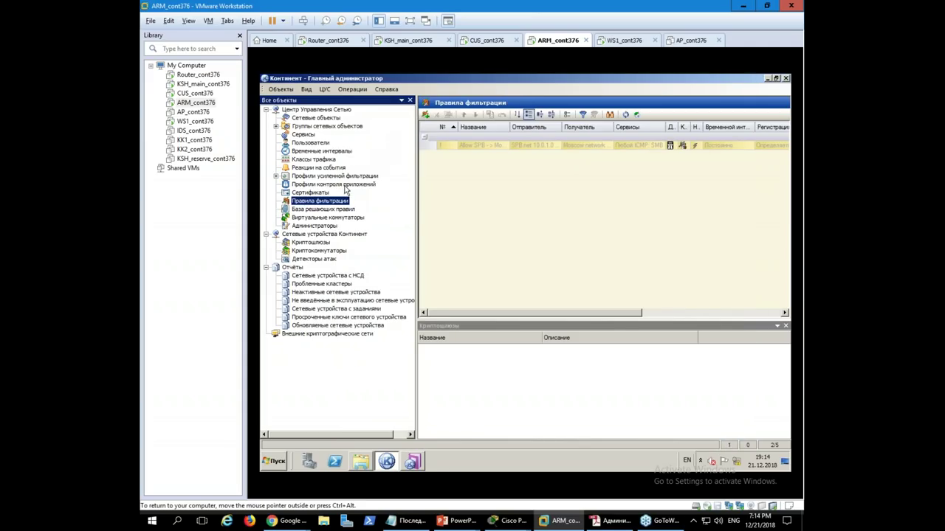
Step: Create a new filtering rule and name it mos to spb VPN
right_click(322, 207)
left_click(358, 209)
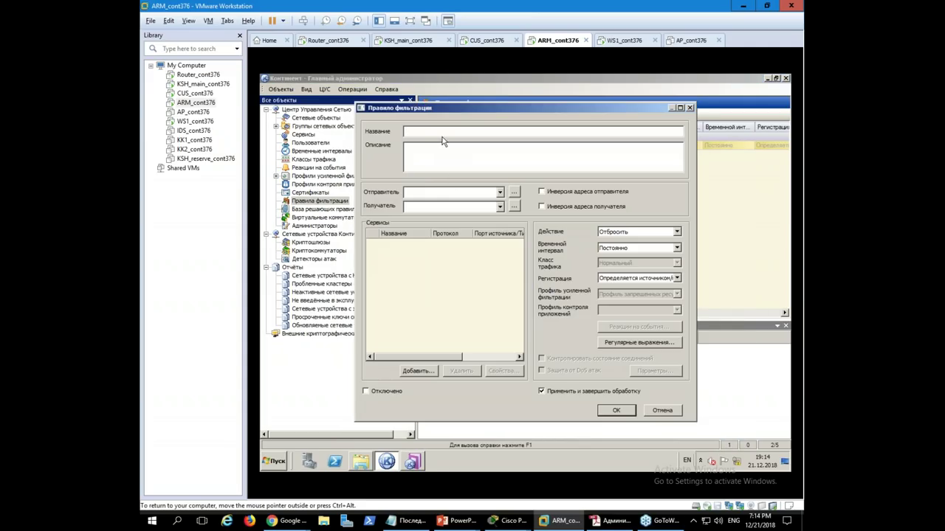
type("mo")
key("BackSpace")
type("os to")
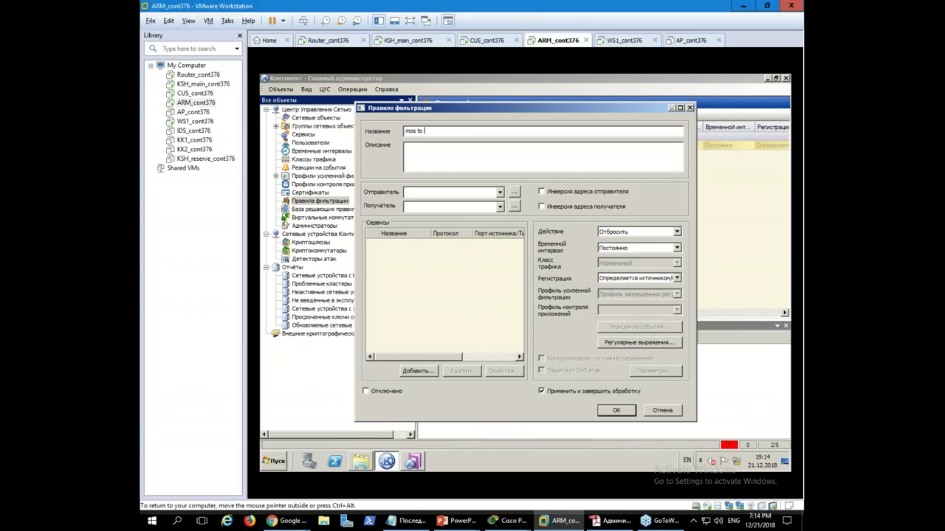
type(" spb VPN")
Step: Set the rule's sender to Moscow Protected net 10.0.2.0/24 and its recipient to Protected Net SPB 10.0.1.0/24
left_click(500, 193)
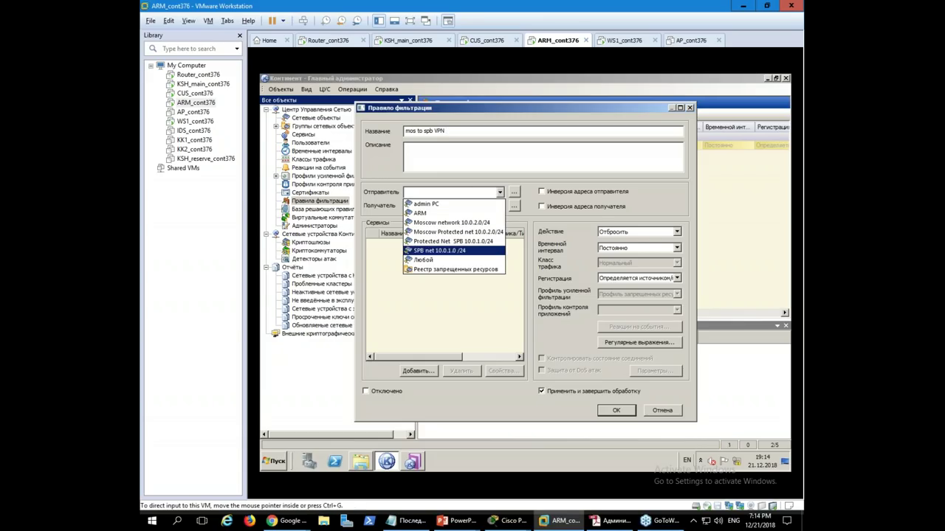
left_click(438, 233)
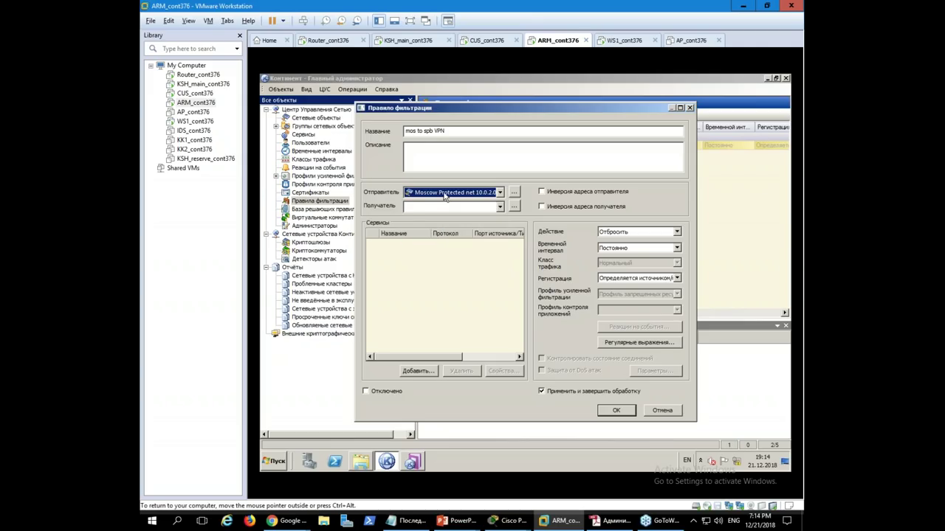
left_click(500, 207)
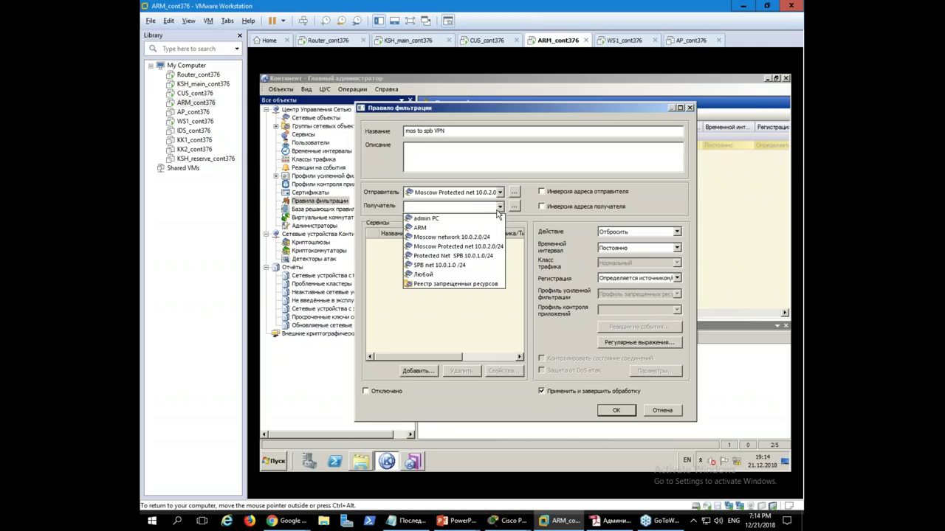
left_click(467, 257)
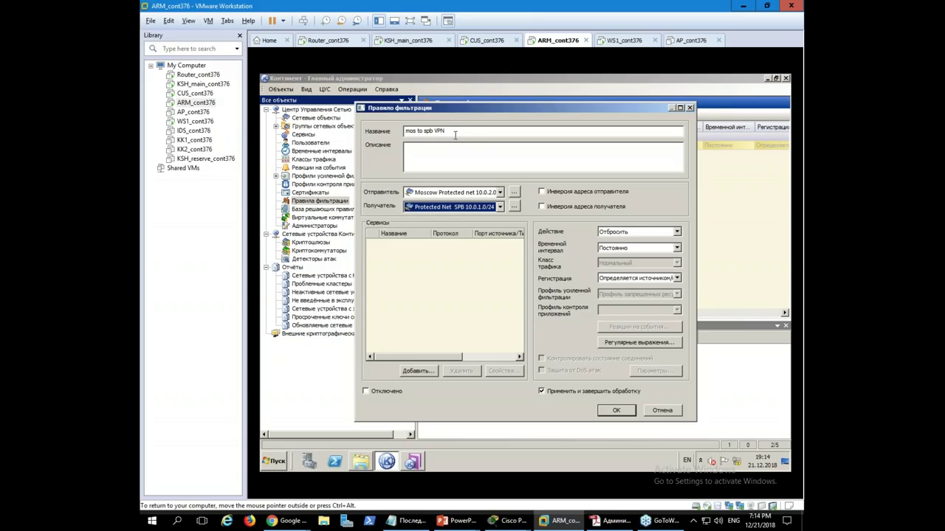
Step: Set the rule's action to Пропустить and enable connection state control
left_click(627, 232)
left_click(615, 251)
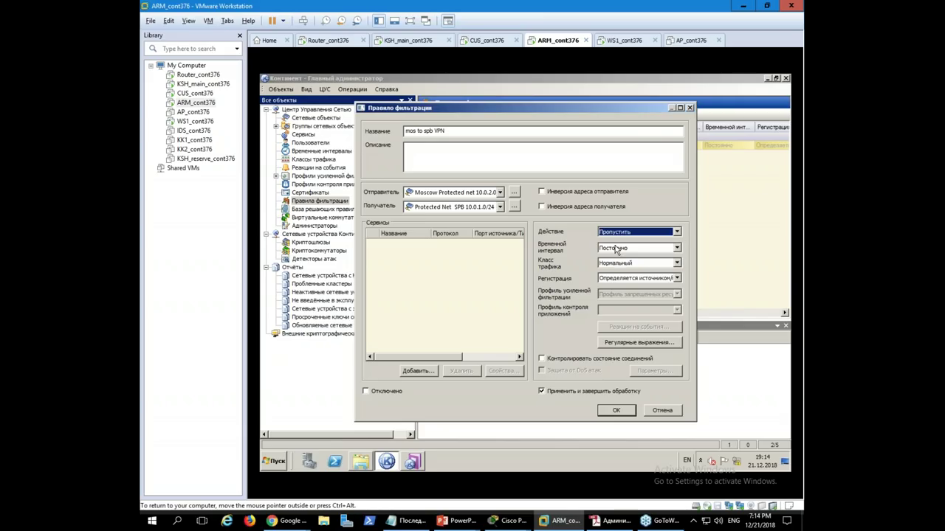
left_click(564, 360)
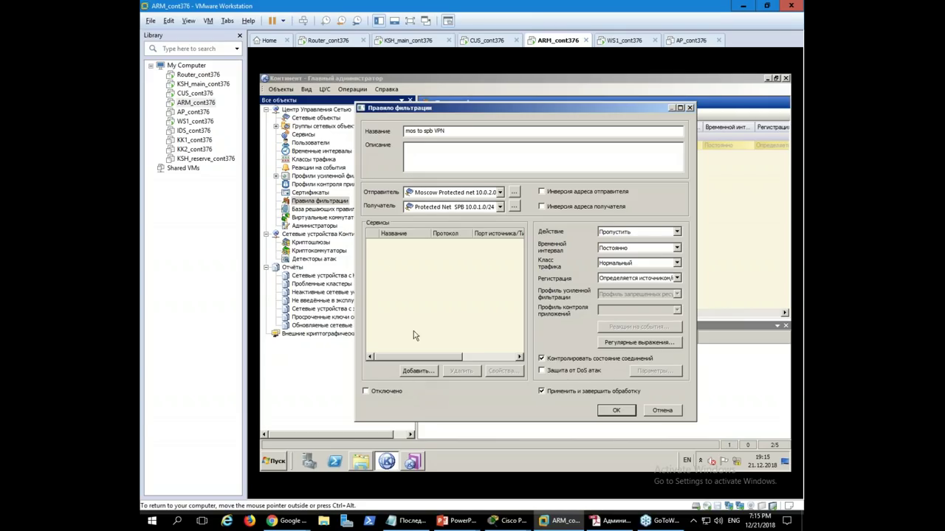
Step: Add the services Любой ICMP and SMB to the filtering rule
left_click(418, 370)
left_click(354, 223)
left_click(656, 349)
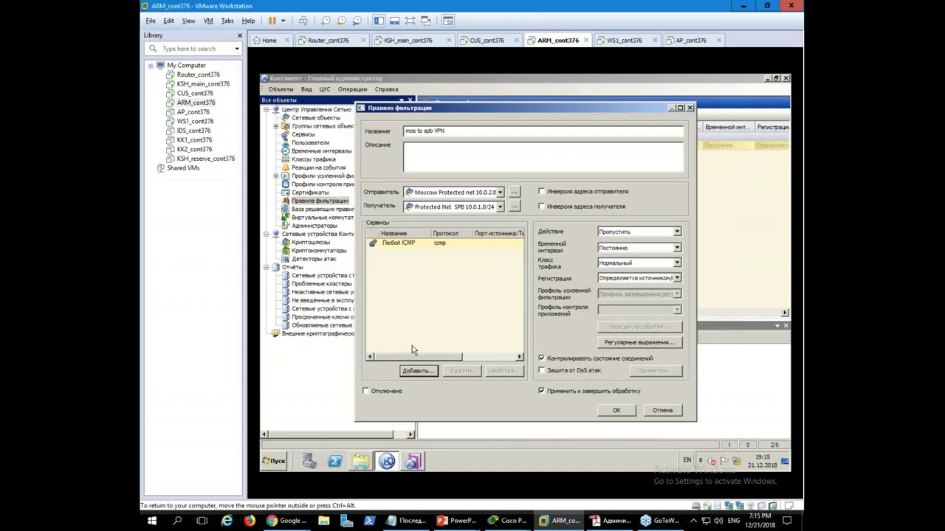
left_click(424, 372)
scroll(371, 281, "down", 5)
scroll(371, 281, "down", 10)
scroll(516, 306, "down", 20)
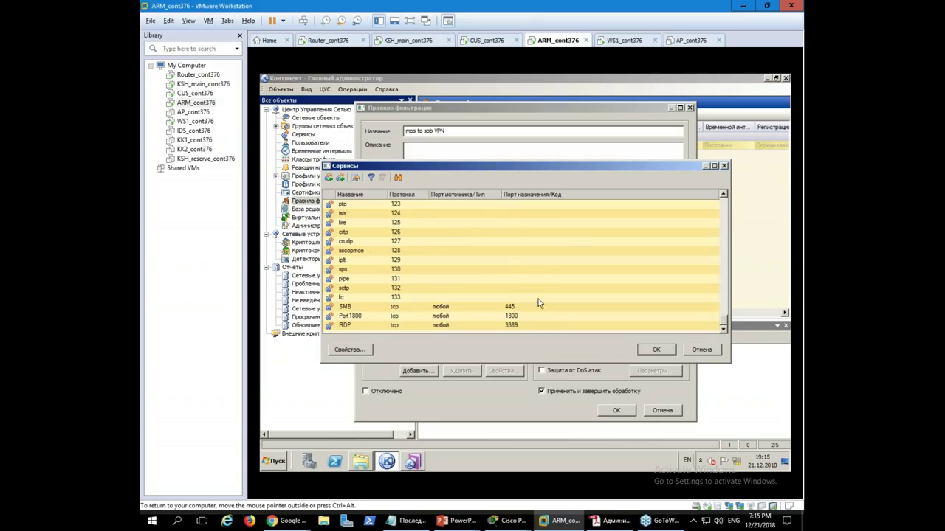
left_click(538, 304)
left_click(656, 350)
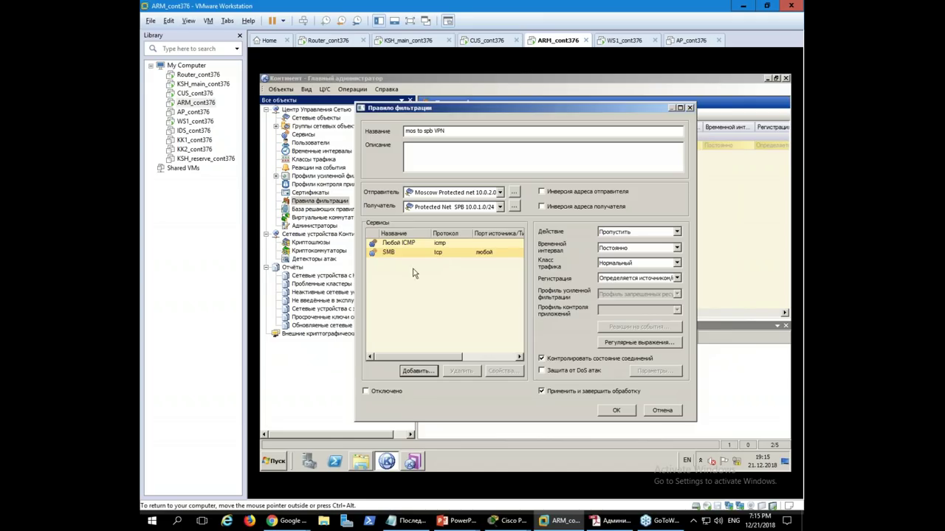
Step: Add the RDP service to the rule's services and save the filtering rule
left_click(418, 370)
left_click(520, 280)
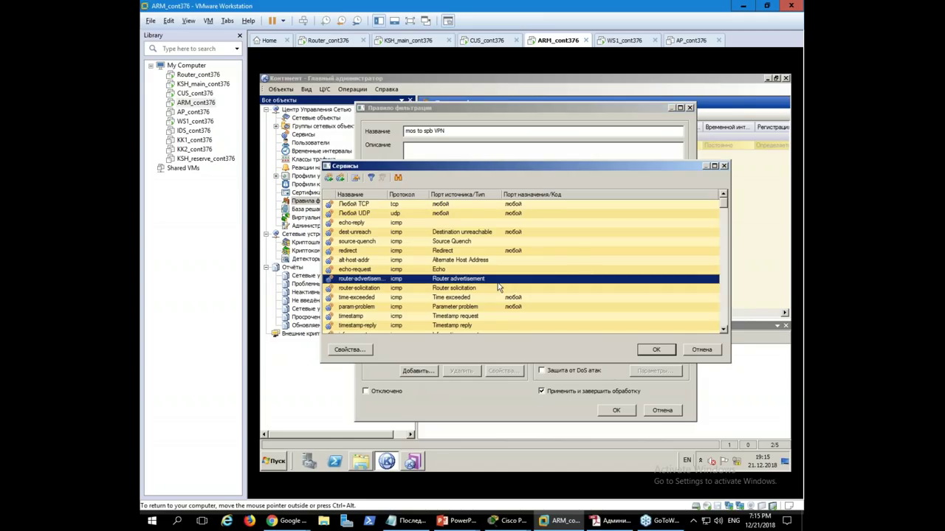
left_click_drag(724, 206, 724, 327)
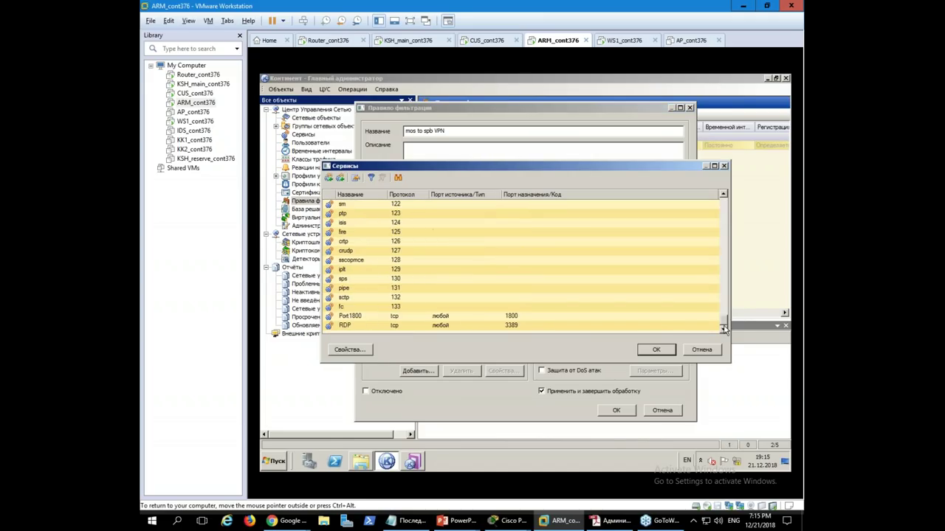
left_click(511, 326)
left_click(654, 349)
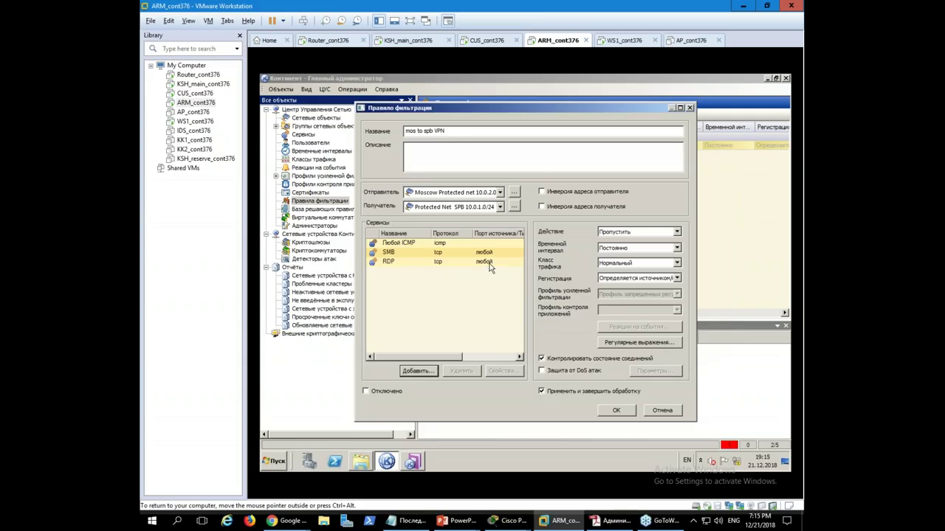
left_click(618, 411)
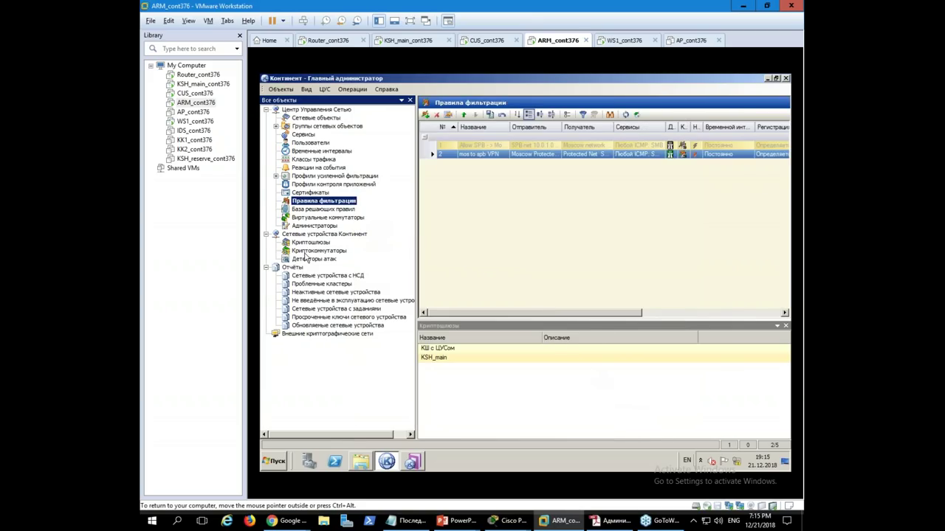
Step: Display the cryptographic gateways and examine KSH_main's VPN channel to КШ с ЦУСом in its status details, marking that section
left_click(363, 233)
left_click(522, 291)
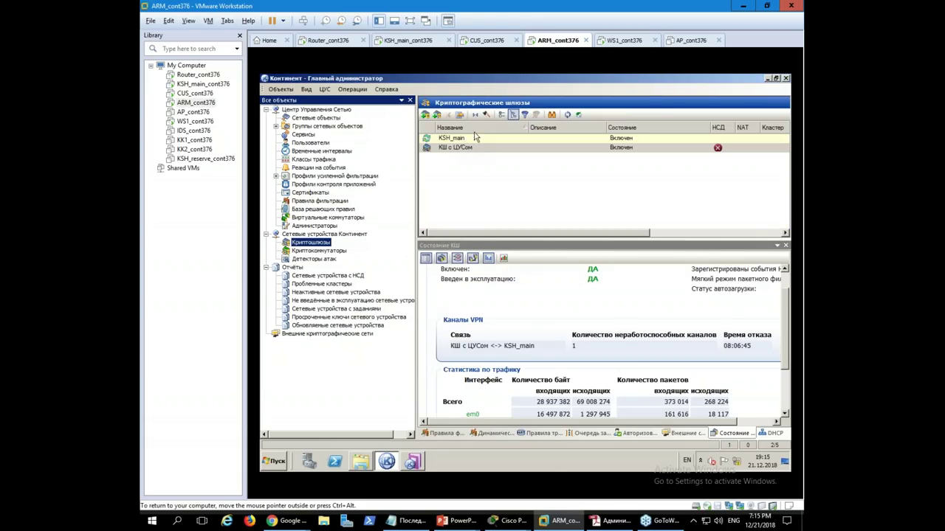
left_click(485, 140)
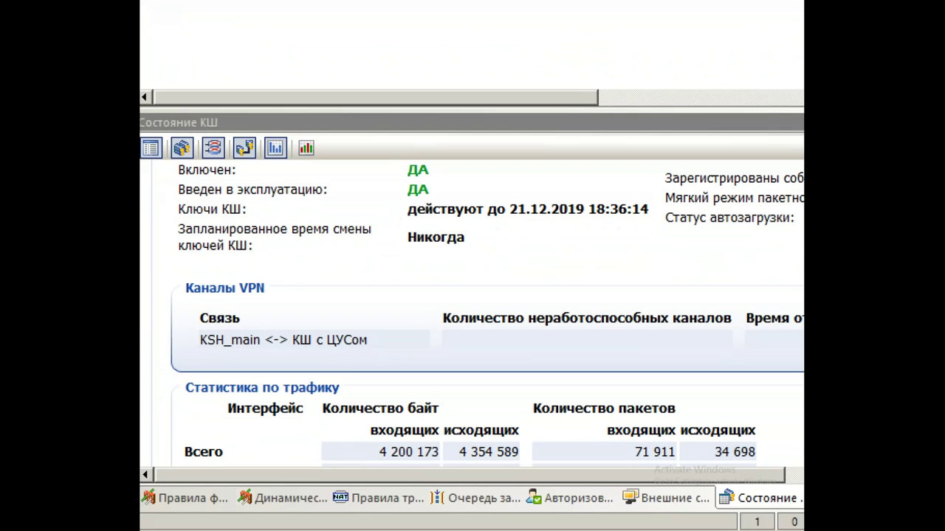
left_click_drag(152, 260, 417, 365)
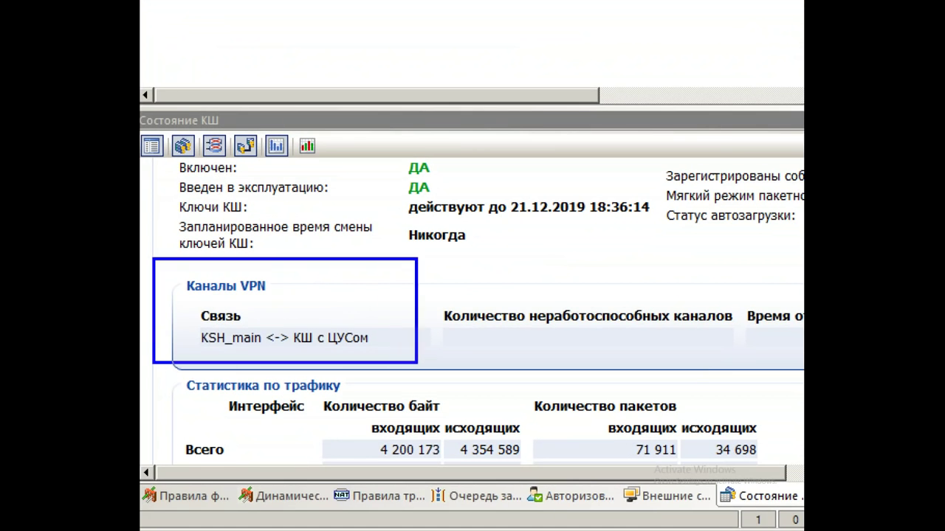
left_click_drag(174, 293, 307, 303)
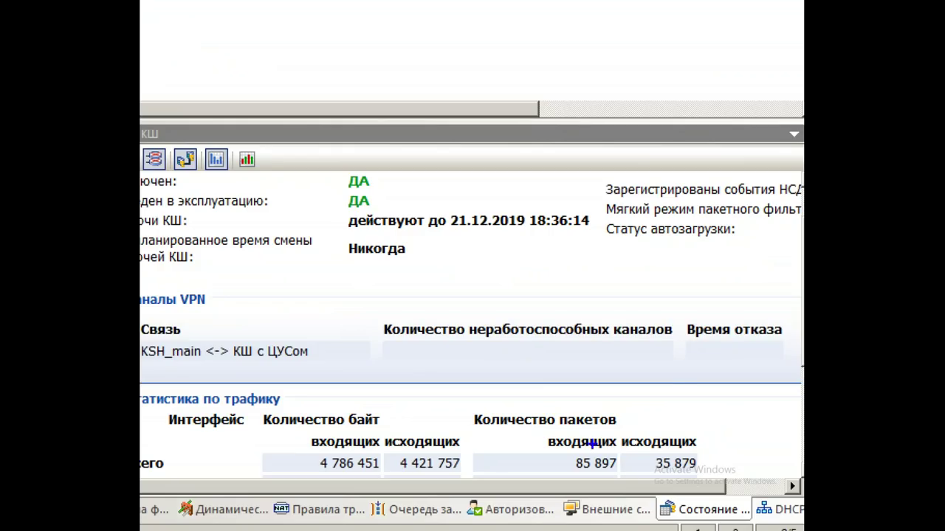
mouse_move(714, 316)
left_mouse_down()
mouse_move(714, 341)
mouse_move(727, 336)
left_mouse_up()
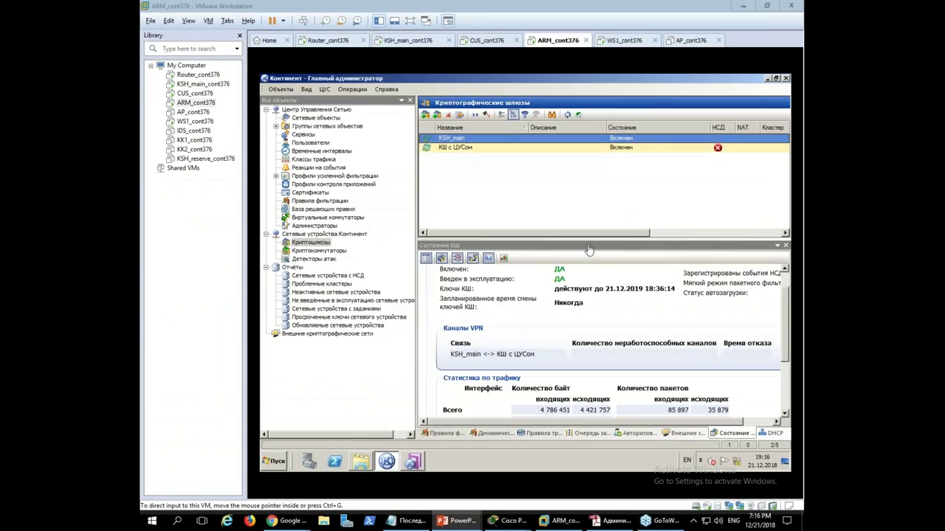
Step: Check the VPN channels column in the gateways list and compare the status details of КШ с ЦУСом and KSH_main
left_click_drag(563, 238, 674, 235)
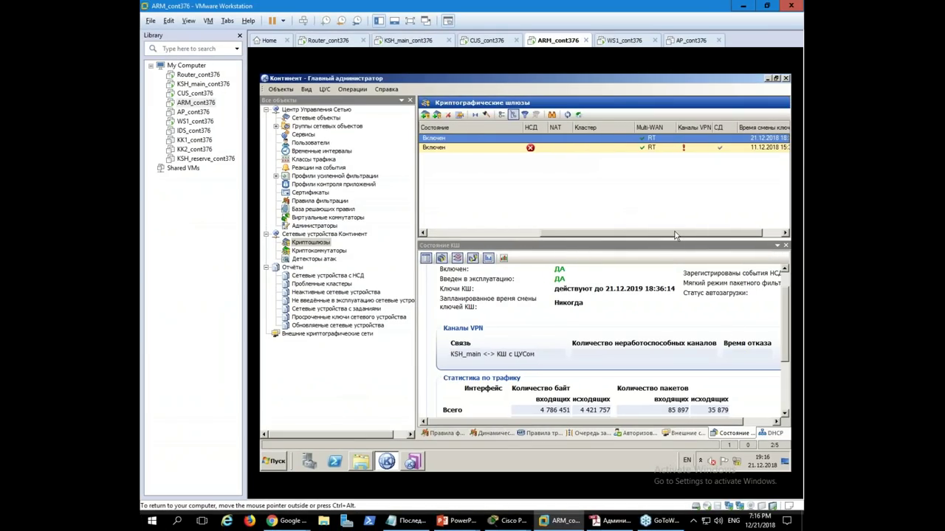
left_click(683, 150)
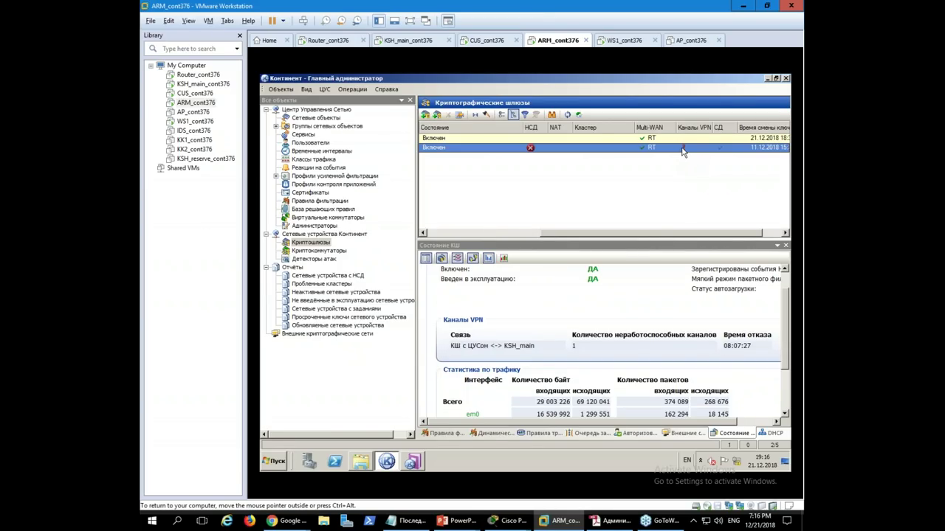
left_click(502, 236)
left_click_drag(502, 236, 642, 237)
left_click(435, 235)
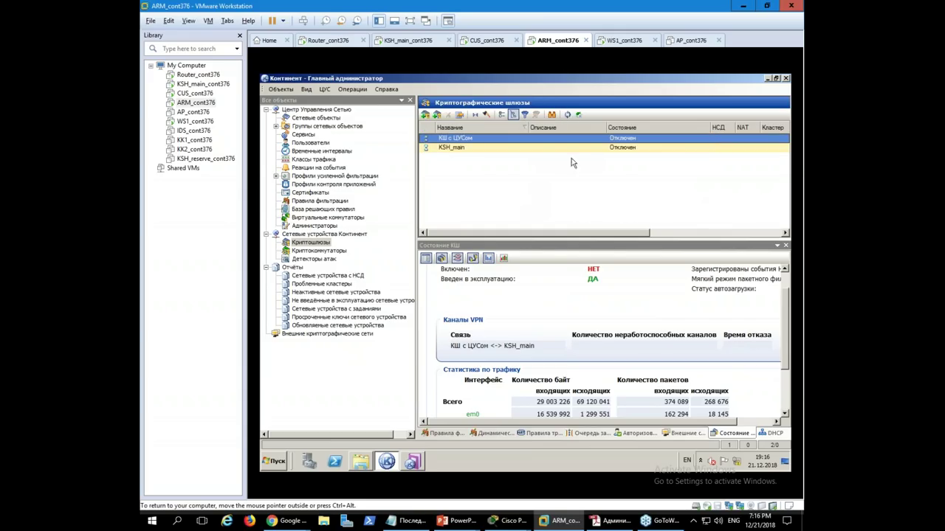
left_click_drag(550, 236, 502, 236)
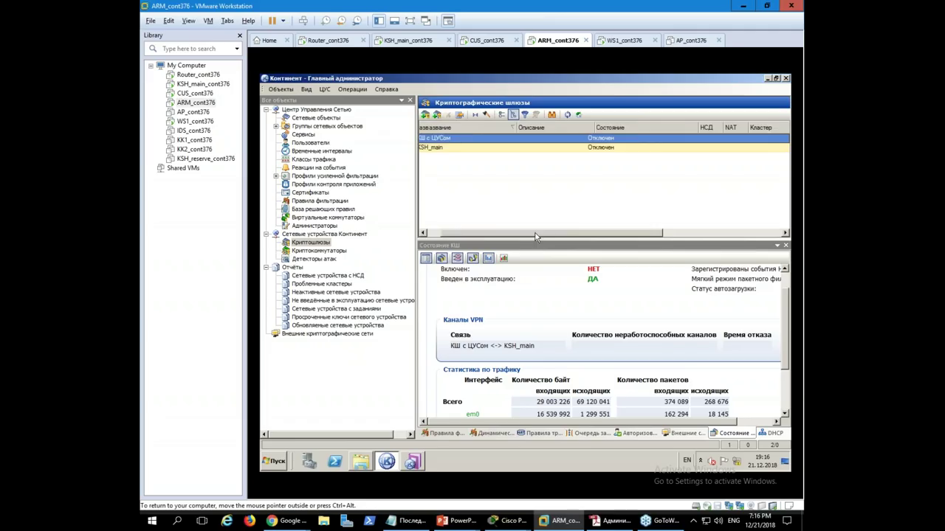
left_click(473, 148)
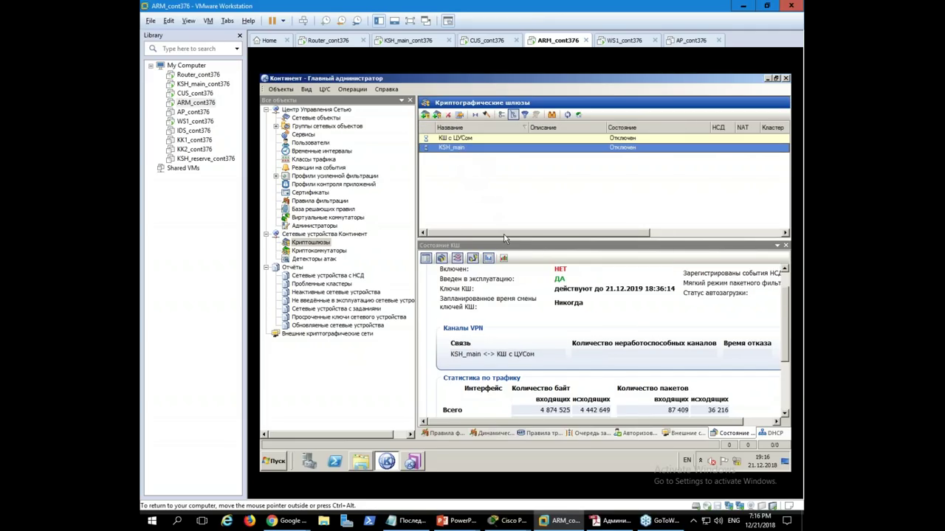
mouse_move(505, 236)
left_mouse_down()
mouse_move(644, 241)
mouse_move(497, 245)
left_mouse_up()
Step: Magnify the gateways list and temporarily mark the status icons beside КШ с ЦУСом and KSH_main
key("ctrl+alt")
key("alt+Tab")
left_click_drag(439, 142, 418, 156)
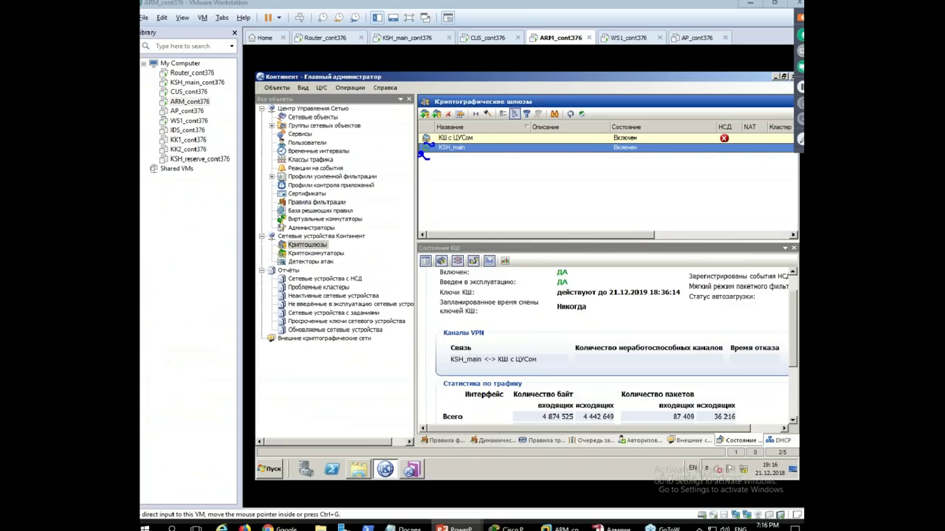
mouse_move(571, 234)
left_mouse_down()
mouse_move(603, 242)
mouse_move(553, 243)
left_mouse_up()
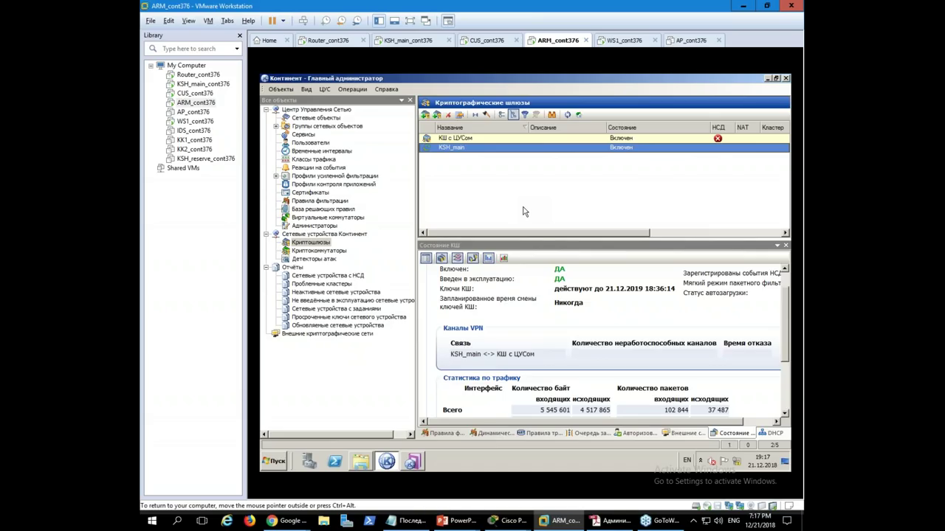
Step: Refresh the cryptographic gateways list and recheck the VPN channel status of КШ с ЦУСом and KSH_main
left_click(566, 115)
mouse_move(557, 235)
left_mouse_down()
mouse_move(721, 235)
mouse_move(539, 235)
left_mouse_up()
left_click(478, 139)
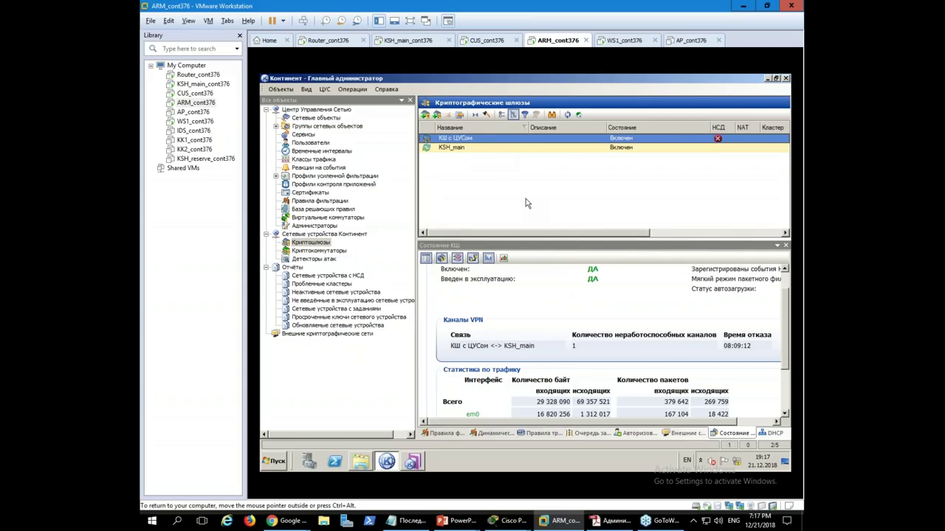
mouse_move(546, 235)
left_mouse_down()
mouse_move(679, 236)
mouse_move(540, 236)
left_mouse_up()
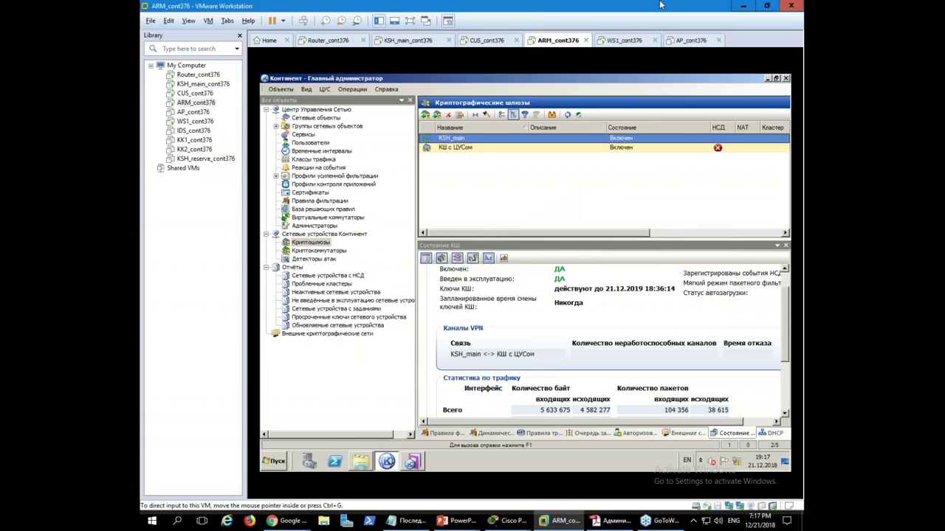
left_click_drag(506, 237, 453, 234)
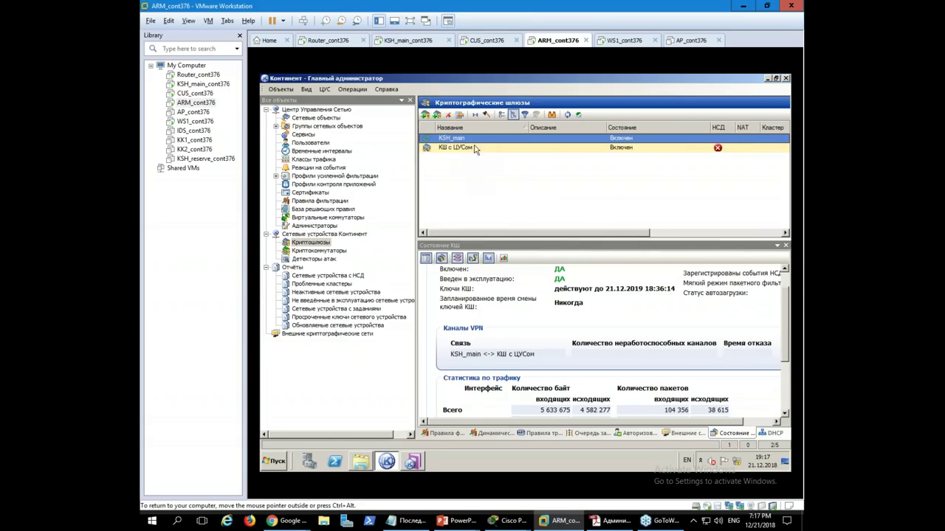
Step: Look through the KSH_main, CUS and Router virtual machines, including the router's ICMP capture, and recheck the gateways list on ARM_cont376
left_click(408, 41)
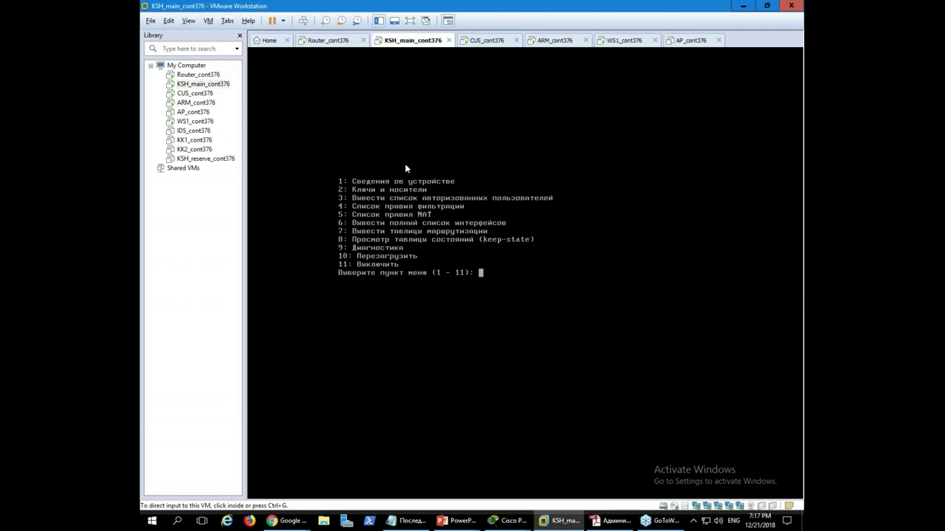
left_click(622, 40)
left_click(551, 42)
left_click(487, 41)
left_click(408, 41)
left_click(347, 41)
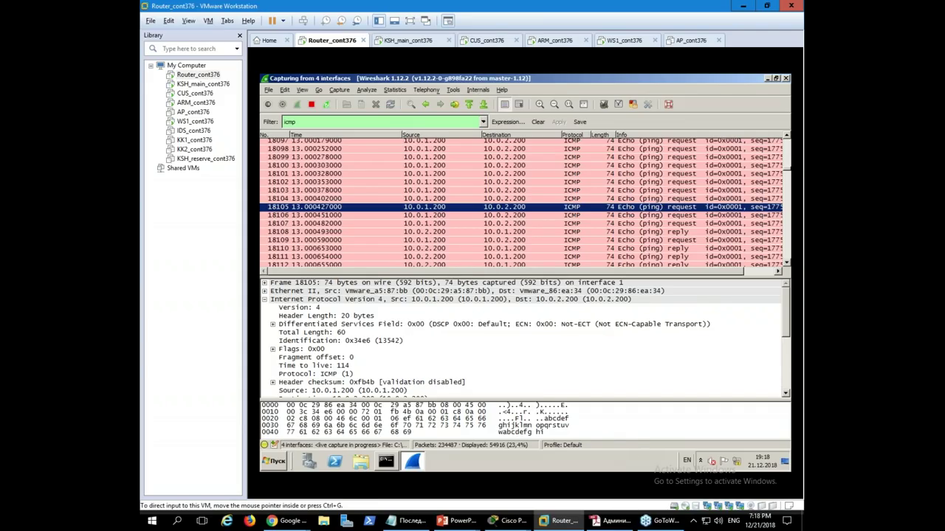
left_click(405, 43)
left_click(484, 43)
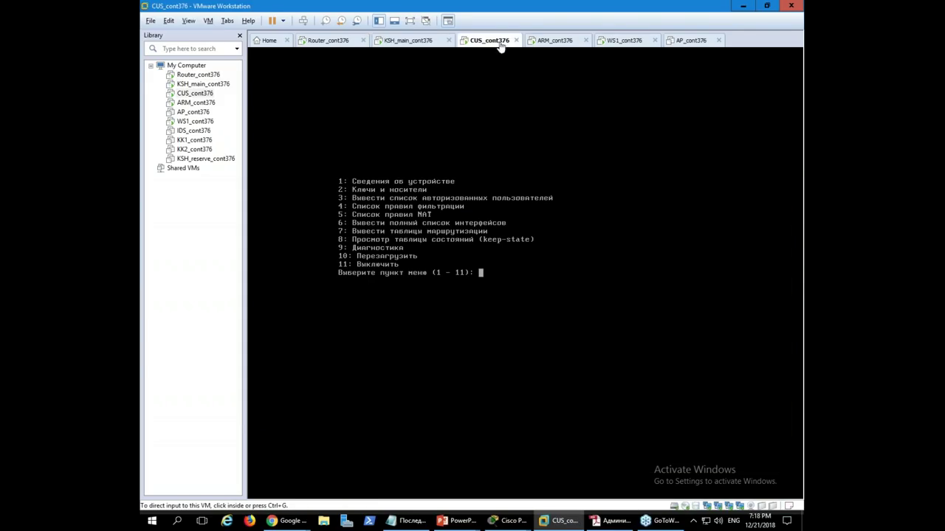
left_click(552, 42)
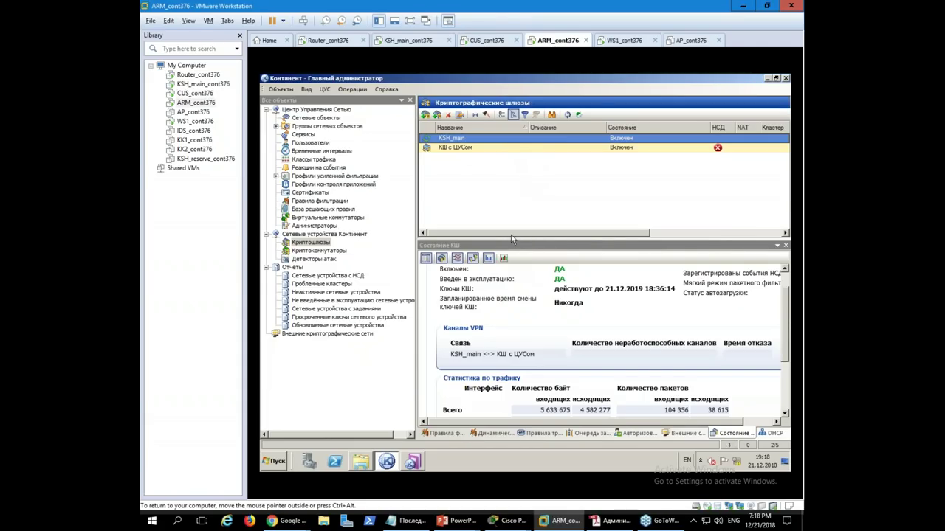
left_click_drag(511, 235, 586, 238)
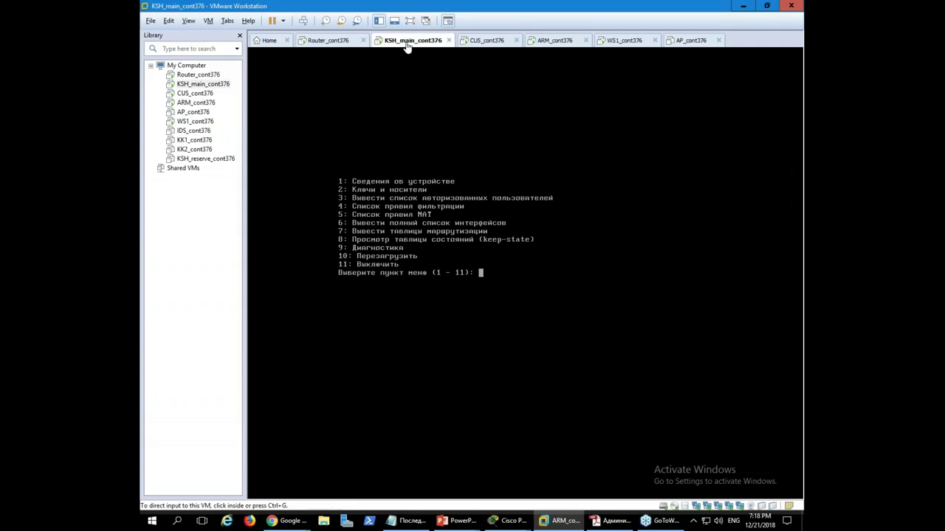
Step: Reboot the KSH_main_cont376 cryptographic gateway from its console menu with option 10 and confirm the restart
left_click(410, 41)
left_click(485, 285)
type("10")
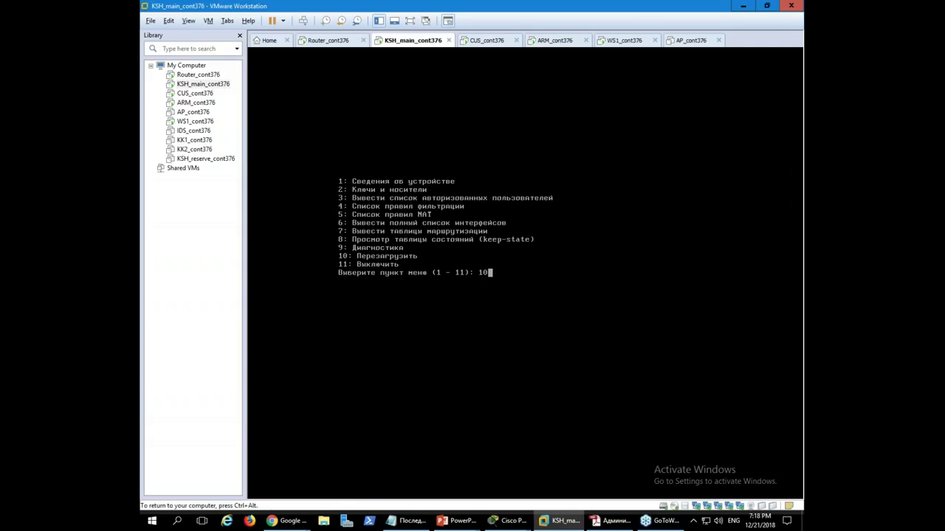
key("Return")
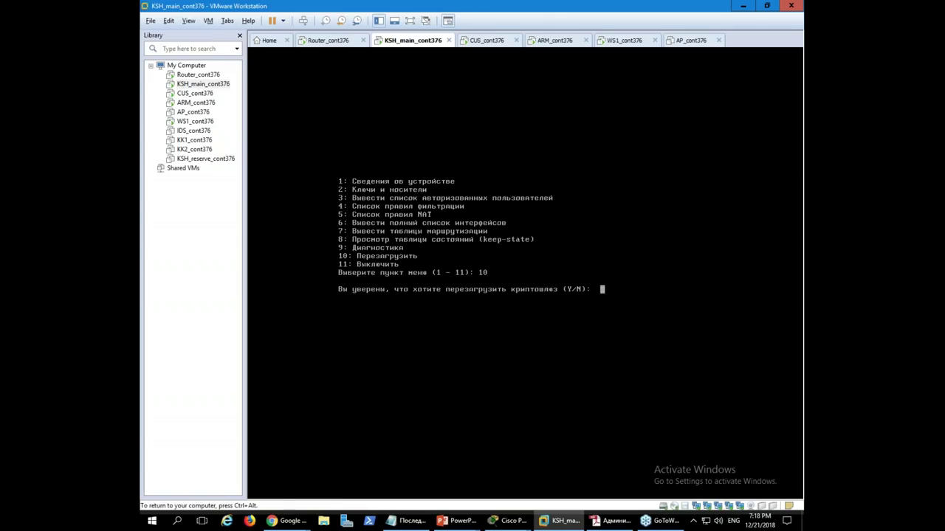
type("y")
key("Return")
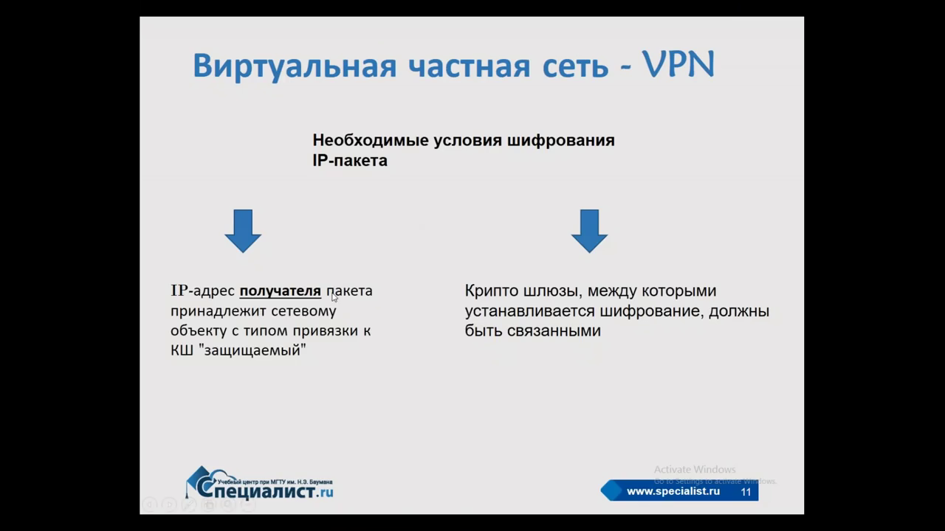
Step: Look back through the VPN presentation to its plan and on to the slide about the purpose of the АПКШ "Континент" complex
key("Right")
key("Right")
key("Right")
key("Right")
key("Left")
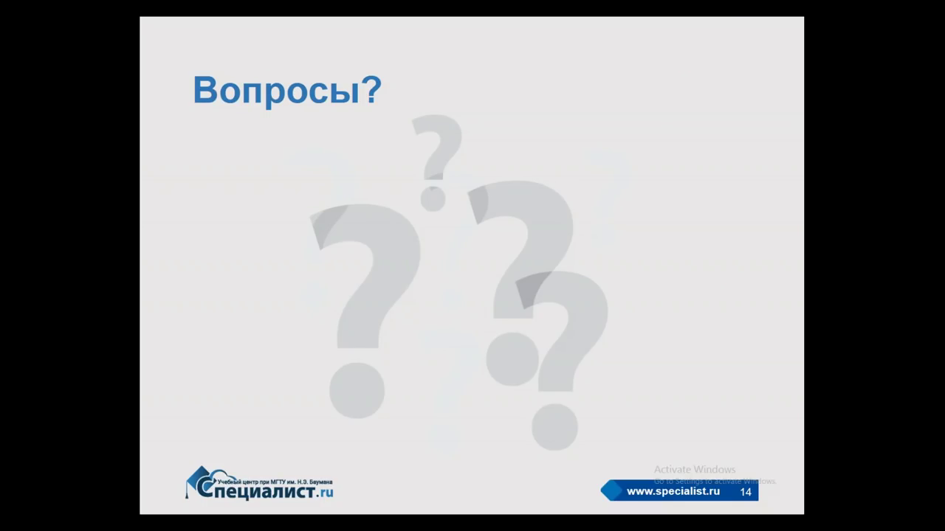
key("Left")
key("Left")
key("Left")
key("Left")
key("Left")
key("Left")
key("Left")
key("Left")
key("Left")
key("Left")
key("Left")
key("Left")
key("Left")
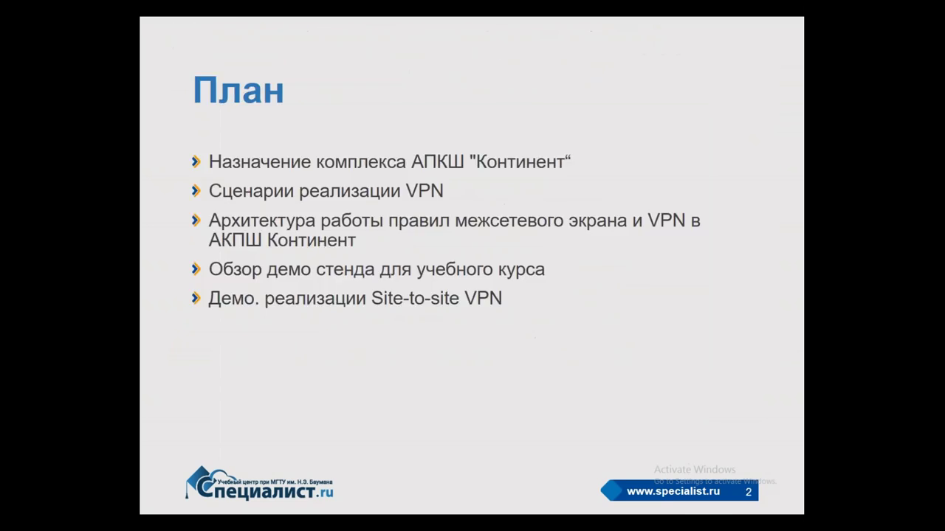
key("Right")
key("Right")
key("Right")
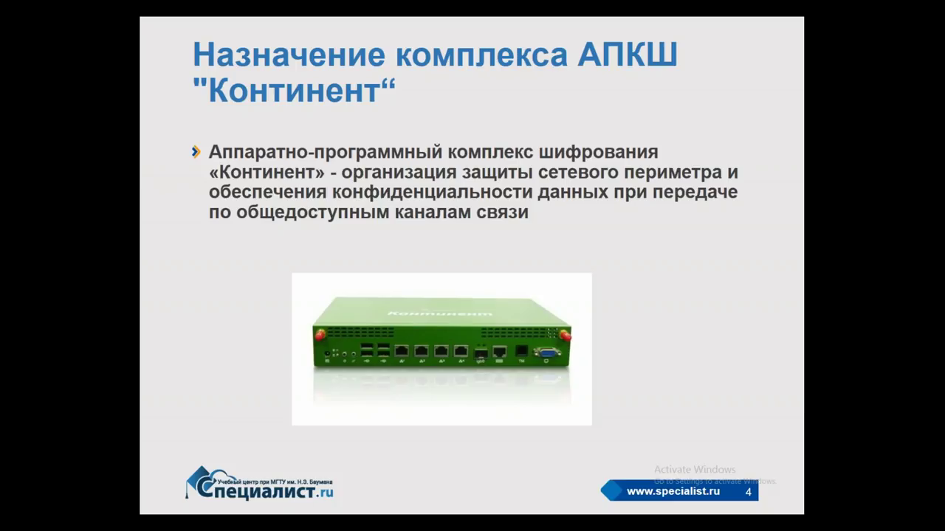
Step: Switch to the Demot.pkt diagram in Cisco Packet Tracer and temporarily mark the whole stand, the IDS, KSH-main and its link to KSH-reserve
key("super+d")
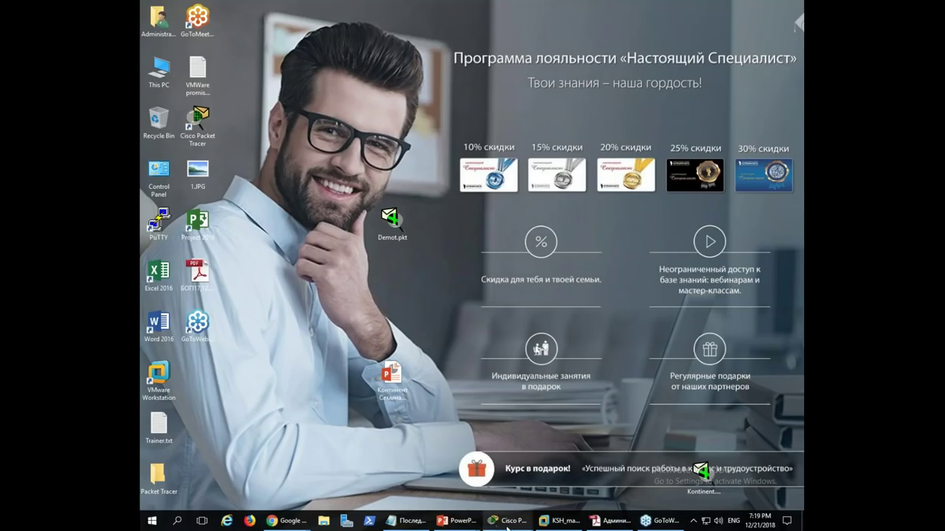
mouse_move(518, 527)
left_click(548, 476)
scroll(483, 177, "up", 10)
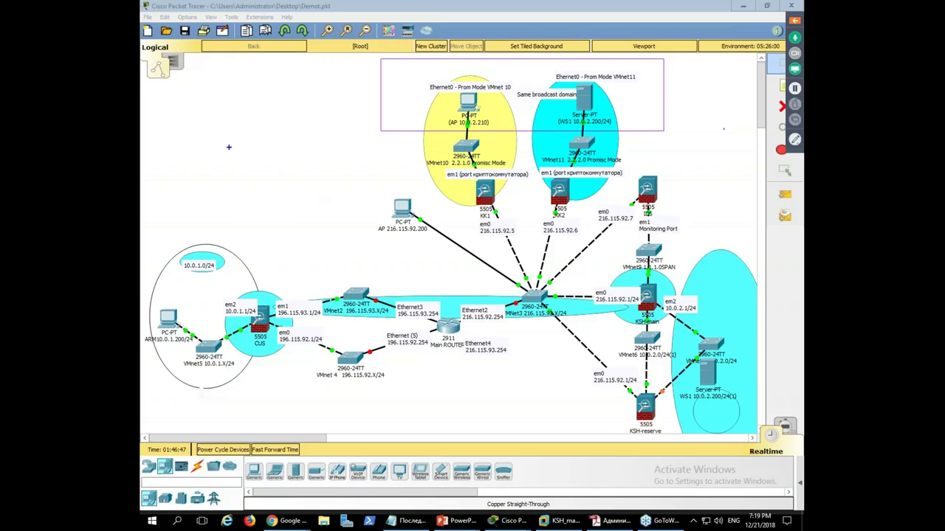
mouse_move(138, 43)
left_mouse_down()
mouse_move(477, 336)
mouse_move(676, 431)
mouse_move(746, 434)
left_mouse_up()
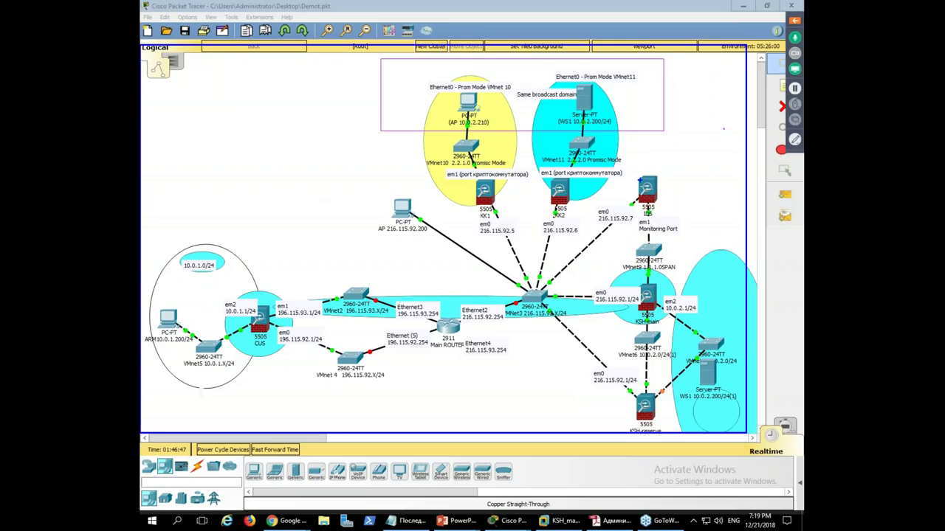
left_click_drag(626, 158, 689, 240)
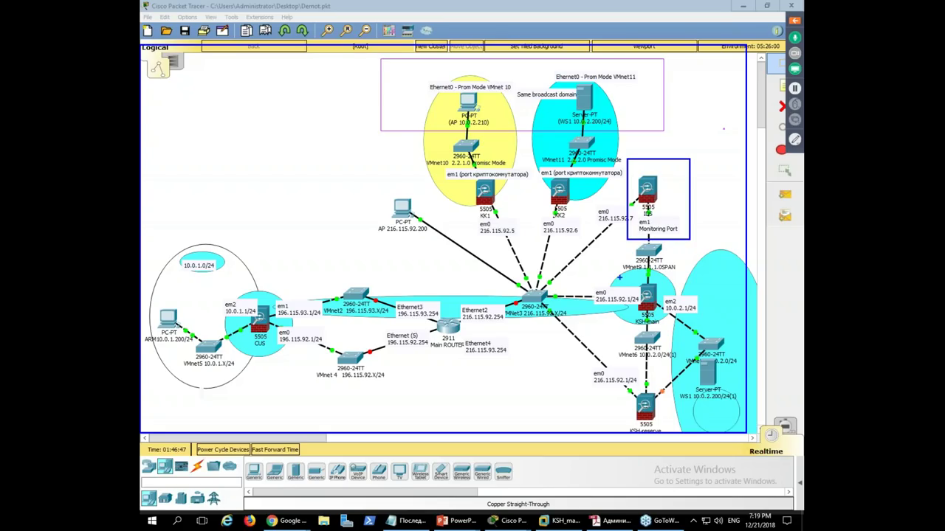
left_click_drag(617, 268, 693, 326)
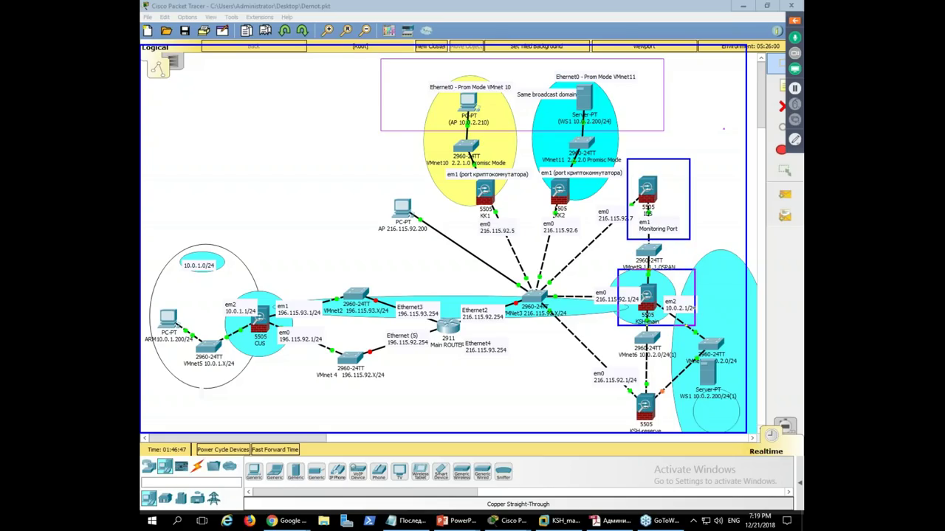
mouse_move(670, 255)
left_mouse_down()
mouse_move(674, 289)
mouse_move(648, 383)
left_mouse_up()
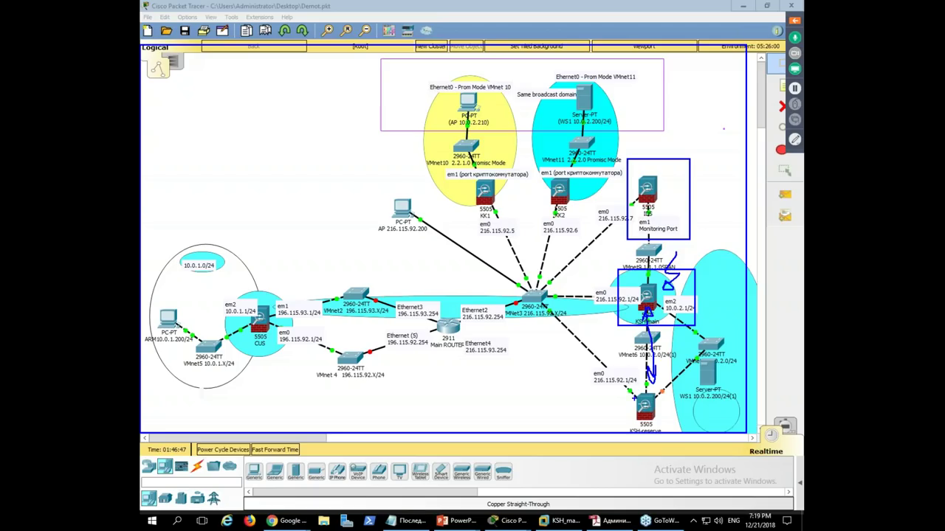
mouse_move(633, 366)
left_mouse_down()
mouse_move(586, 376)
mouse_move(611, 398)
mouse_move(638, 369)
left_mouse_up()
key("Escape")
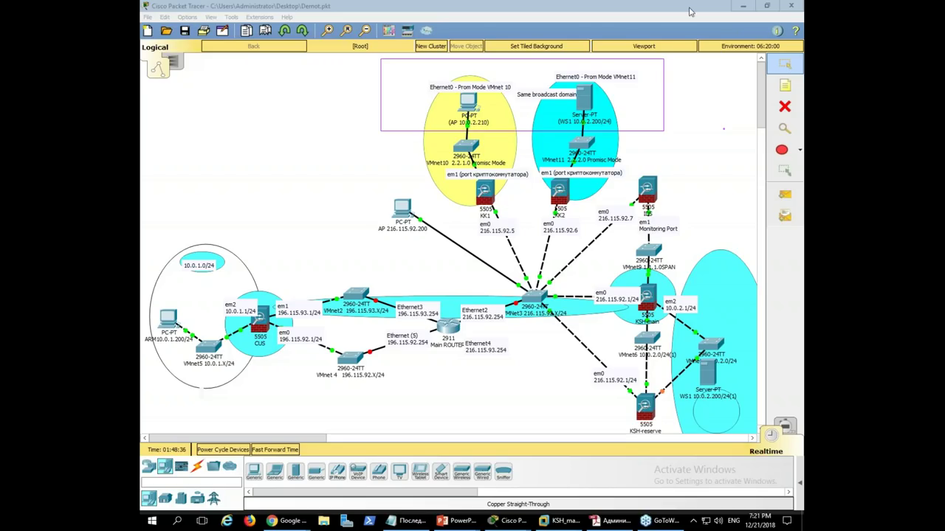
Step: Return to VMware Workstation and check the gateways list and the KSH_main state details on ARM_cont376
left_click(561, 521)
left_click(484, 40)
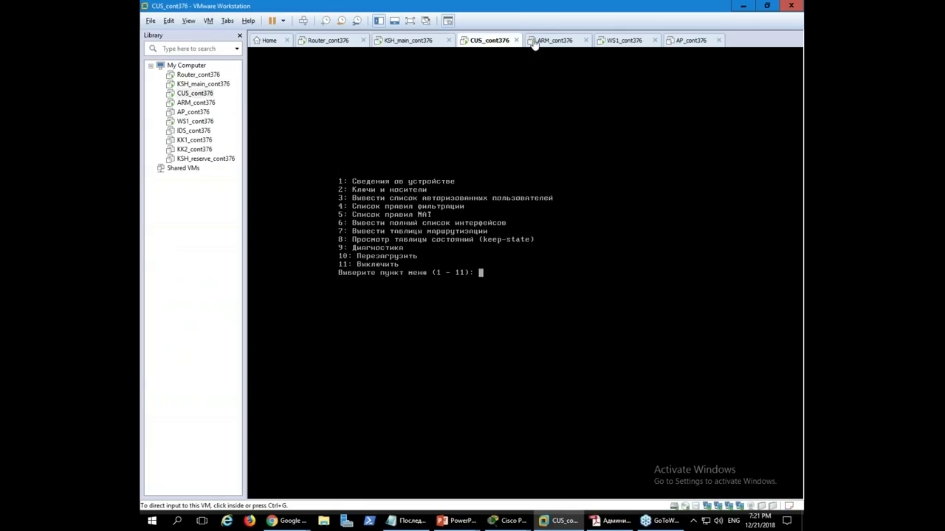
left_click(552, 40)
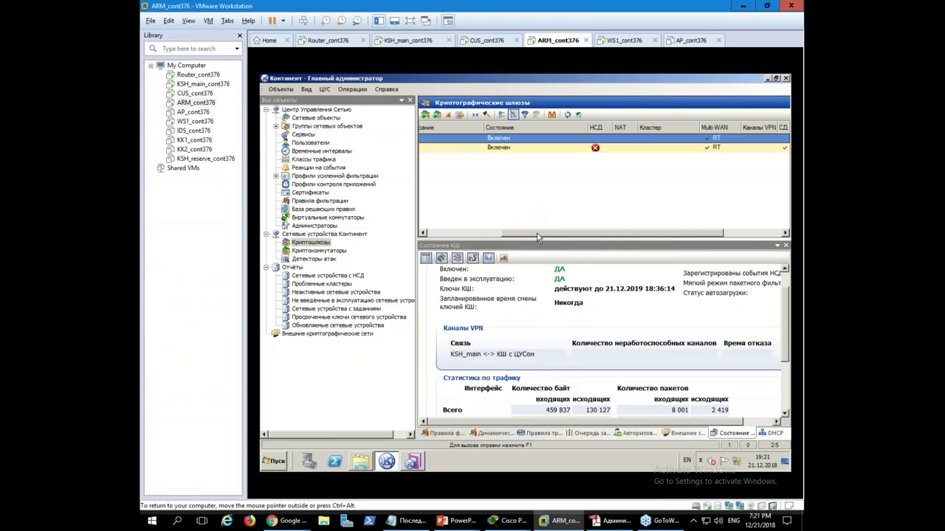
left_click_drag(537, 234, 457, 235)
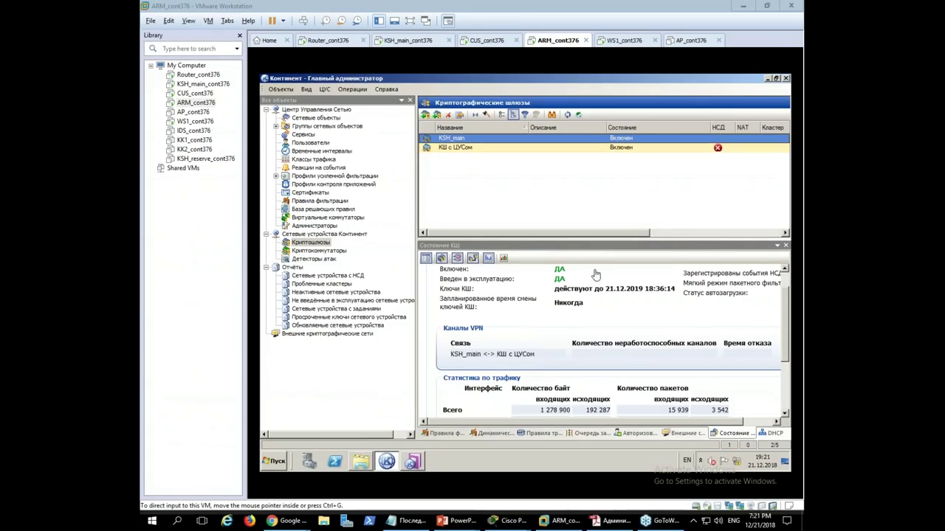
left_click_drag(544, 423, 610, 422)
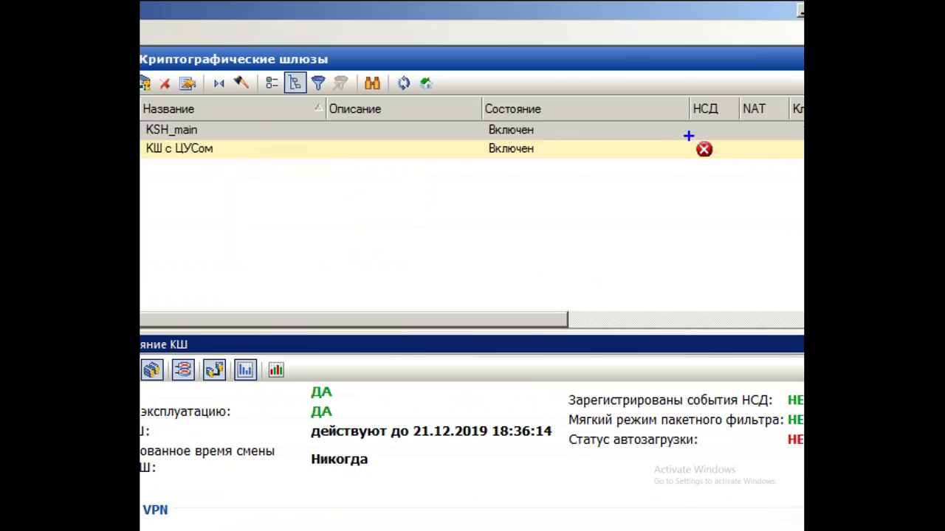
Step: Temporarily mark the НСД icon beside КШ с ЦУСом in the magnified gateways list and return to the state details
left_click_drag(688, 136, 740, 170)
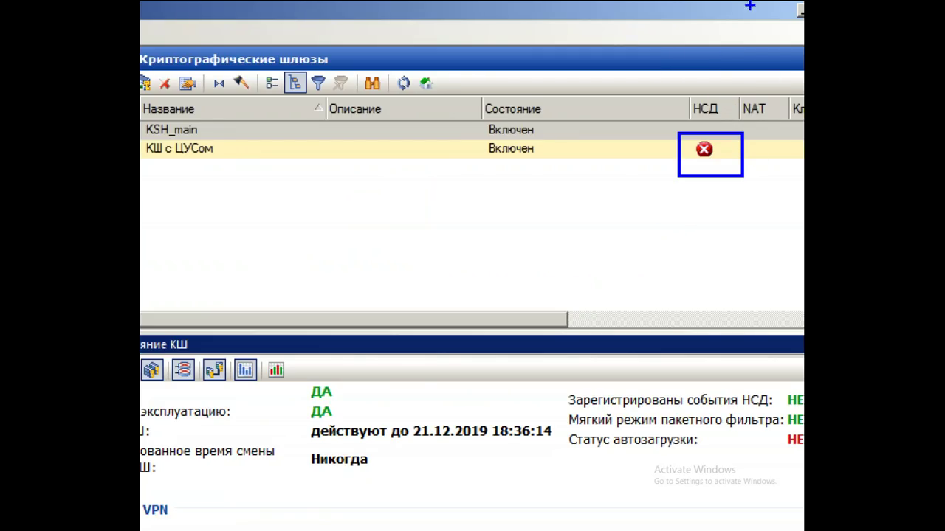
mouse_move(694, 166)
left_mouse_down()
mouse_move(694, 191)
mouse_move(707, 161)
left_mouse_up()
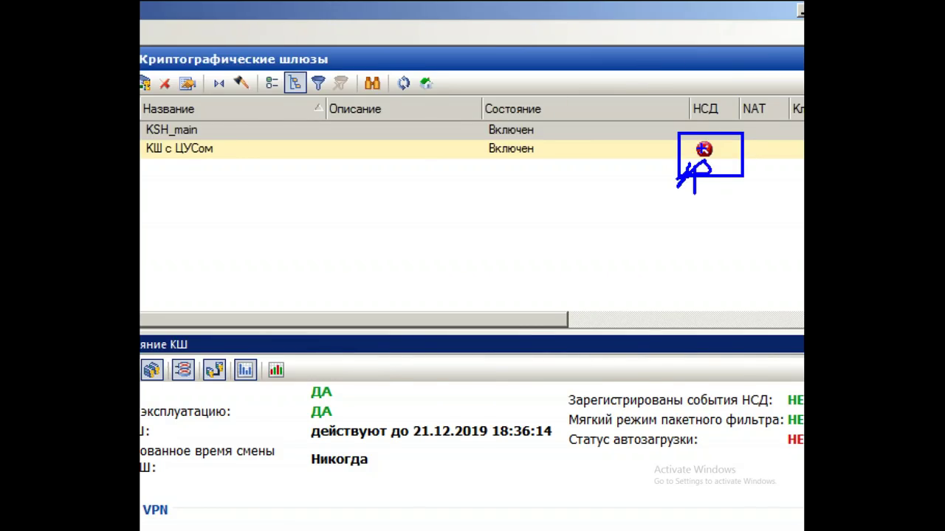
key("Escape")
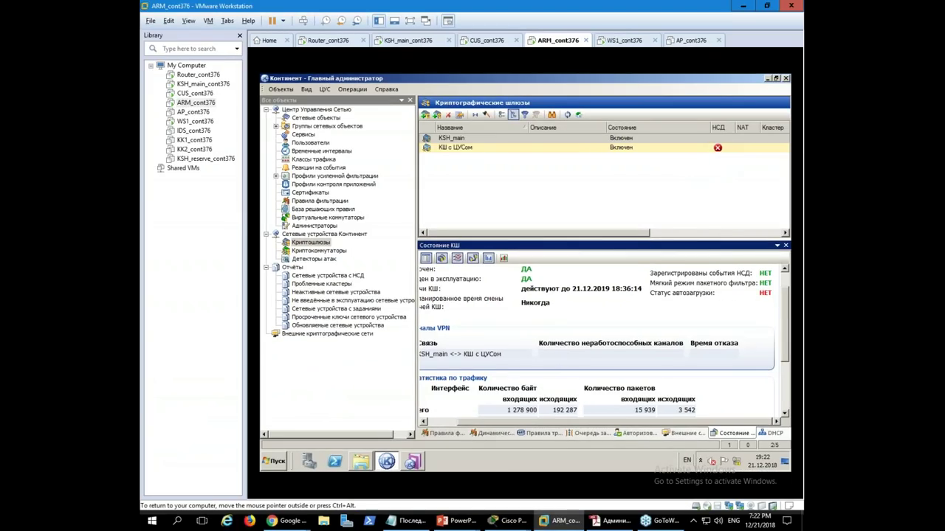
left_click_drag(493, 422, 441, 422)
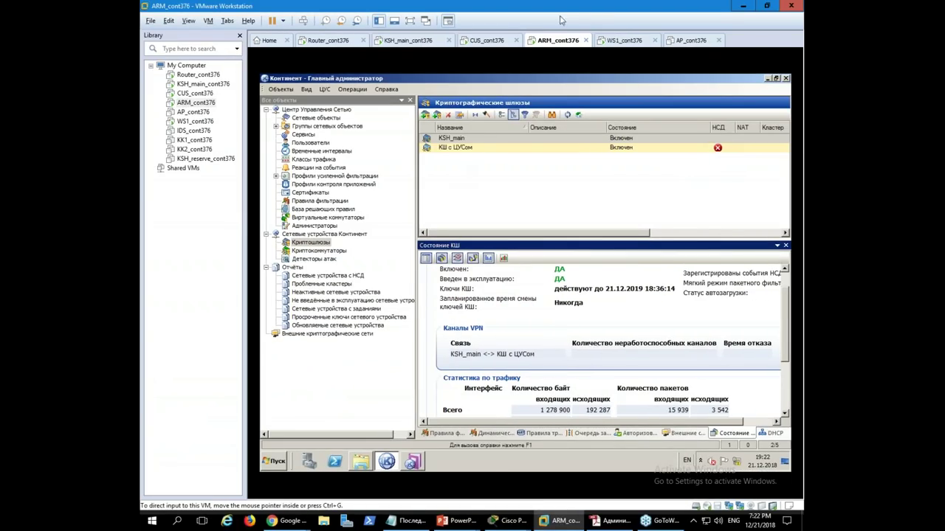
Step: Display the network configuration of WS1_cont376 with ipconfig in its command prompt
left_click(624, 41)
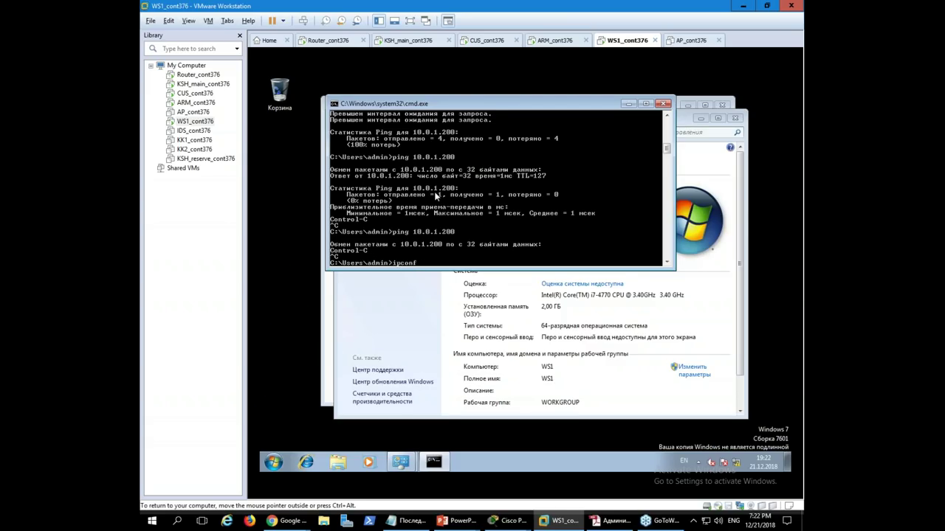
type("ig")
key("Return")
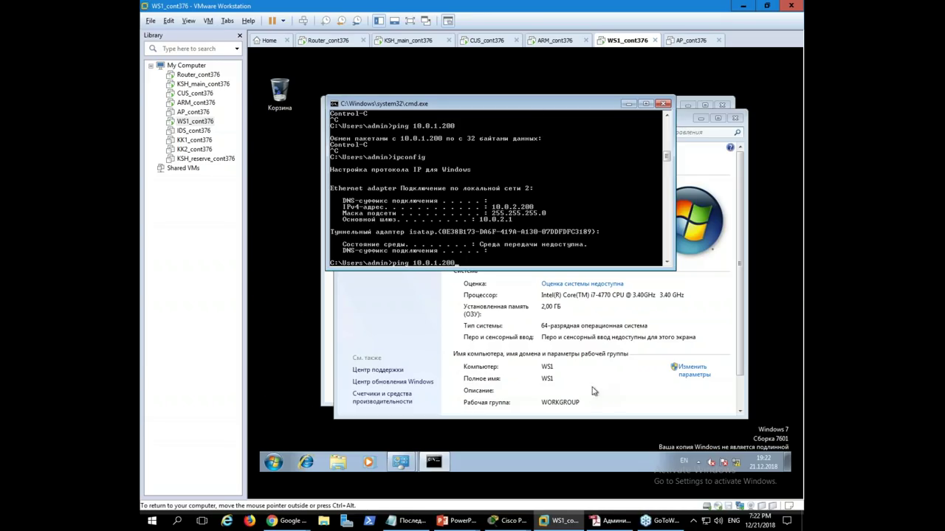
Step: Check the 10.0.1.0/24 network in the Packet Tracer diagram and ping 10.0.1.200 from WS1_cont376
mouse_move(508, 521)
left_click(474, 484)
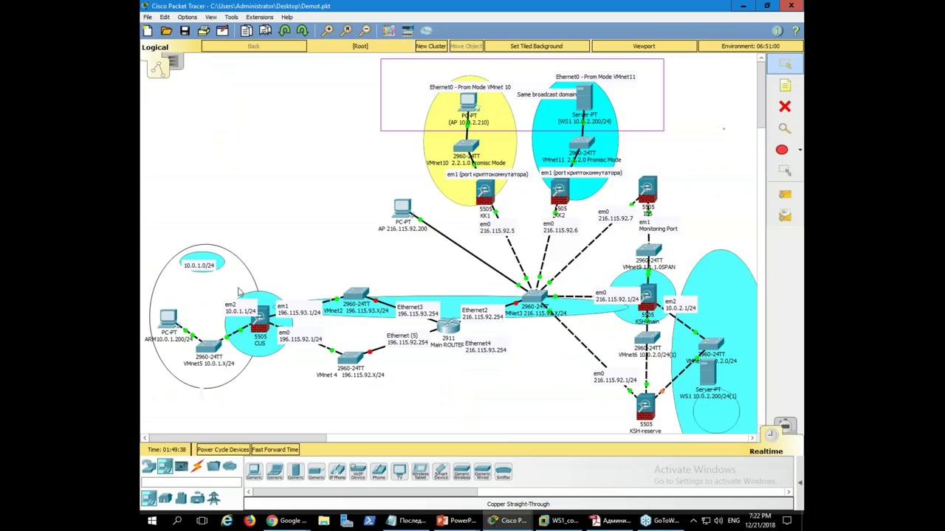
left_click(184, 347)
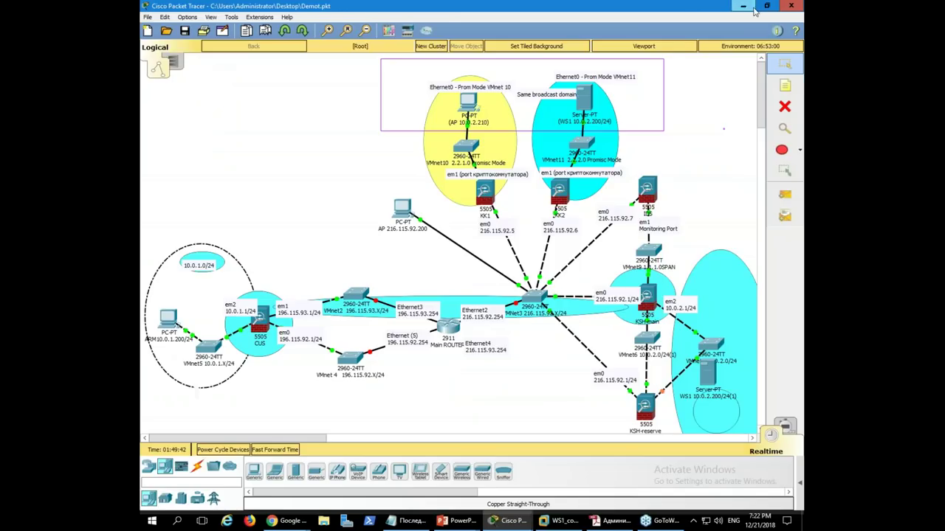
key("alt+Tab")
key("Return")
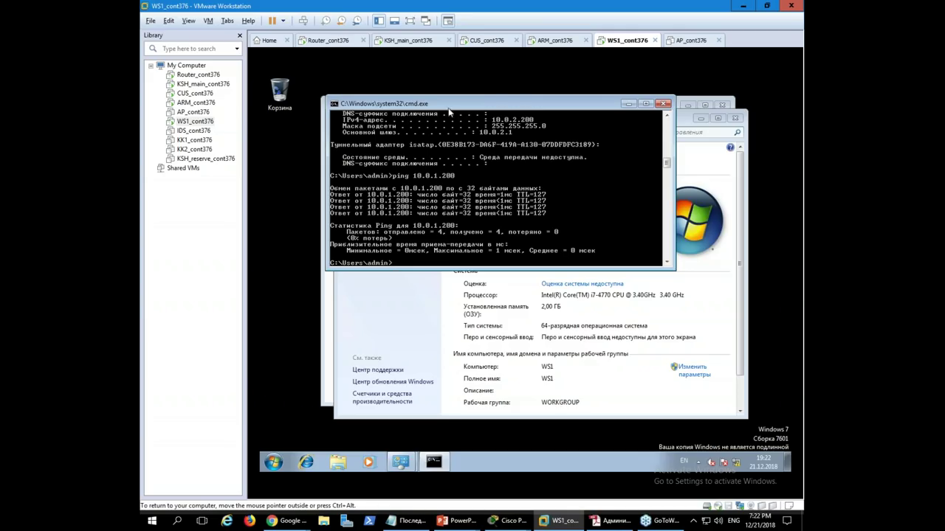
Step: Start a continuous ping from WS1_cont376 with ping 10.0.1.200 -t
key("Up")
type("-t")
key("Return")
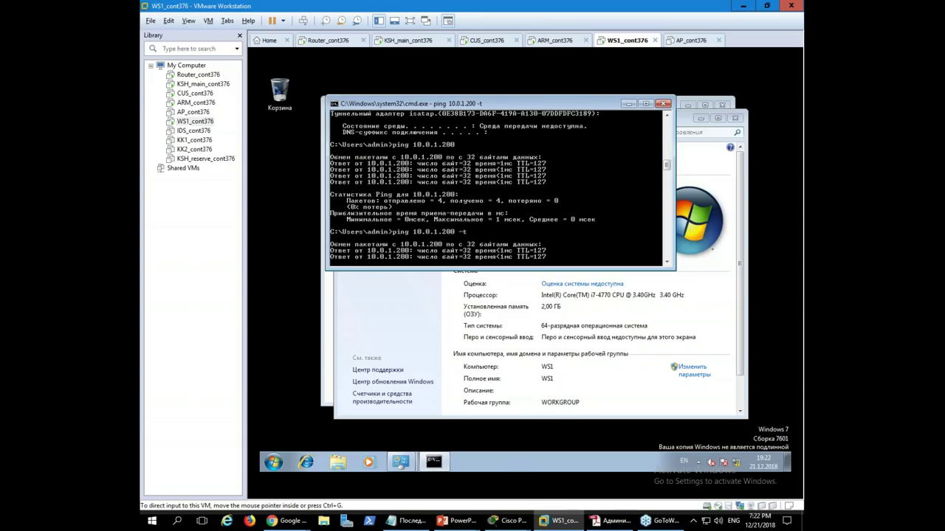
Step: Browse the ICMP capture on Router_cont376 down to the latest packets and inspect the details of a recent one
left_click(325, 41)
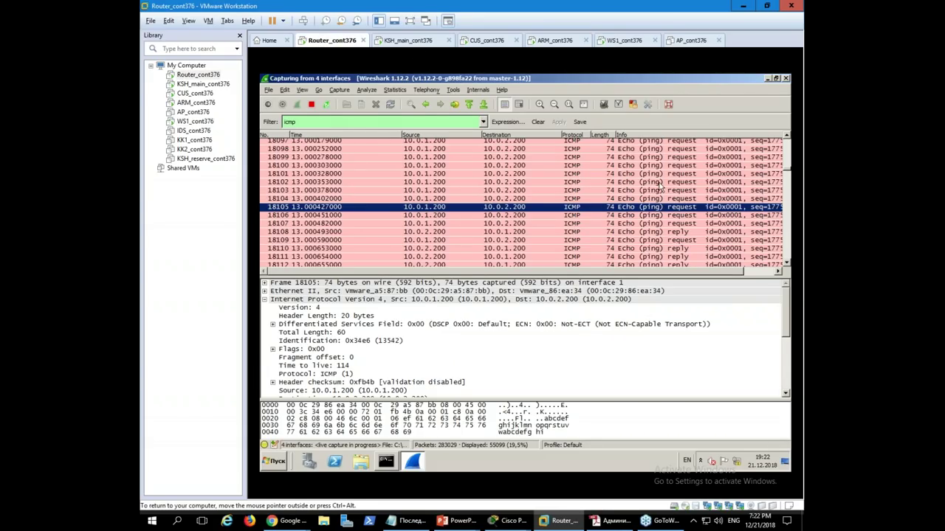
scroll(788, 208, "up", 5)
scroll(788, 208, "up", 12)
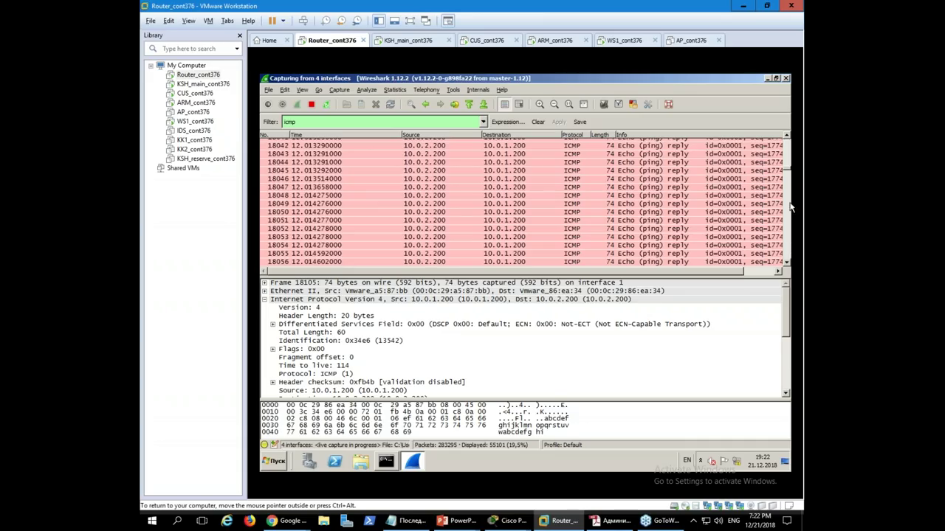
scroll(788, 178, "up", 11)
left_click_drag(789, 172, 788, 265)
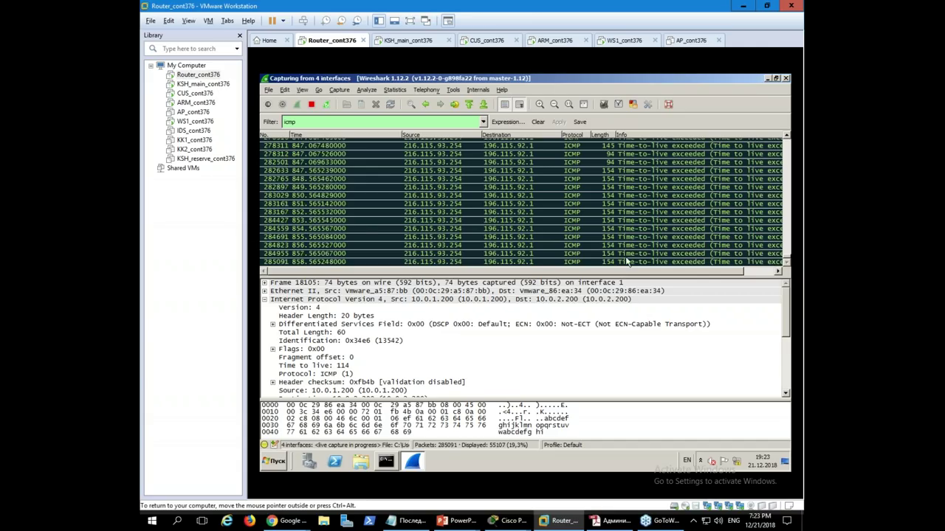
left_click(549, 264)
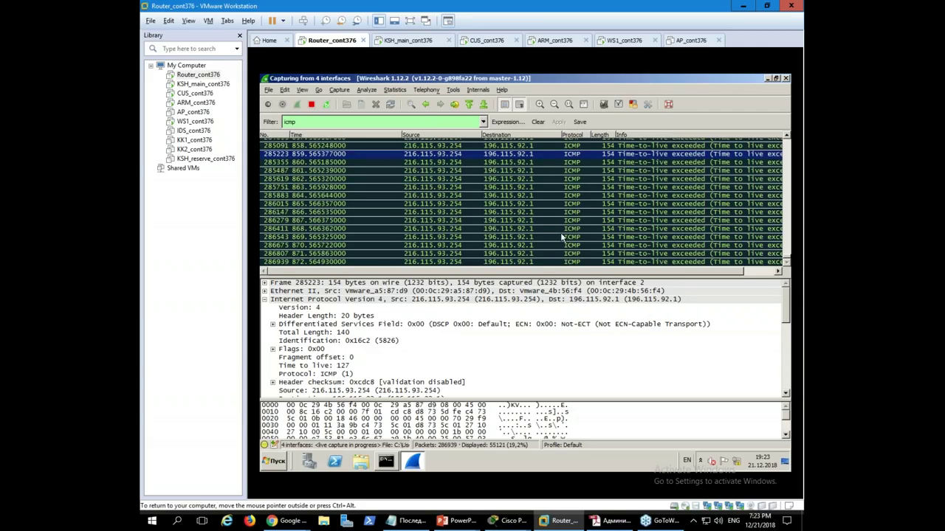
Step: Replace the Wireshark display filter with udp and apply it
key("ctrl+/")
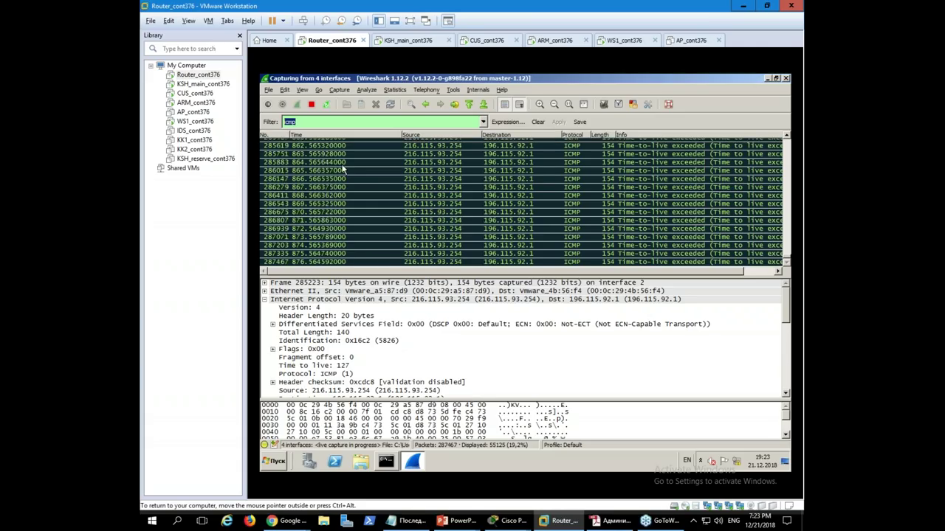
type("udp")
key("Return")
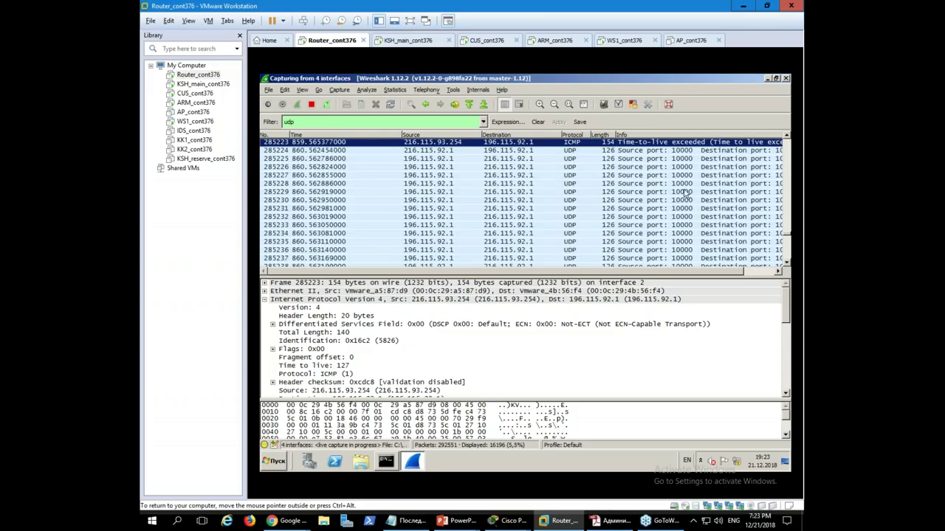
Step: Jump to the latest UDP packets, magnify the list and temporarily mark source port 10000
left_click(788, 257)
left_click_drag(788, 257, 789, 267)
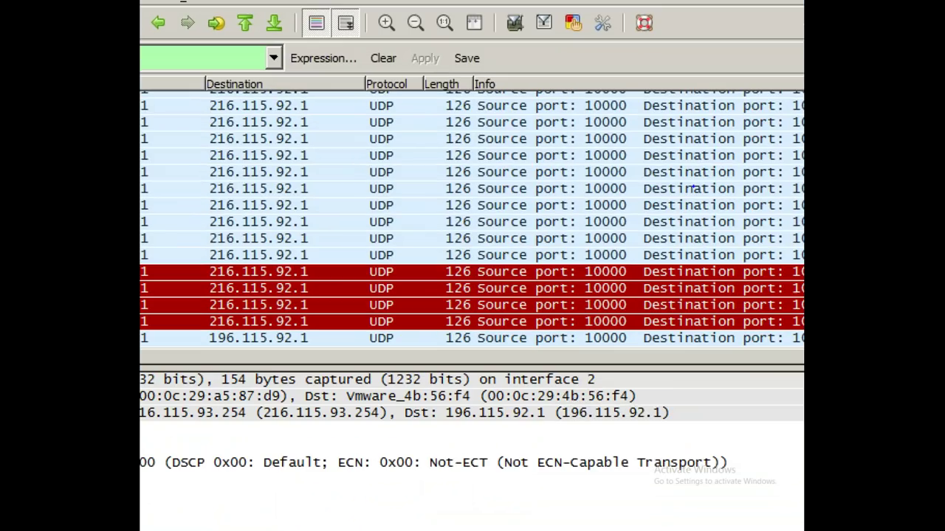
left_click_drag(575, 197, 634, 216)
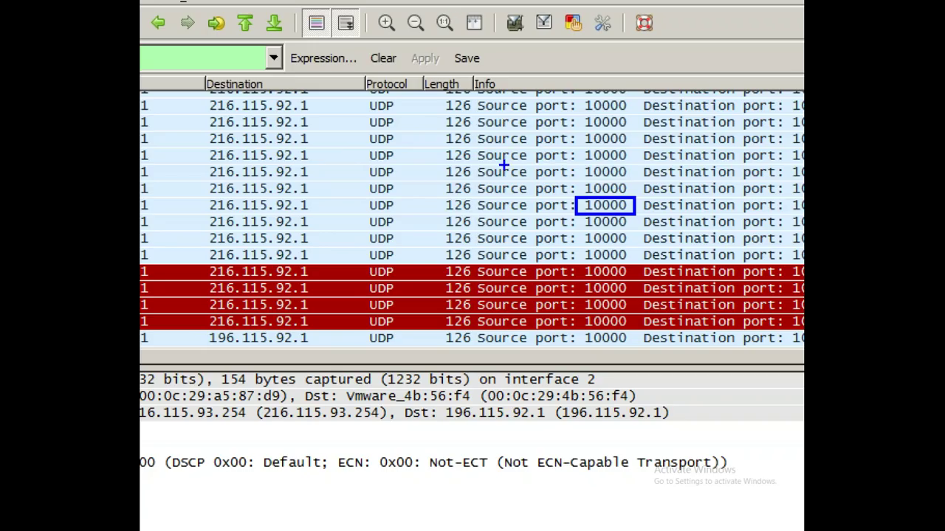
Step: Temporarily mark the source and destination ports of the UDP packets in the magnified Wireshark list
left_click_drag(359, 149, 407, 166)
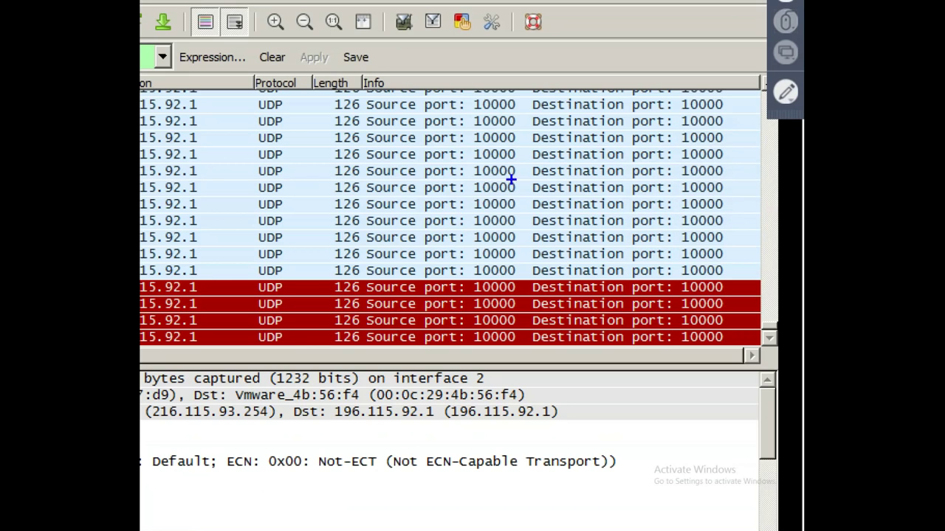
left_click_drag(674, 175, 739, 195)
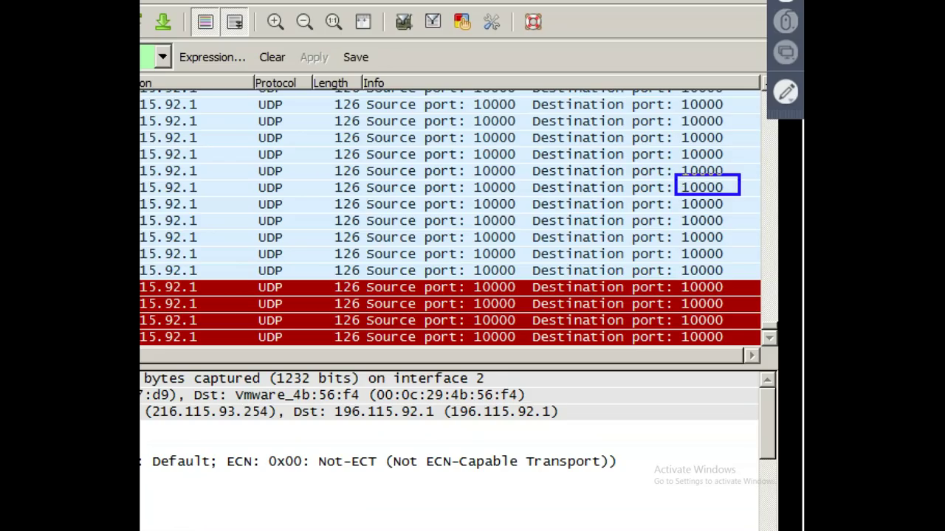
left_click_drag(470, 178, 524, 200)
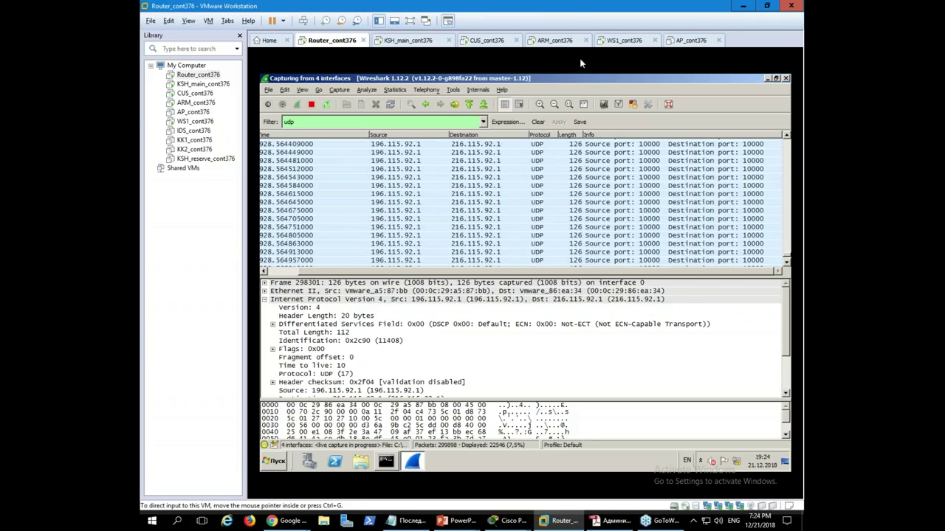
double_click(333, 123)
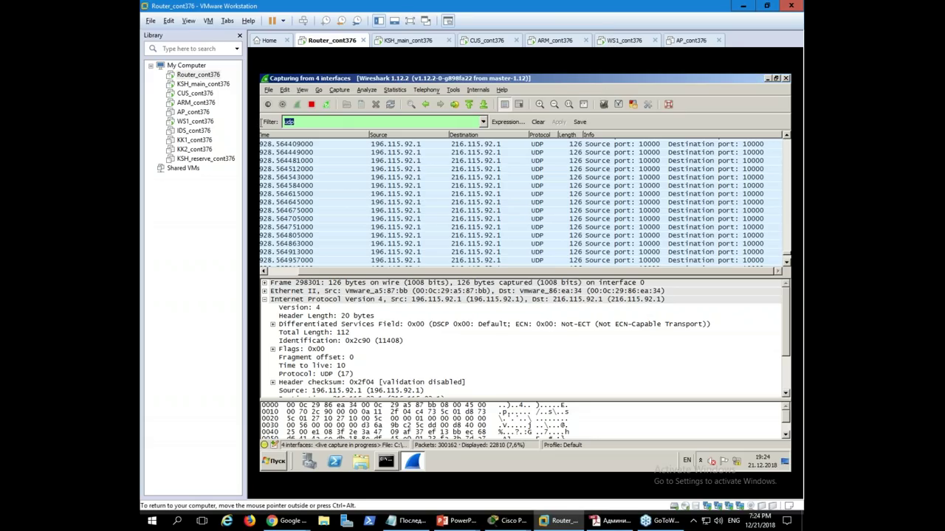
Step: Switch to the WS1_cont376 virtual machine and open Remote Desktop Connection there
left_click(617, 42)
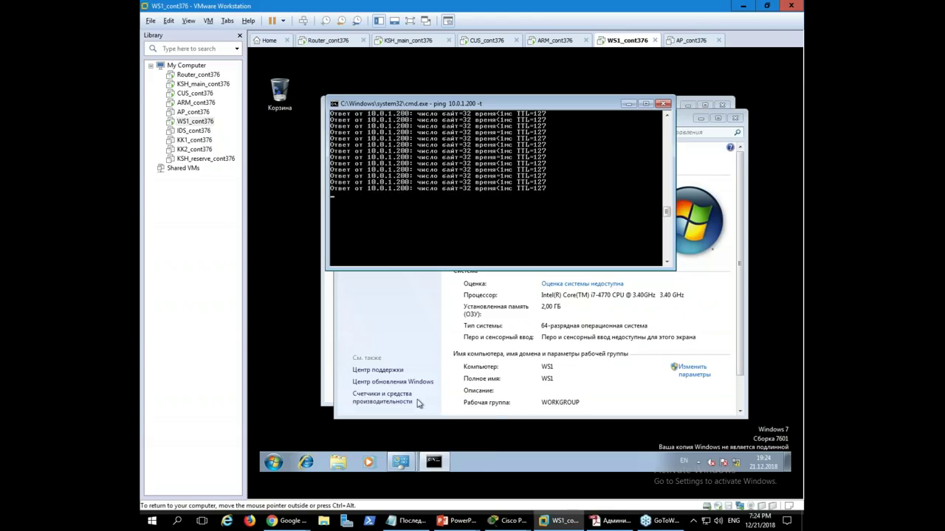
key("super+r")
key("Return")
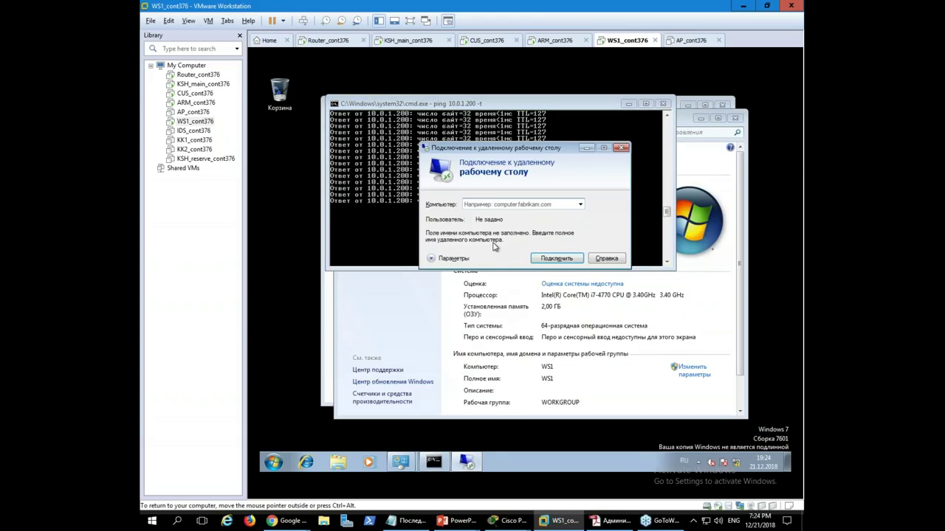
Step: Start a remote desktop connection to the computer at 10.0.1.200
type("1")
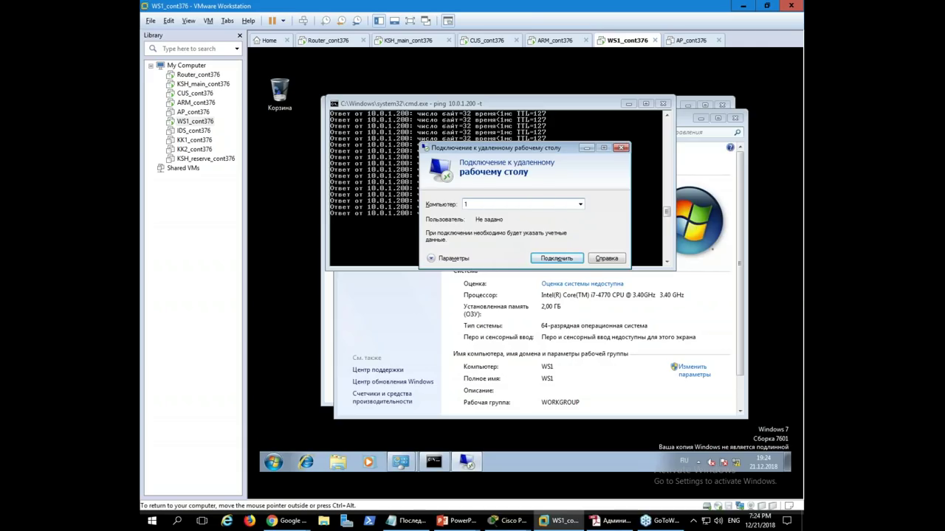
key("BackSpace")
type("10,")
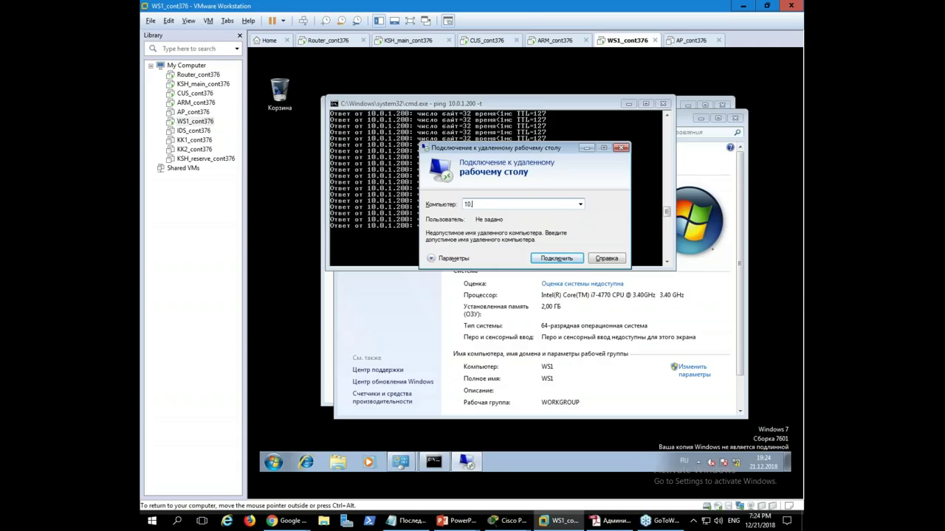
type("0,1,20")
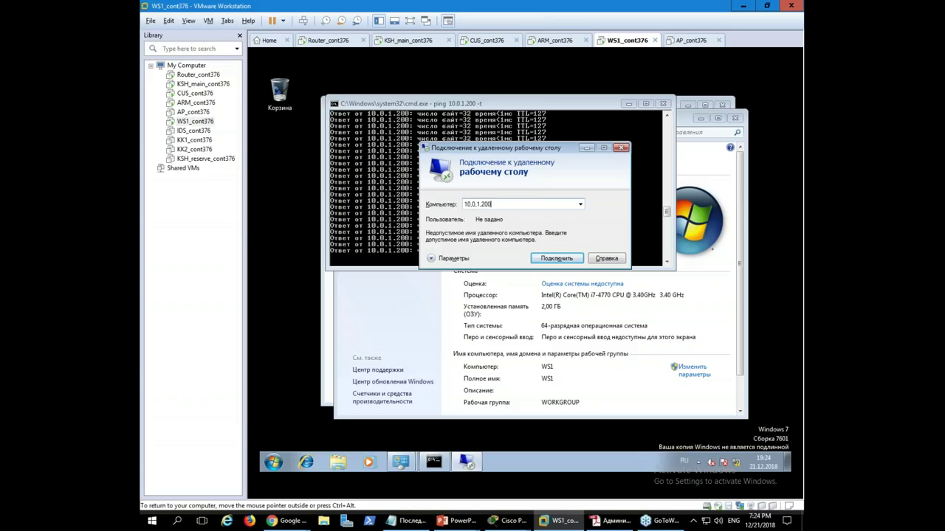
key("BackSpace")
key("BackSpace")
key("BackSpace")
key("BackSpace")
key("BackSpace")
key("BackSpace")
key("BackSpace")
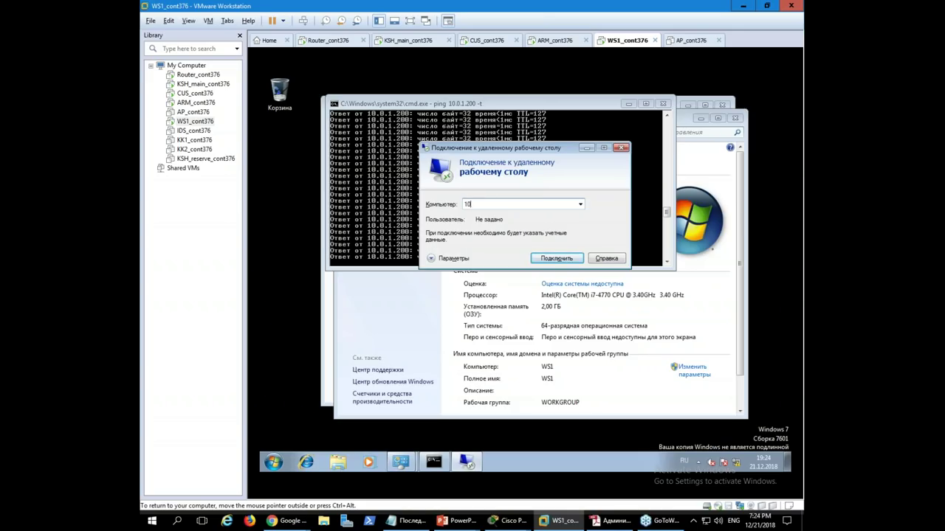
type(".0.1.200")
key("Return")
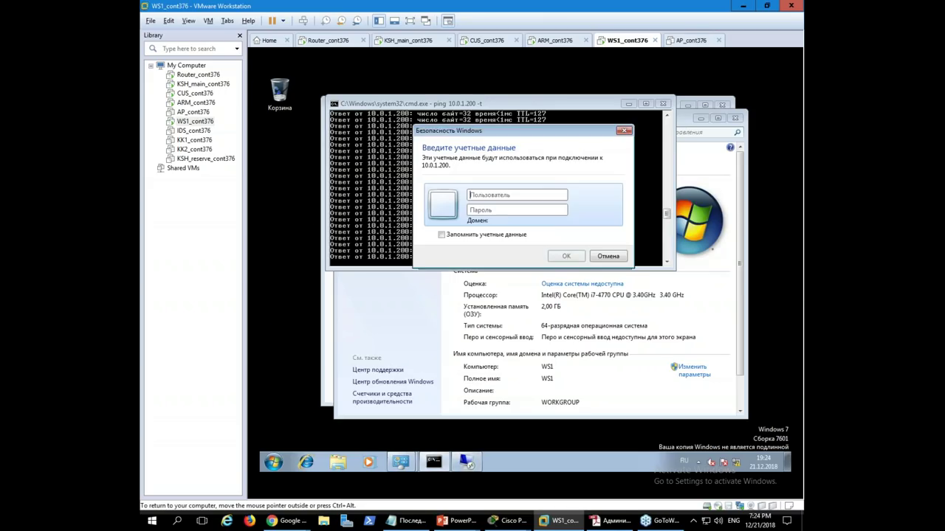
Step: Try to sign in to 10.0.1.200 by entering a user name and the account password
type("ф")
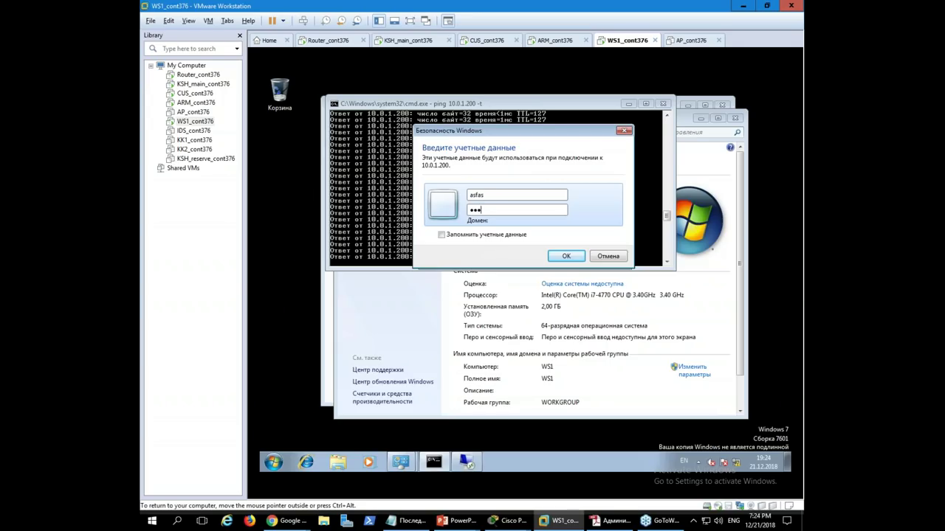
left_click(566, 253)
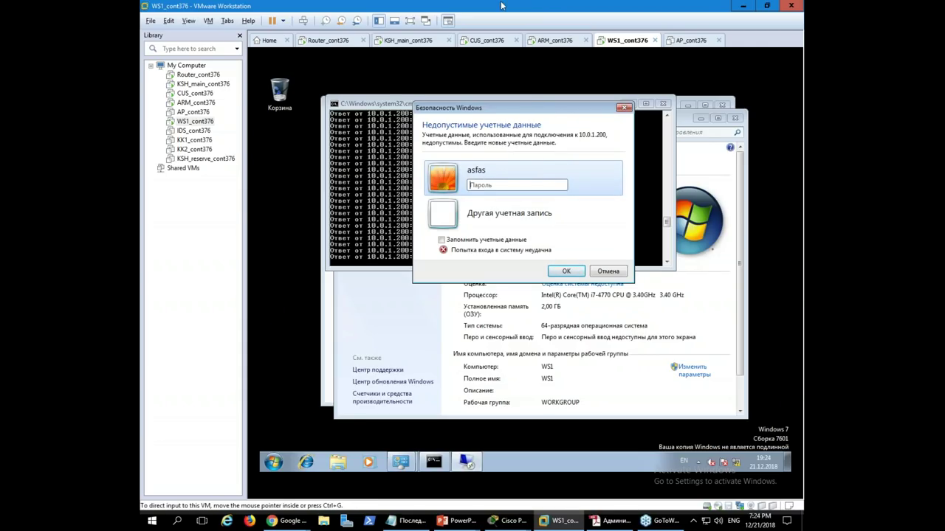
left_click(454, 44)
left_click(481, 43)
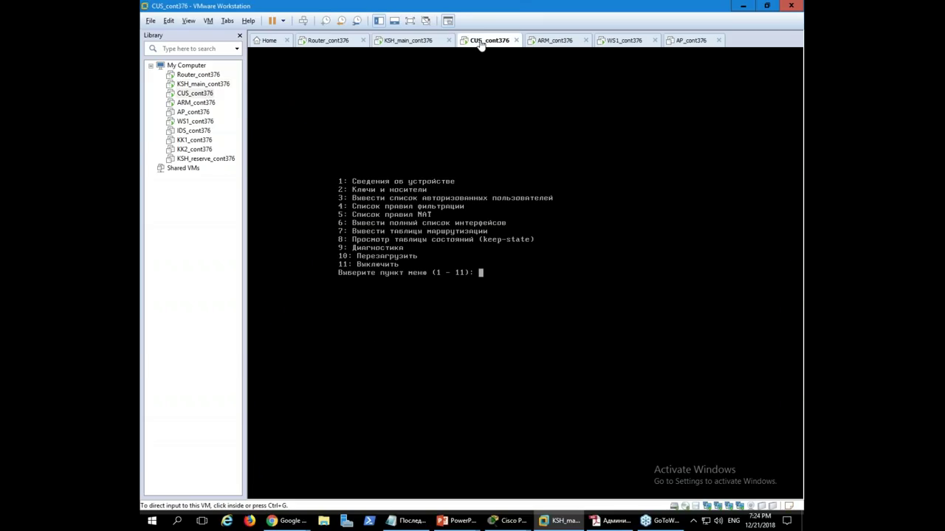
left_click(410, 43)
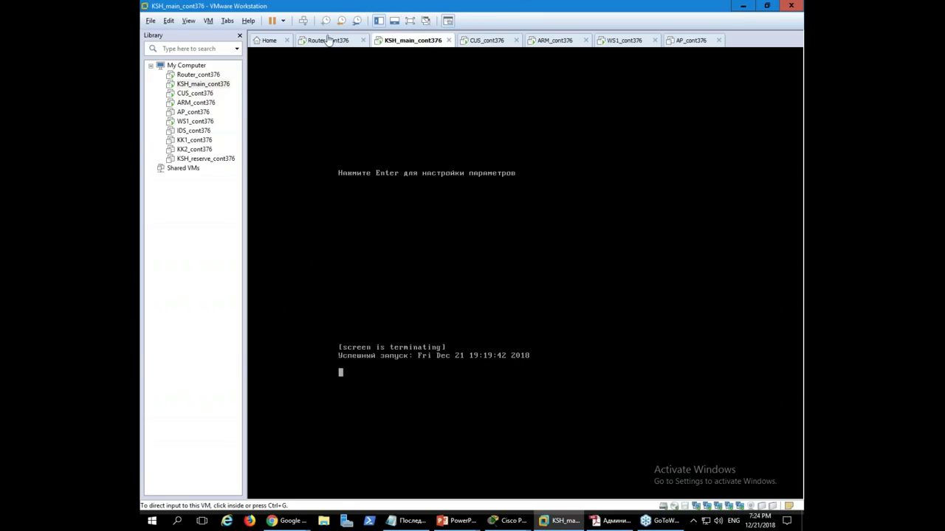
left_click(325, 40)
left_click(501, 42)
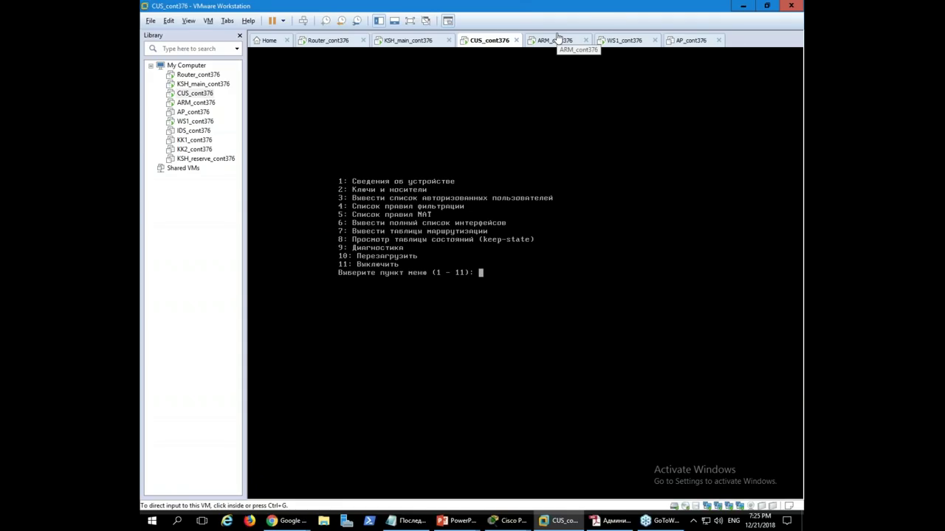
left_click(404, 42)
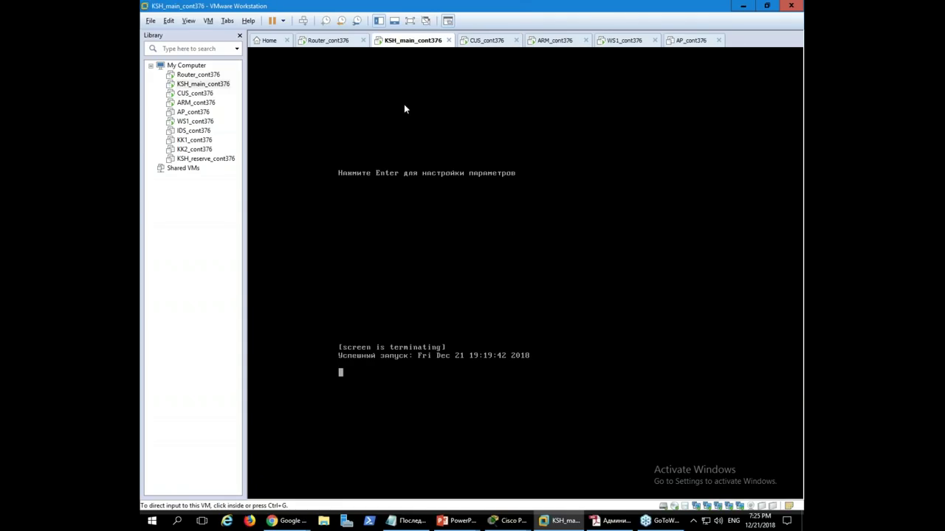
Step: Return to the Wireshark capture on Router_cont376 and inspect the UDP packets from 196.115.92.1 to 216.115.92.1
left_click(325, 44)
left_click(493, 215)
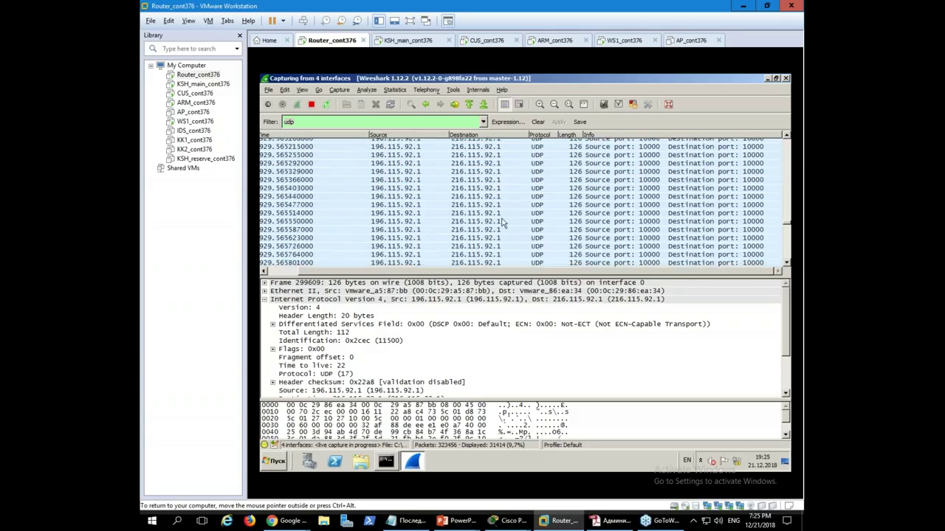
left_click(516, 222)
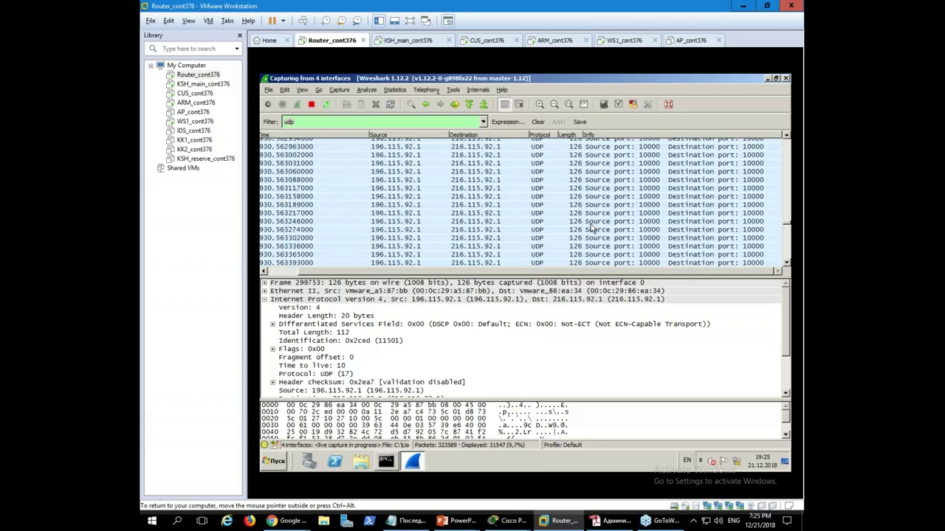